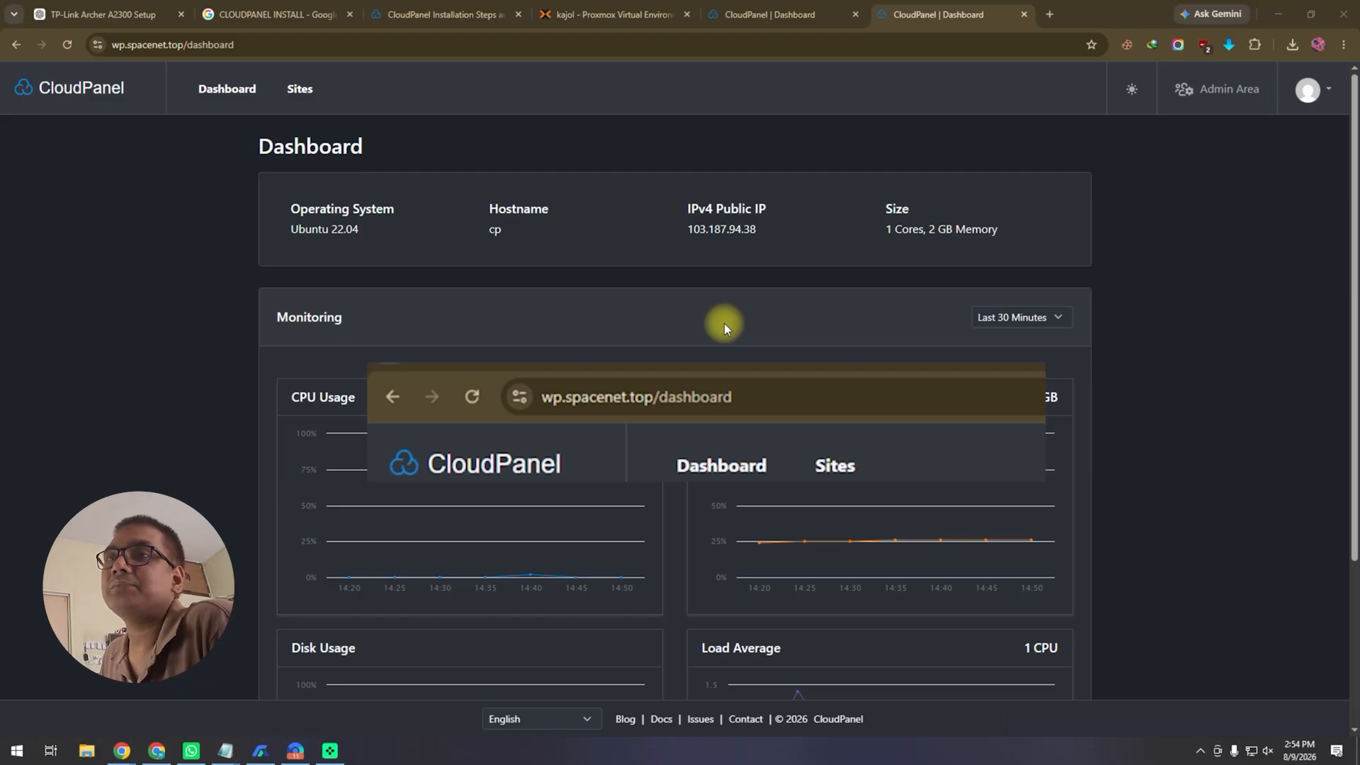
Step: Review the Users, Events and Instance pages of CloudPanel's admin area
{"action": "left_click", "coordinate": [1311, 90]}
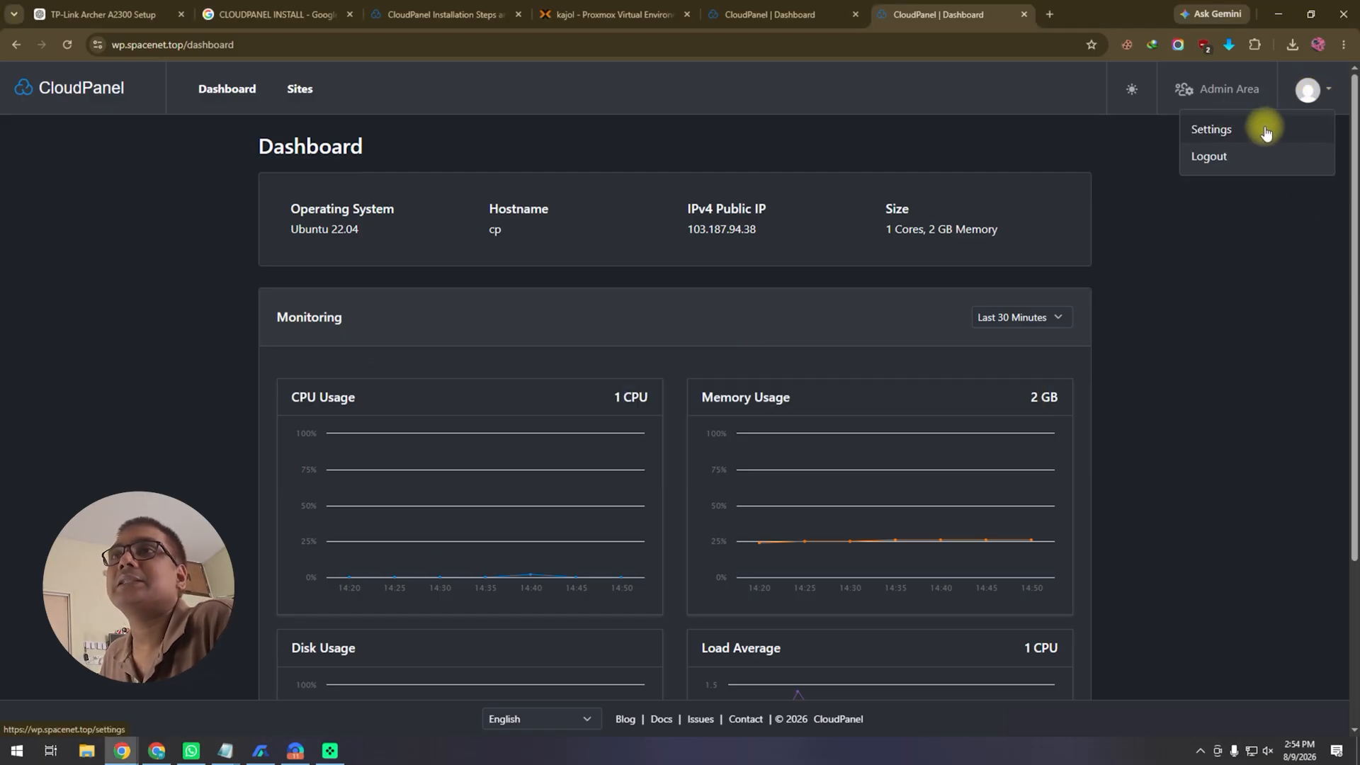
{"action": "left_click", "coordinate": [1236, 88]}
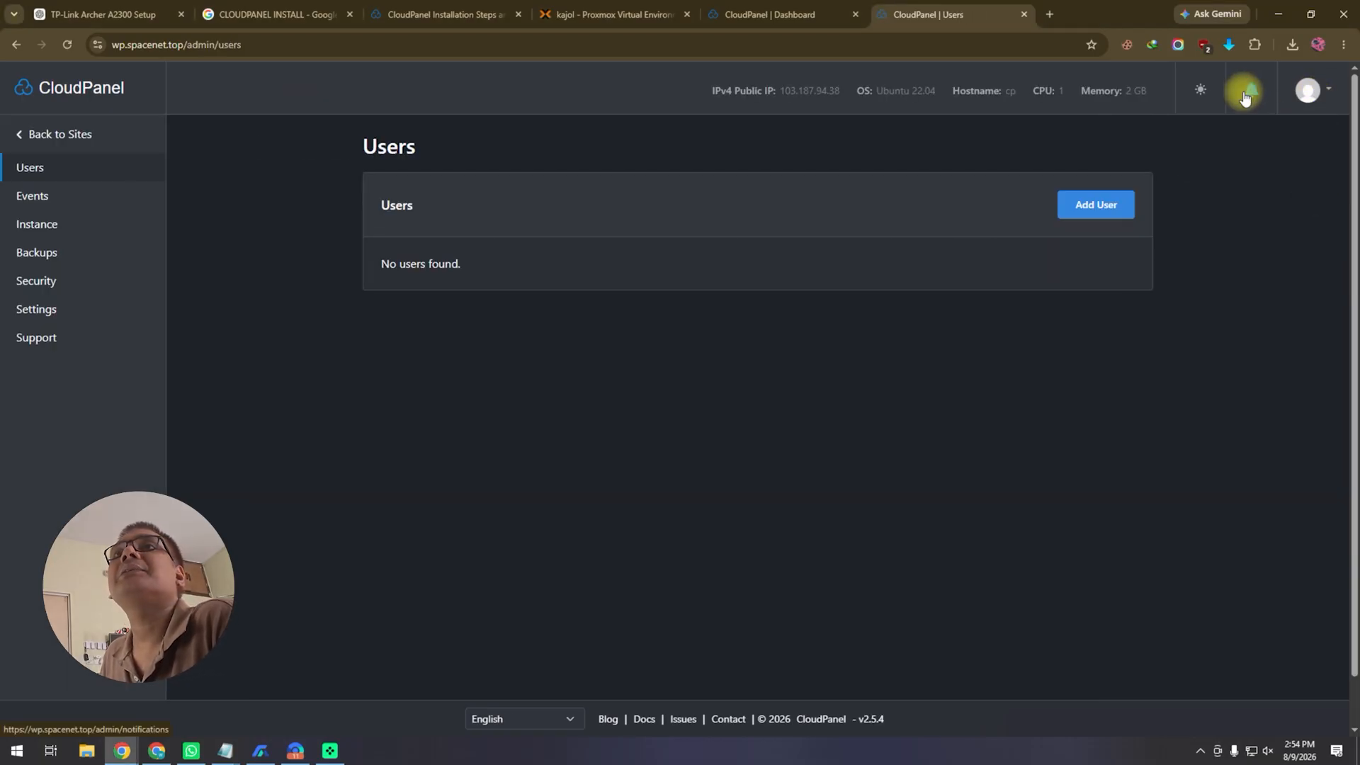
{"action": "left_click", "coordinate": [34, 196]}
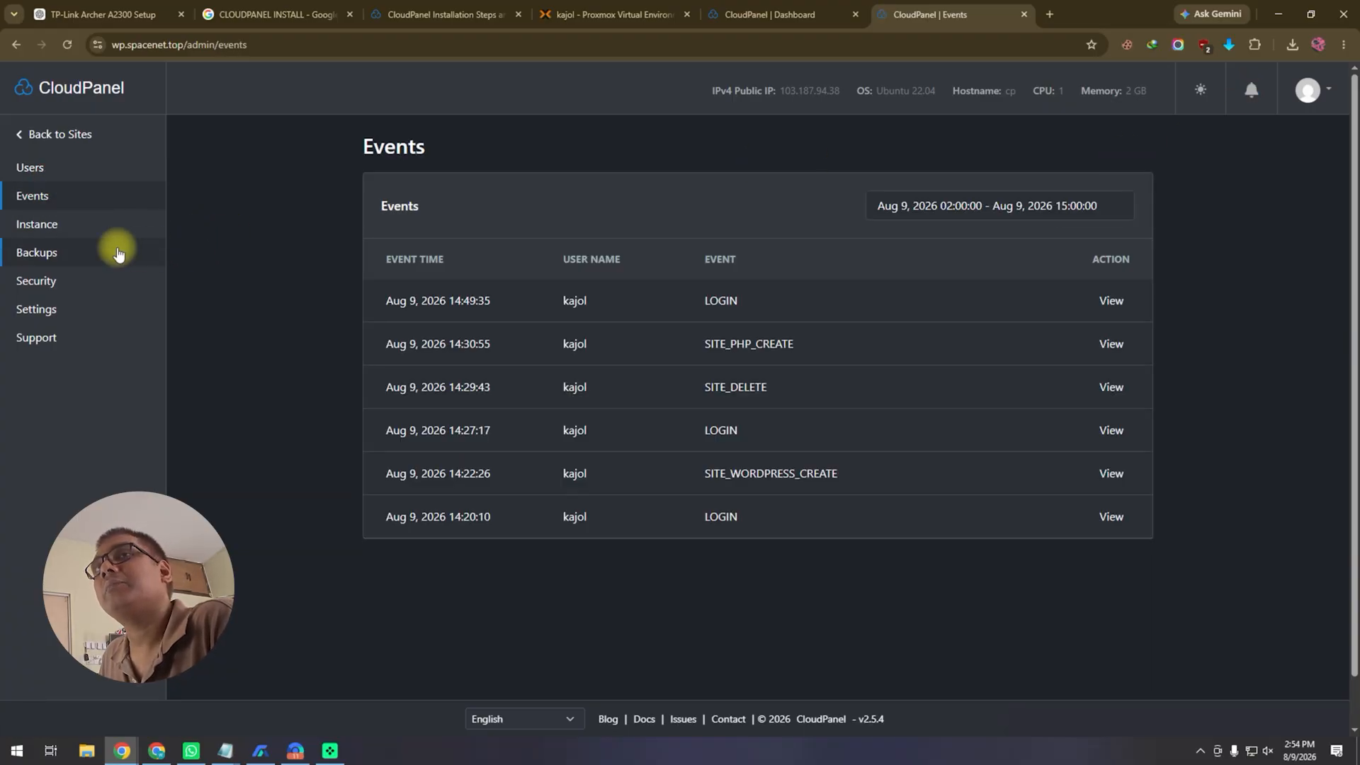
{"action": "left_click", "coordinate": [39, 225]}
Step: Return to Sites, check the IP-based dashboard, then bring up container 101's Proxmox console
{"action": "left_click", "coordinate": [106, 88]}
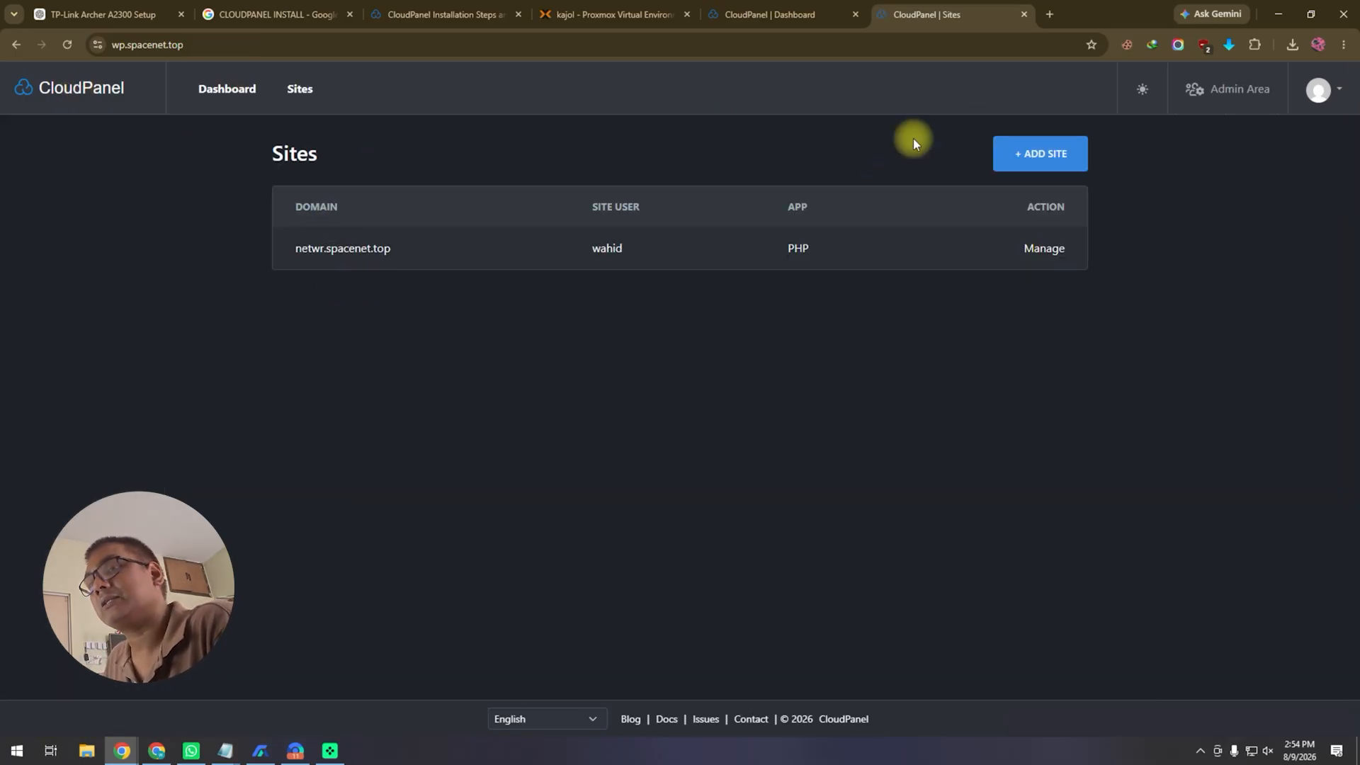
{"action": "left_click", "coordinate": [794, 13]}
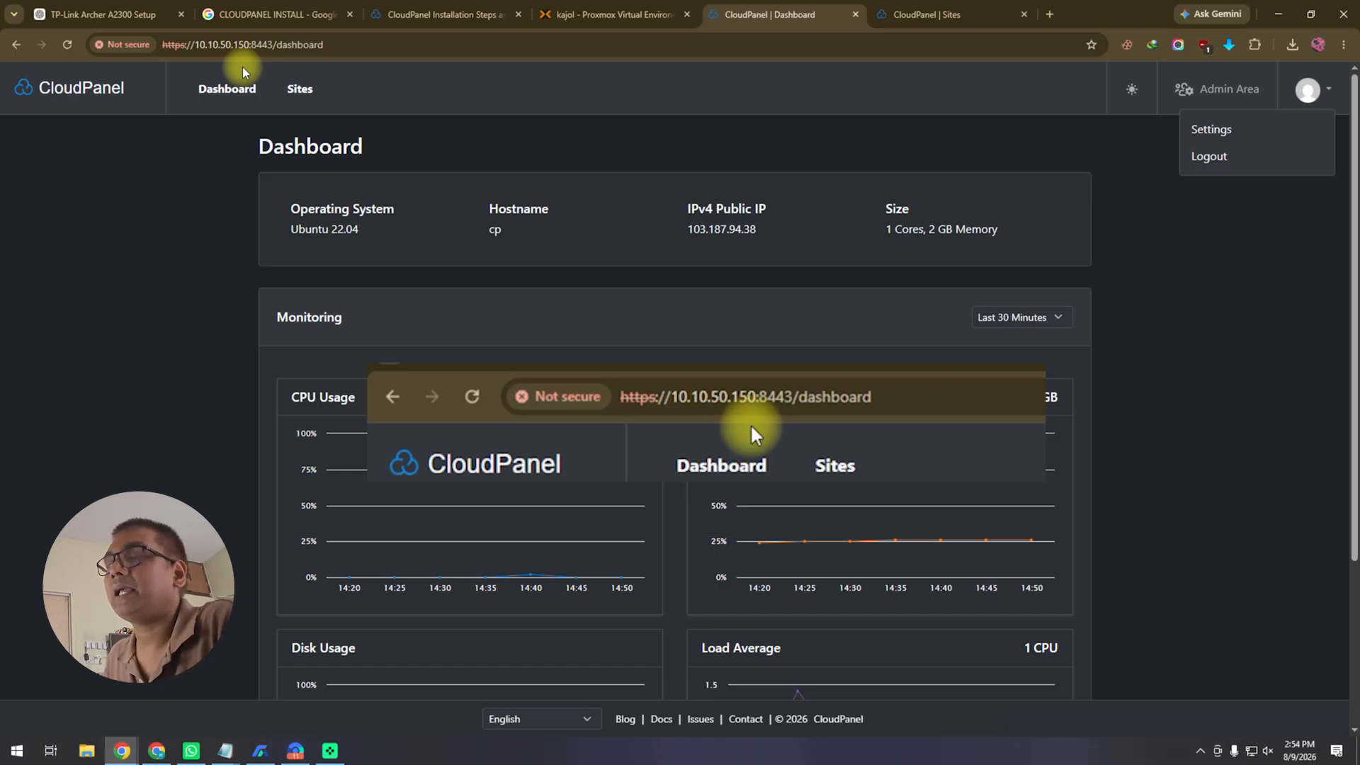
{"action": "left_click", "coordinate": [592, 14]}
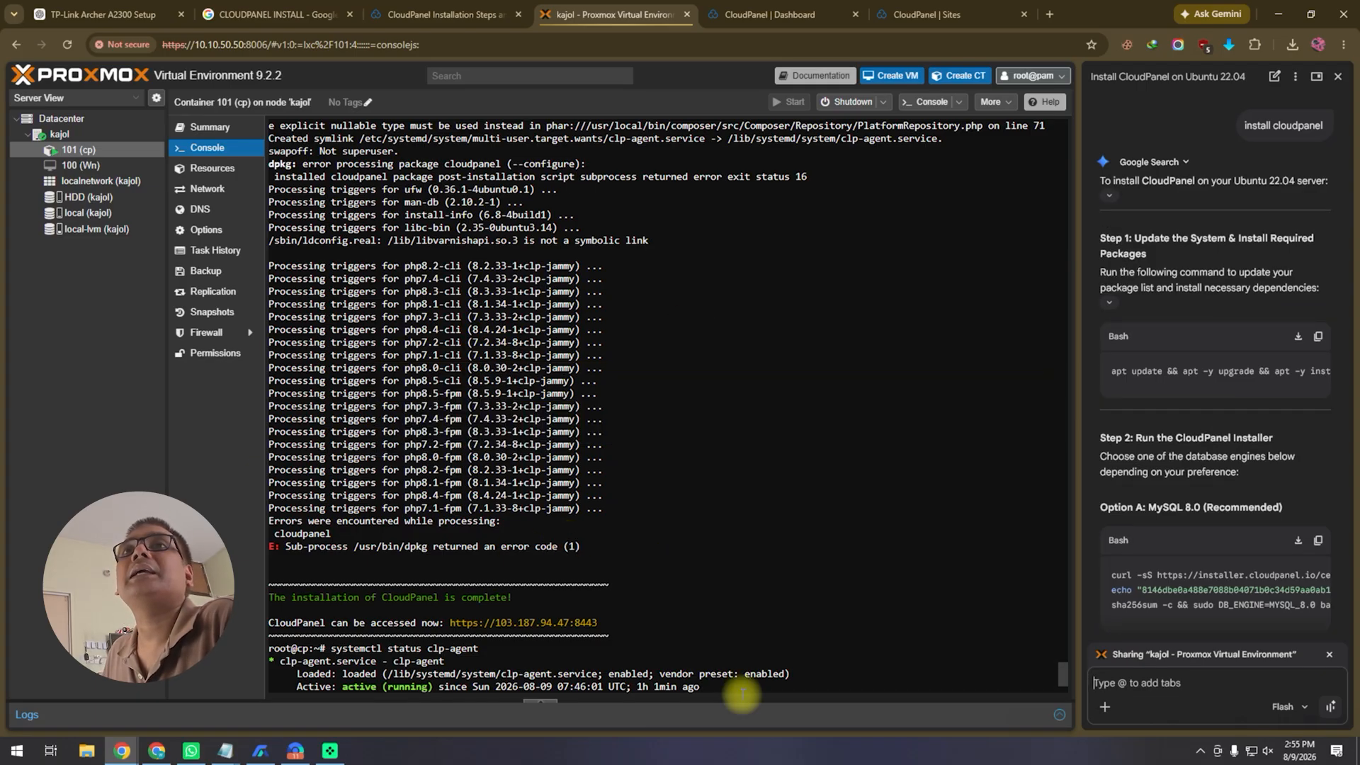
Step: Scroll through container 101's CloudPanel install output and clp-agent status, then return to CloudPanel's Sites list
{"action": "scroll", "coordinate": [626, 512], "scroll_direction": "down", "scroll_amount": 2}
{"action": "scroll", "coordinate": [626, 513], "scroll_direction": "up", "scroll_amount": 8}
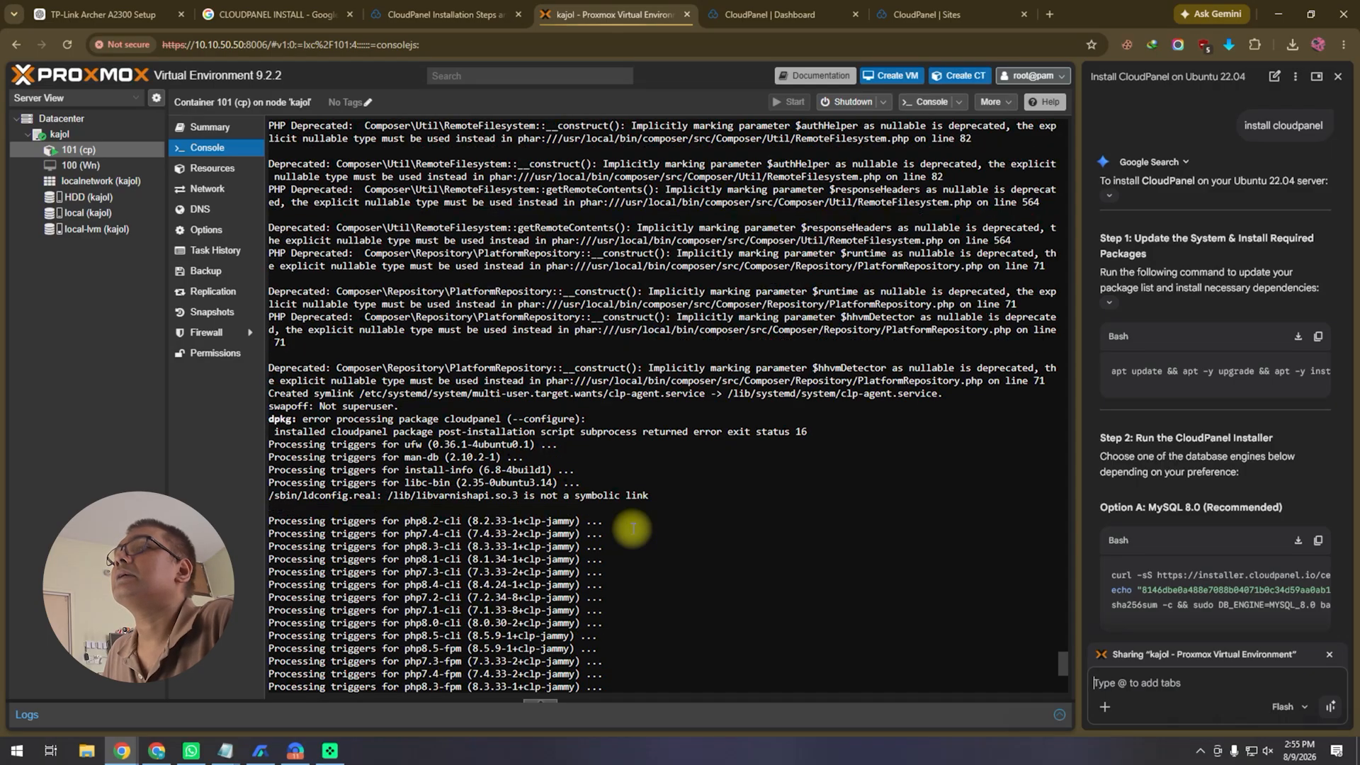
{"action": "scroll", "coordinate": [633, 531], "scroll_direction": "down", "scroll_amount": 8}
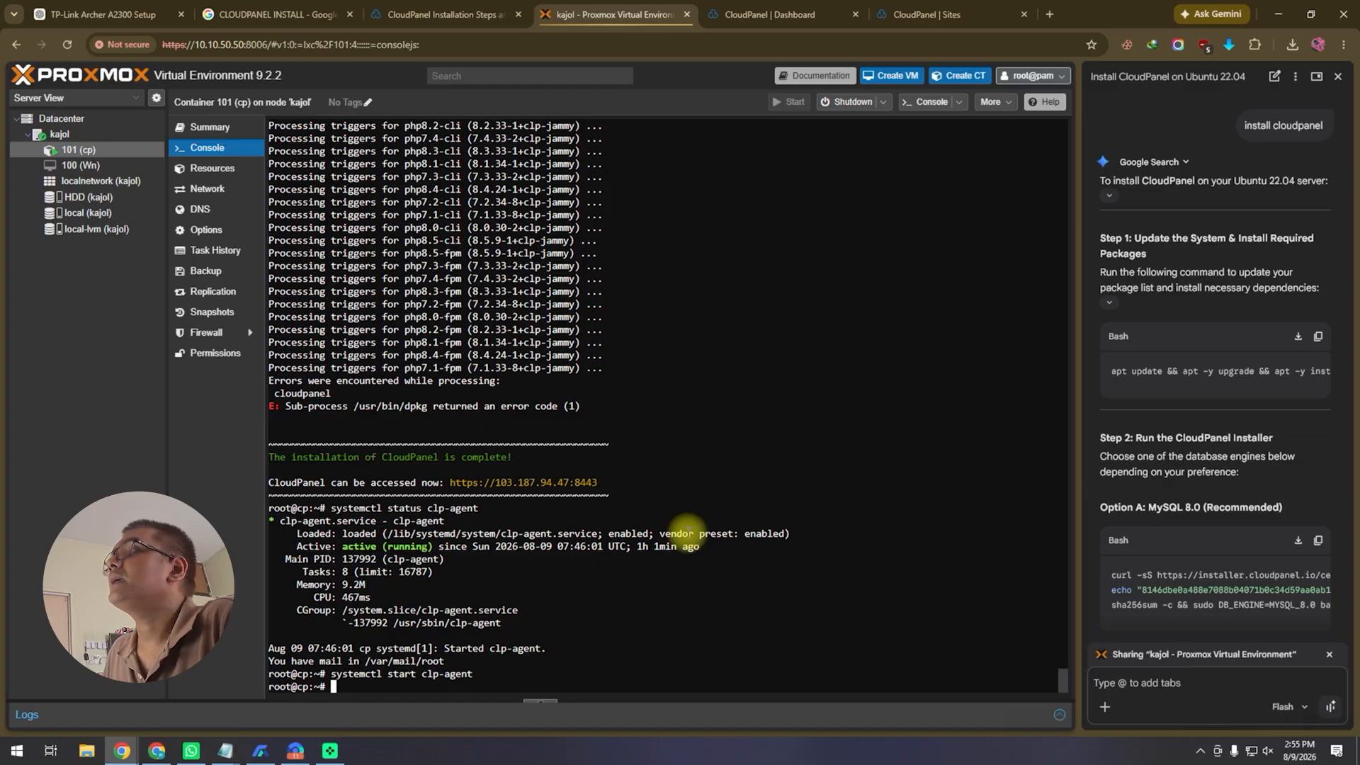
{"action": "left_click", "coordinate": [783, 14]}
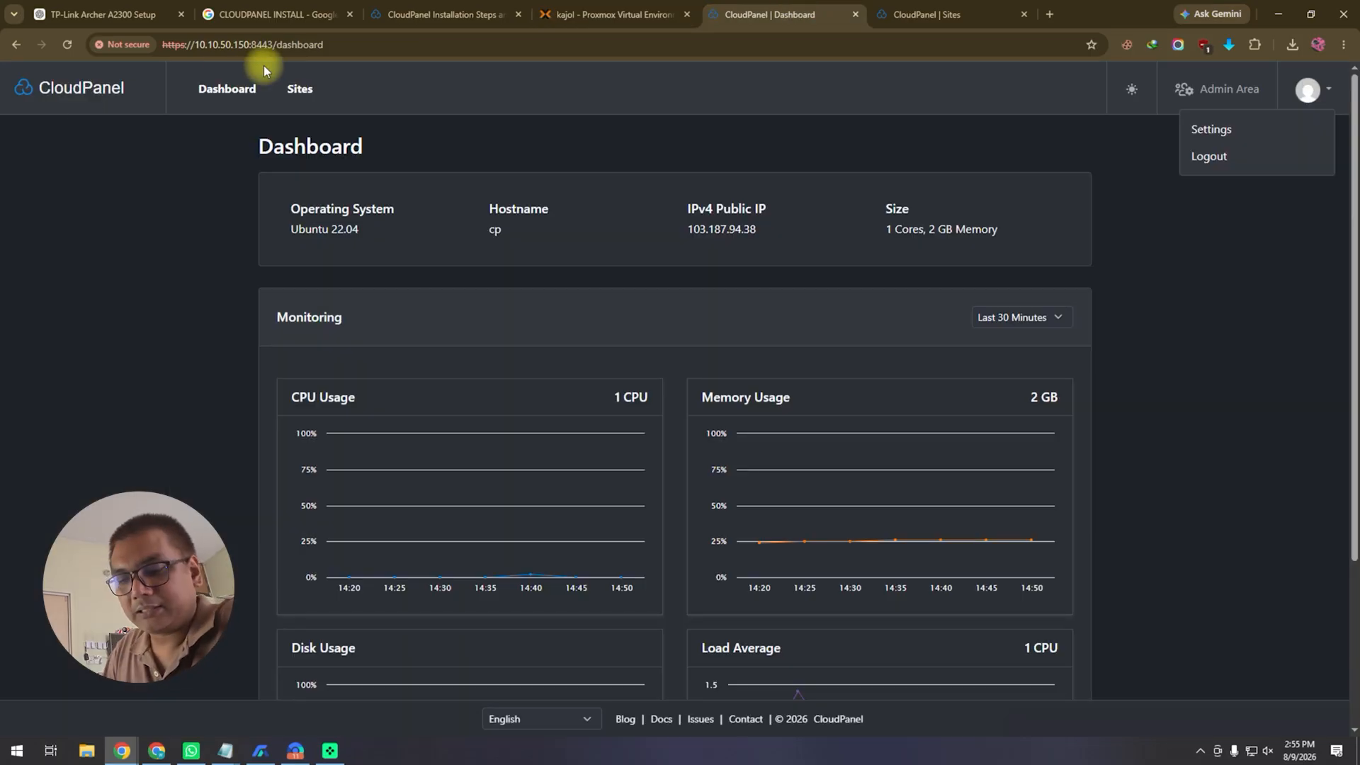
{"action": "left_click", "coordinate": [953, 14]}
Step: Check the wp.spacenet.top site address, then open node kajol's overview in Proxmox
{"action": "left_click", "coordinate": [343, 48]}
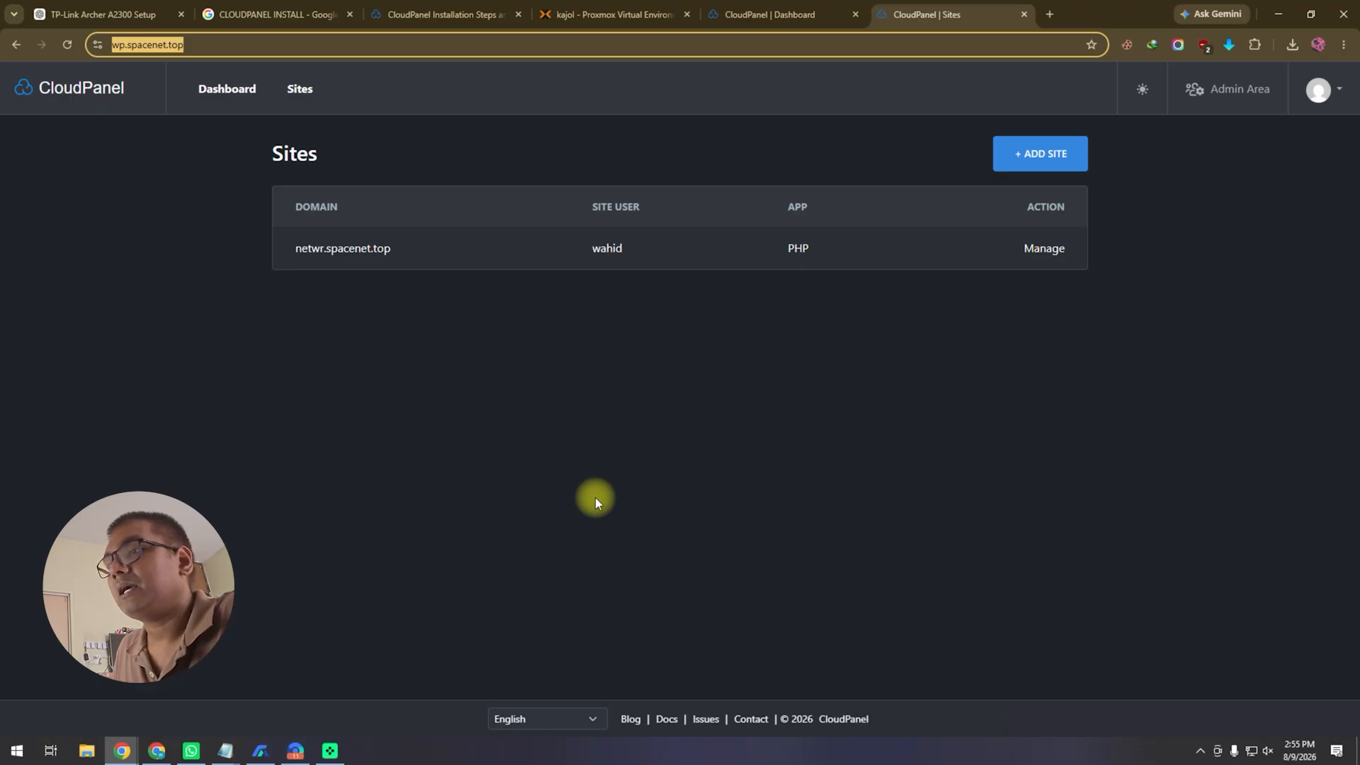
{"action": "left_click", "coordinate": [570, 14]}
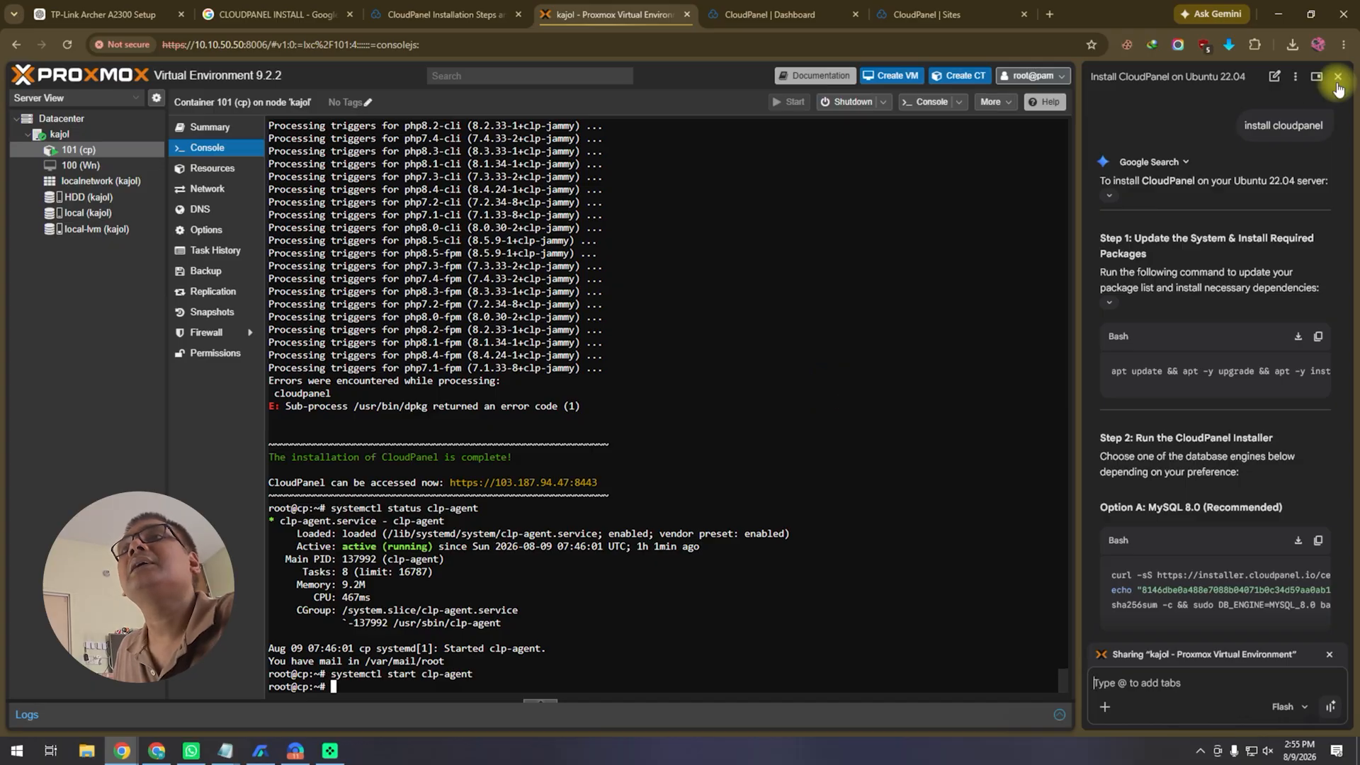
{"action": "left_click", "coordinate": [85, 138]}
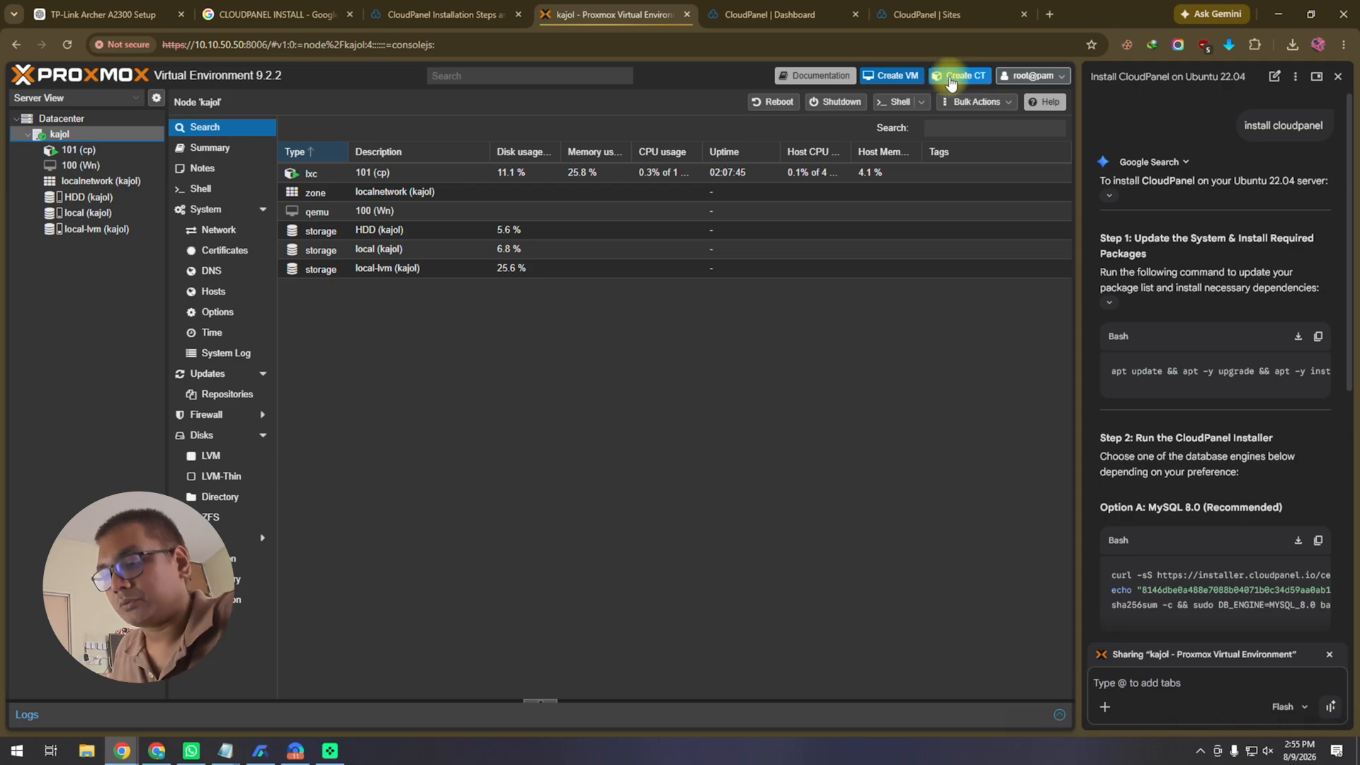
Step: Hide the Gemini panel and start a new container with hostname cp2 and a root password
{"action": "left_click", "coordinate": [1337, 76]}
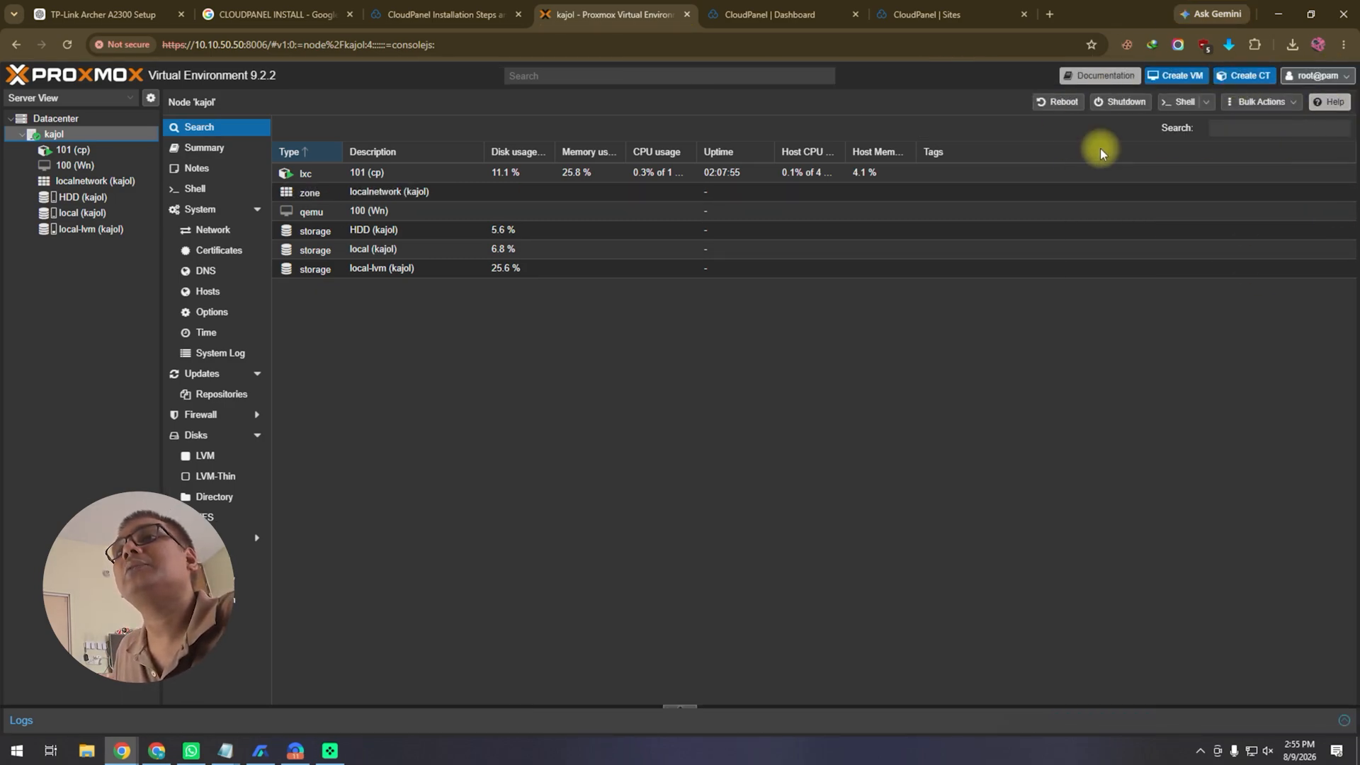
{"action": "left_click", "coordinate": [1244, 76]}
{"action": "left_click", "coordinate": [592, 305]}
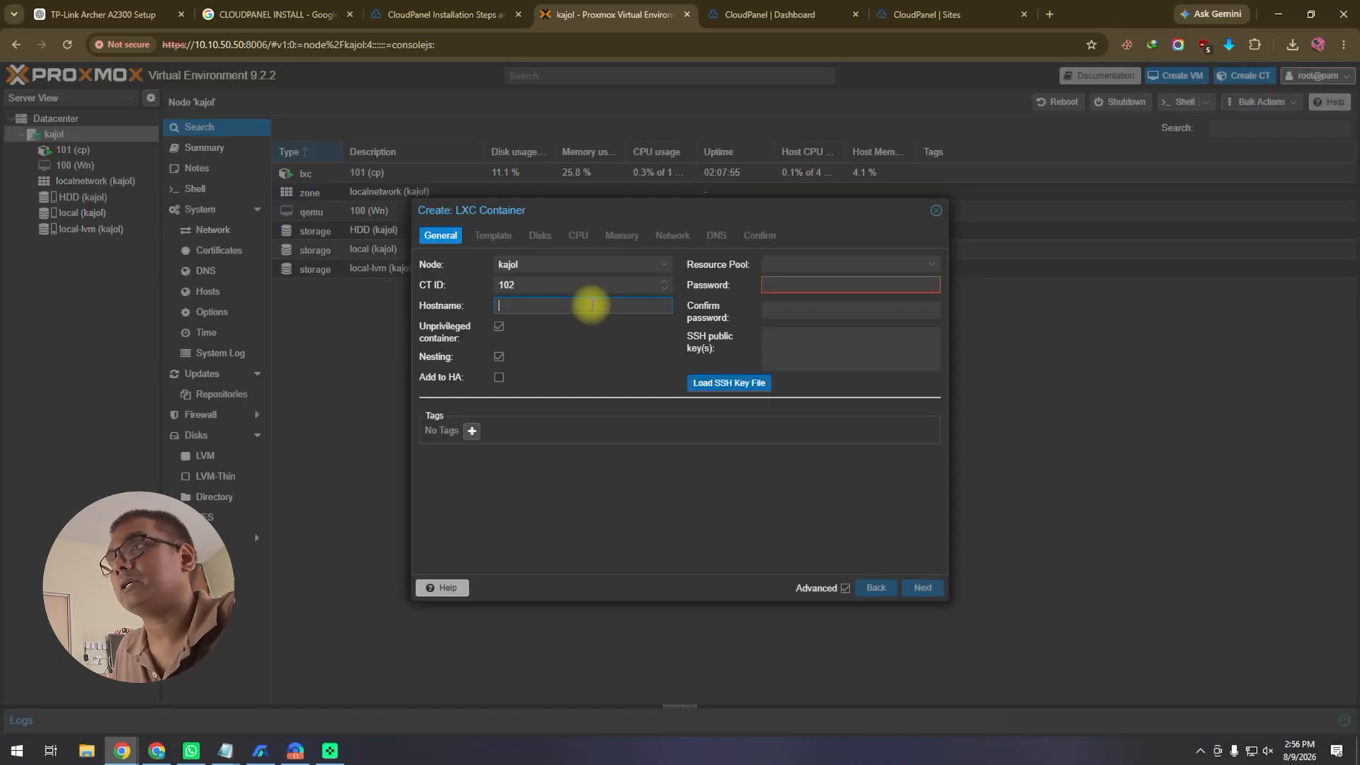
{"action": "type", "text": "cp2"}
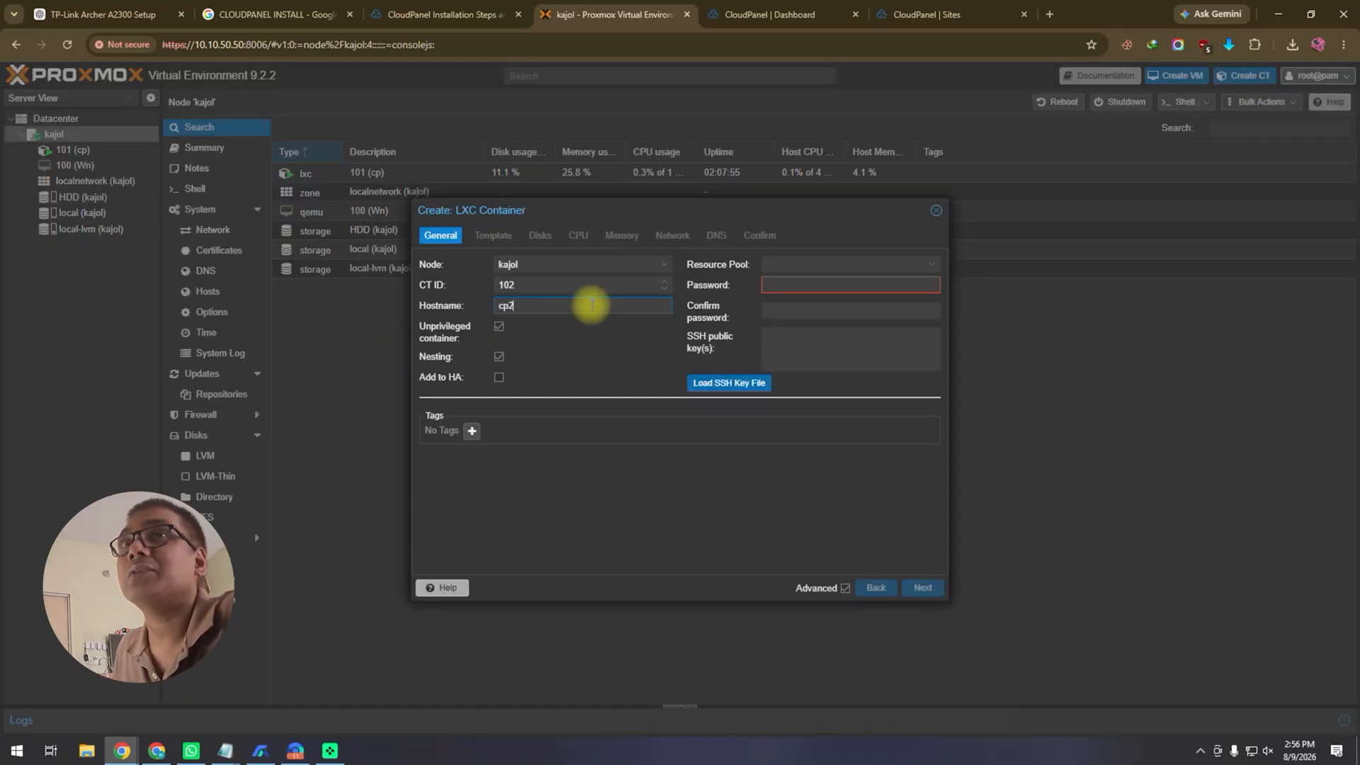
{"action": "left_click", "coordinate": [828, 282]}
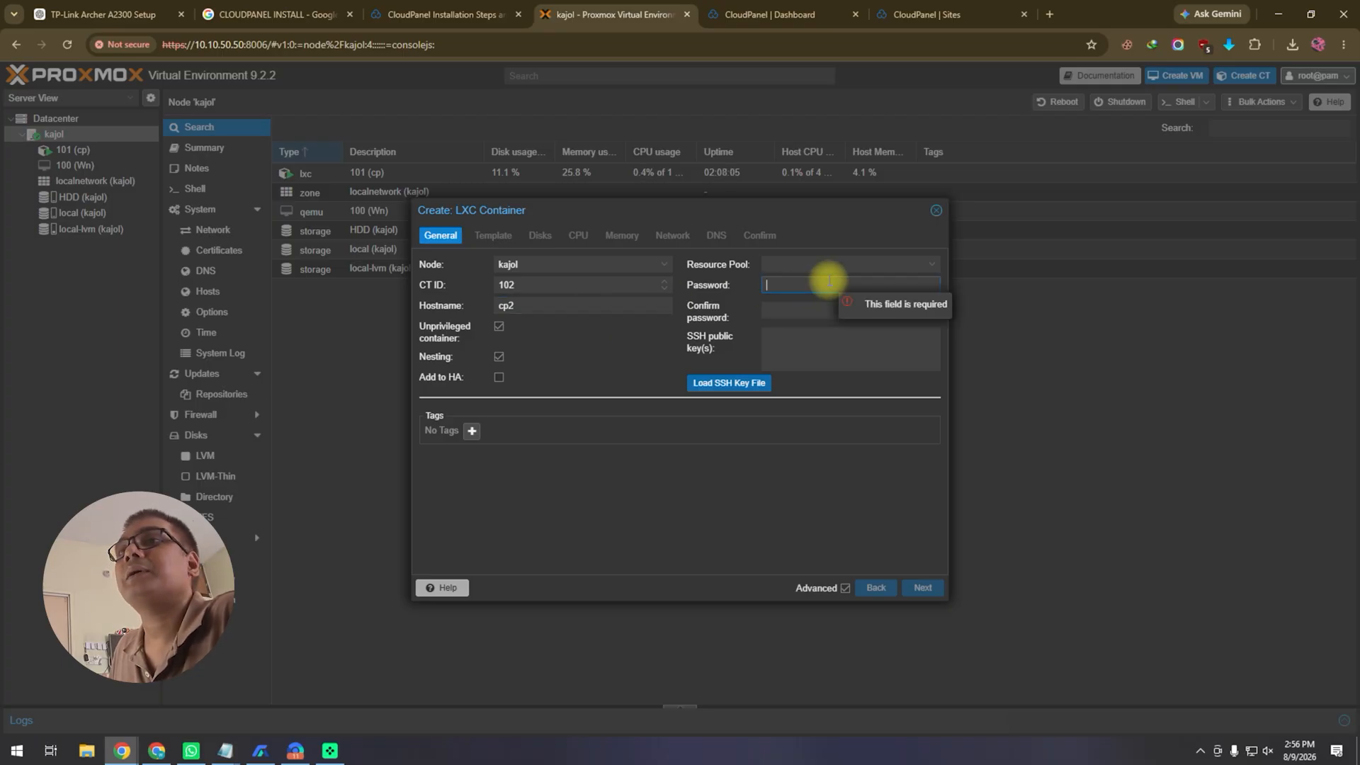
{"action": "type", "text": "******"}
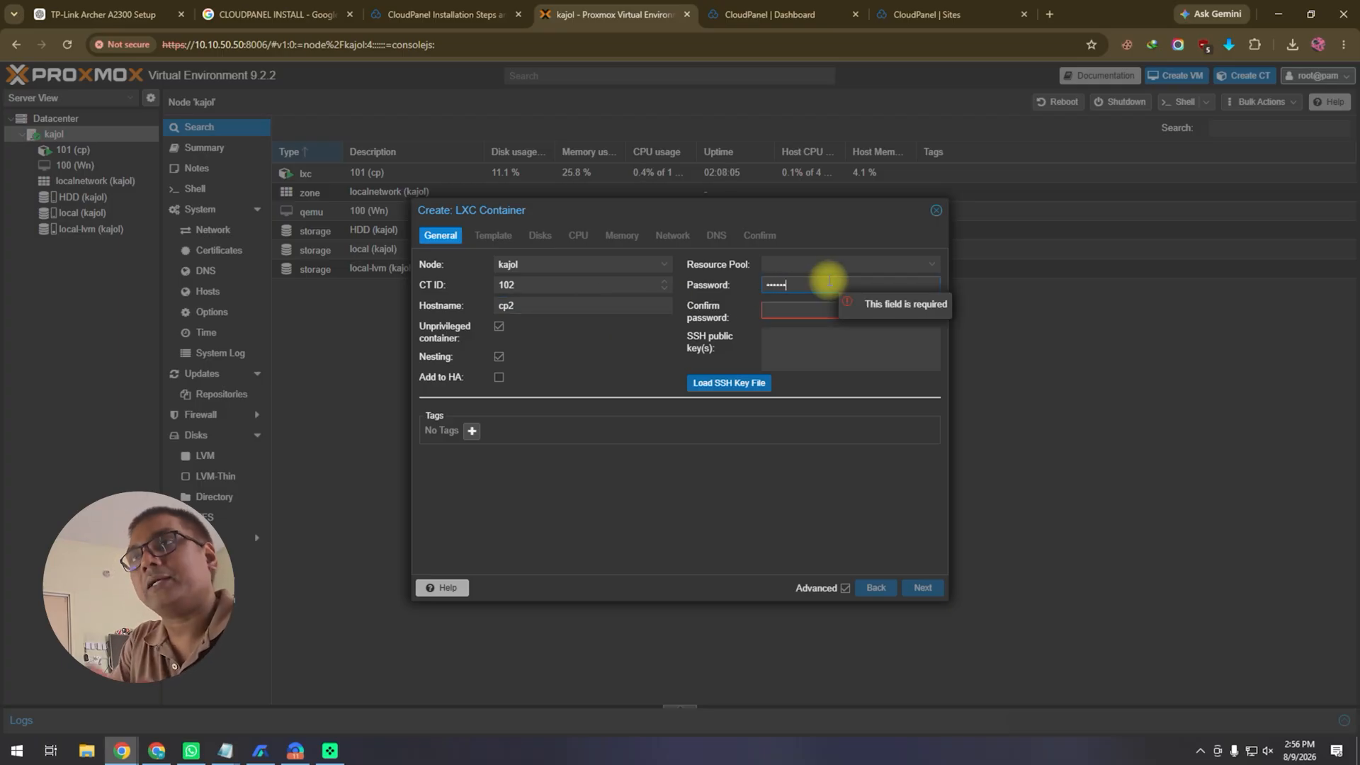
{"action": "left_click", "coordinate": [810, 311]}
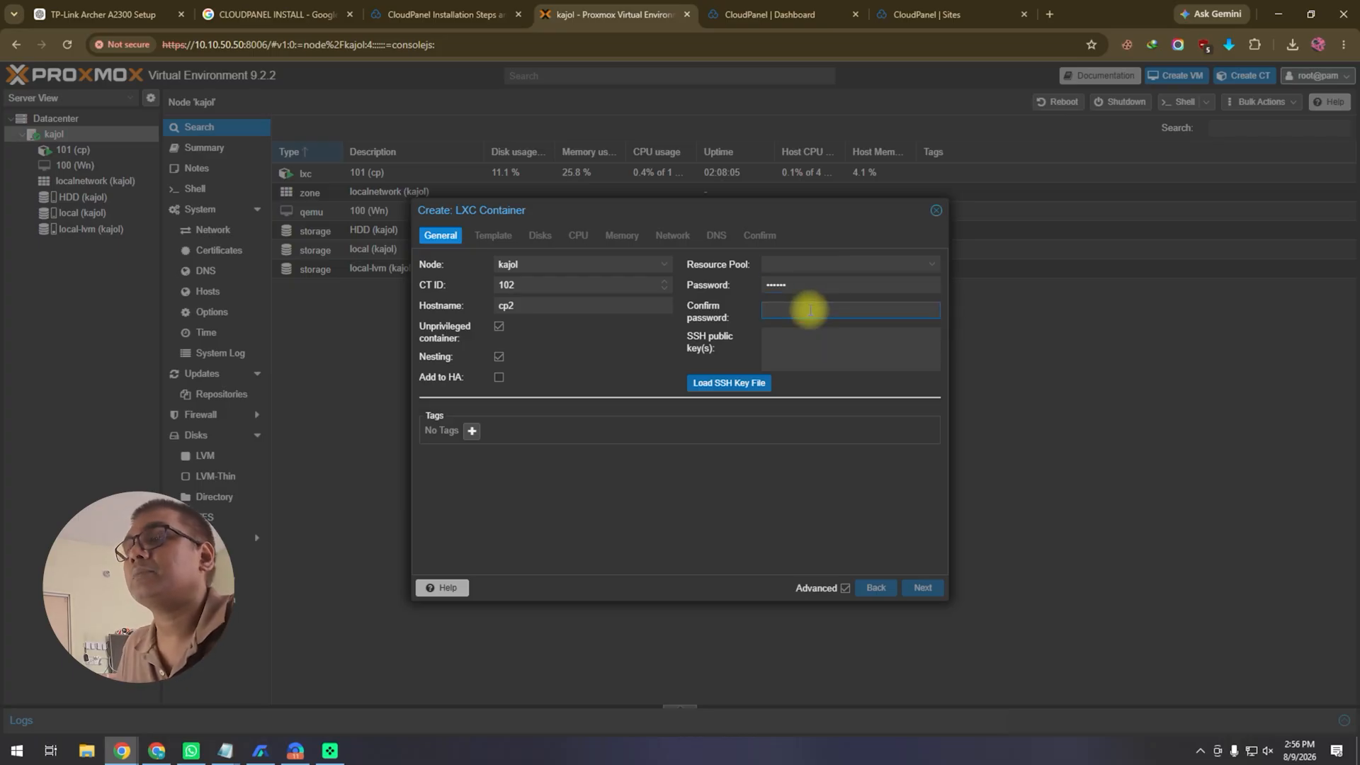
{"action": "type", "text": "******"}
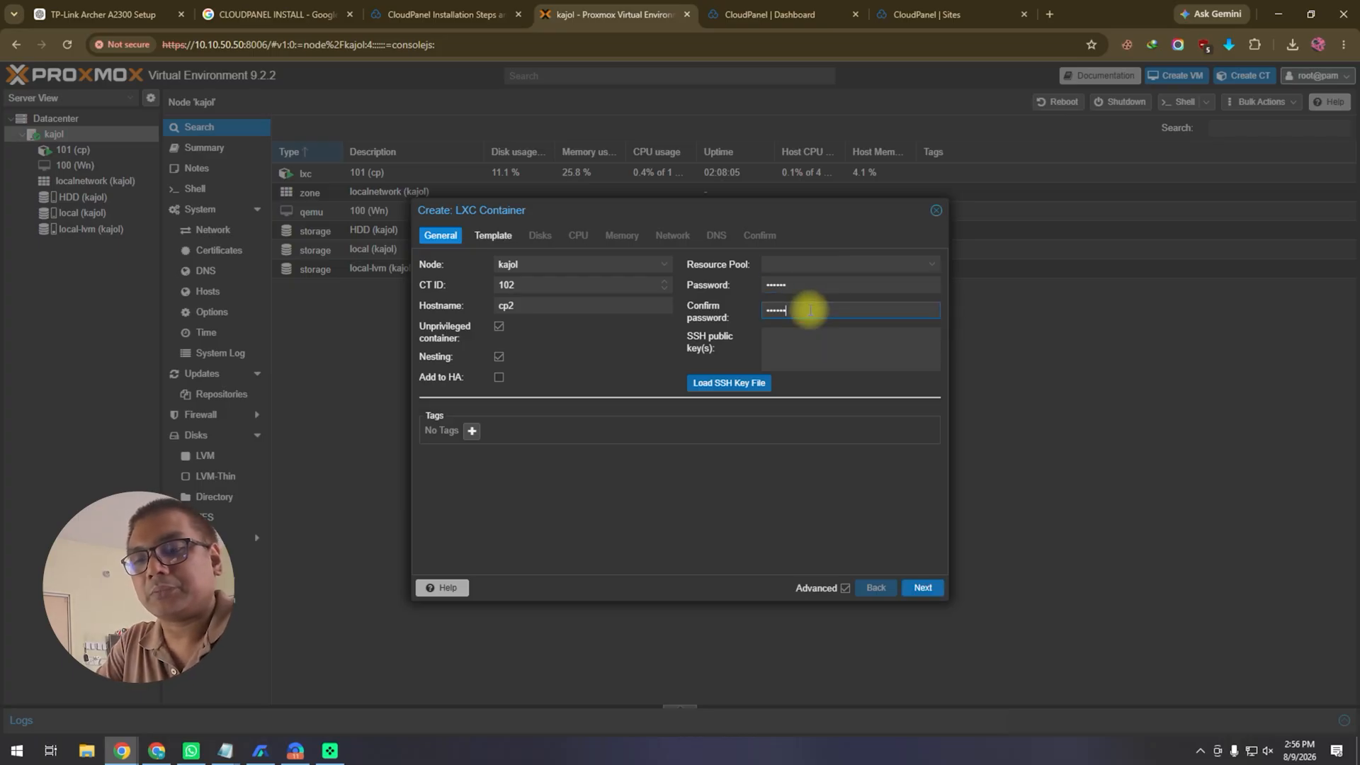
Step: Choose the ubuntu-22.04 standard template, then cancel the wizard
{"action": "left_click", "coordinate": [923, 587]}
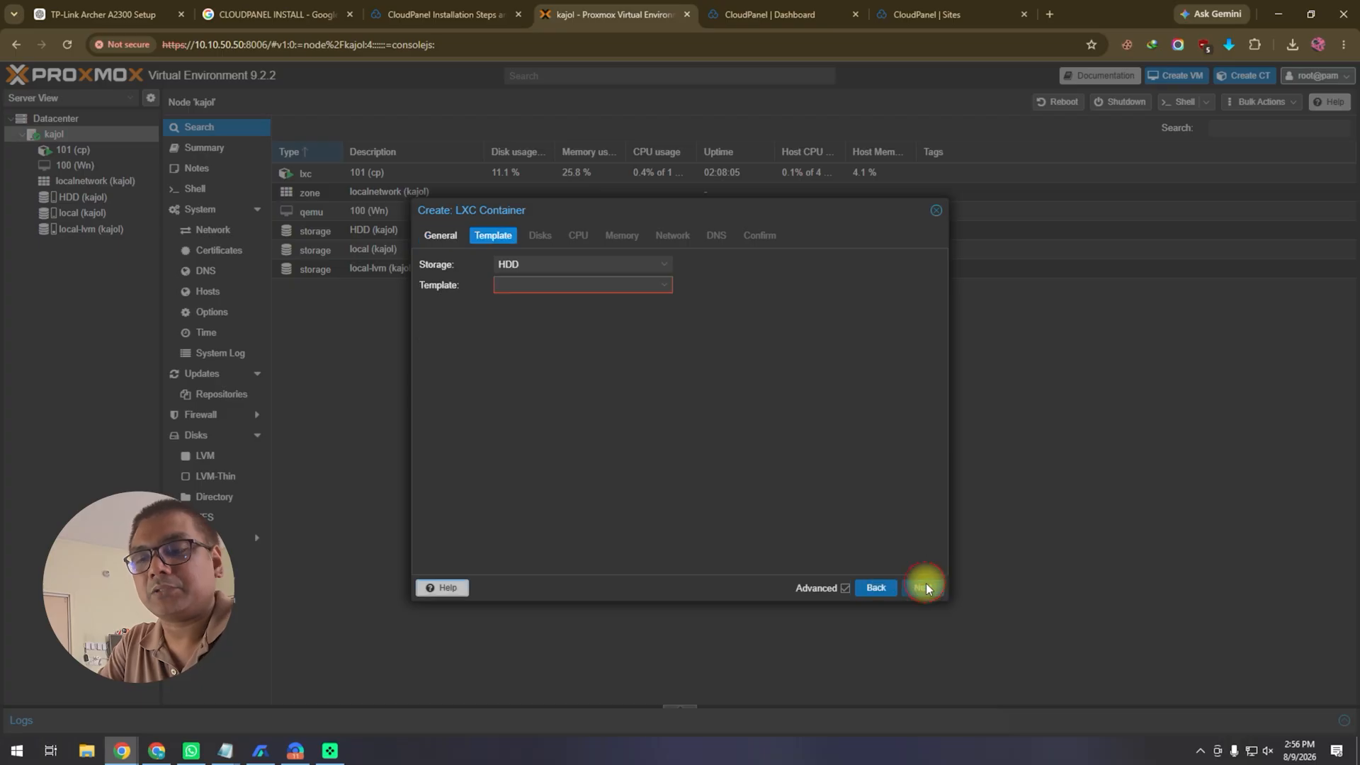
{"action": "left_click", "coordinate": [620, 286]}
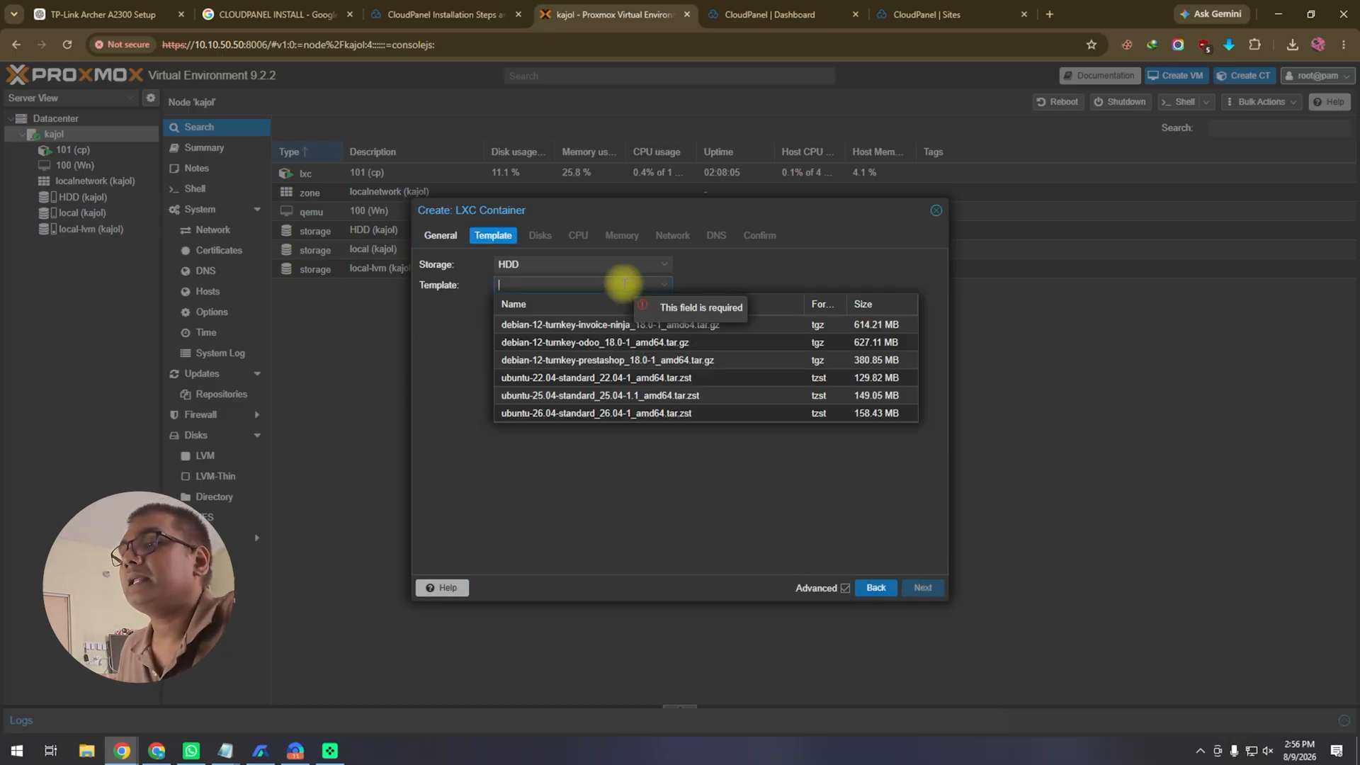
{"action": "left_click", "coordinate": [564, 382]}
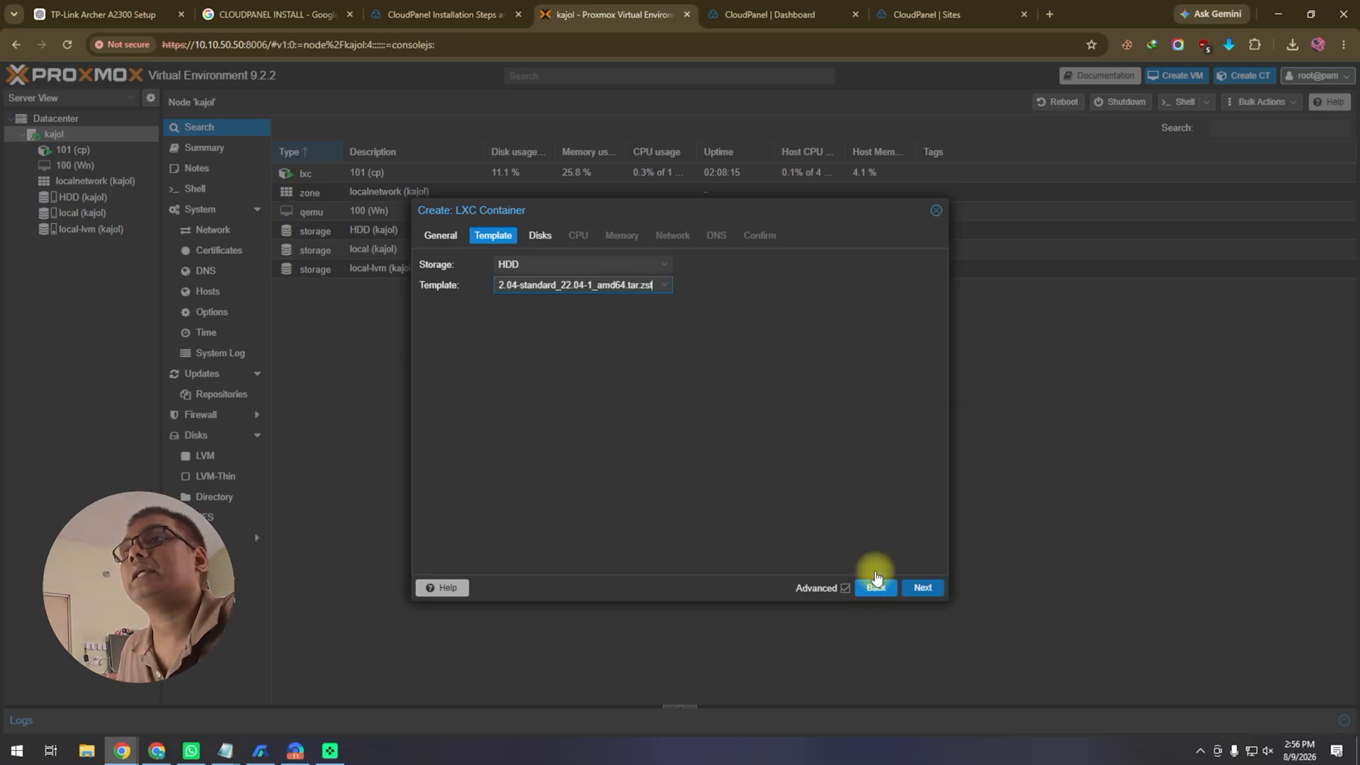
{"action": "left_click", "coordinate": [936, 210]}
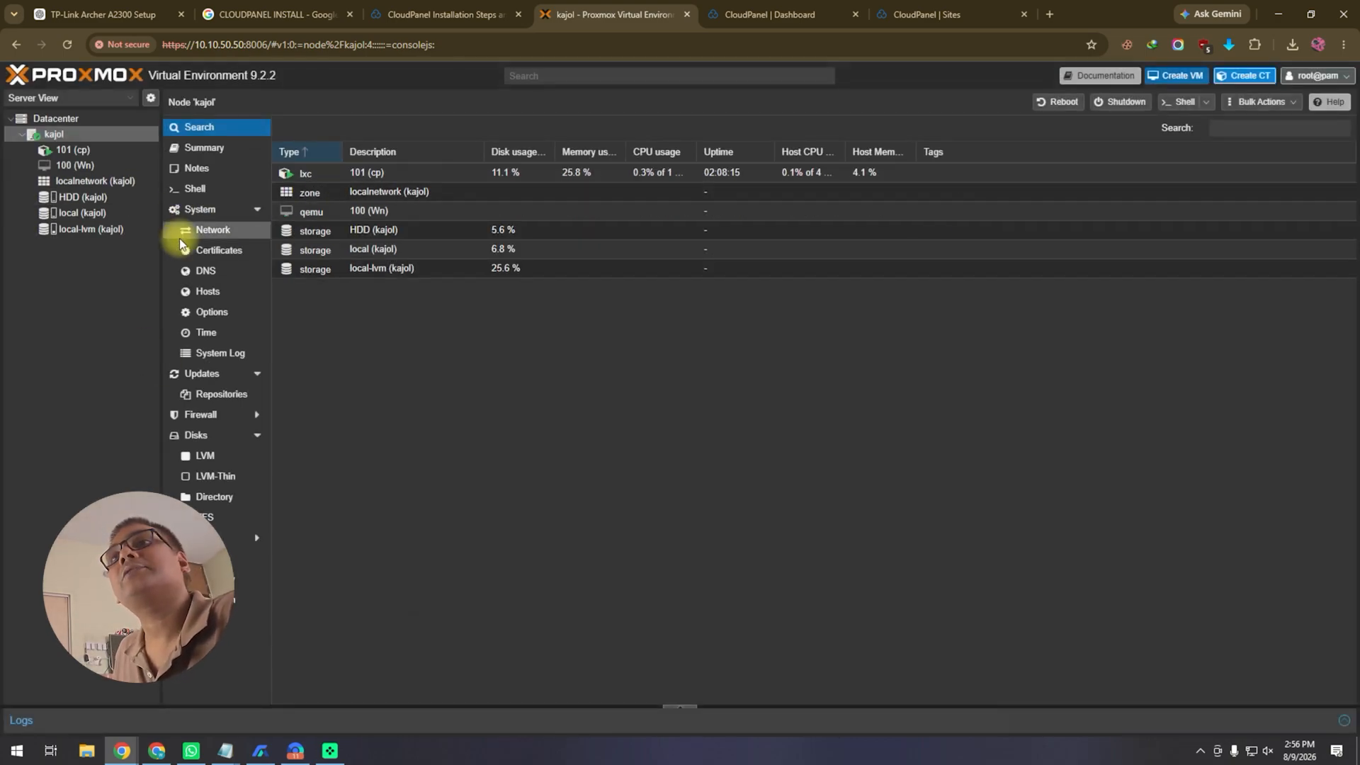
Step: Find ubuntu-22.04-standard in HDD storage's template catalogue by filtering '22', then start a new container
{"action": "left_click", "coordinate": [91, 202]}
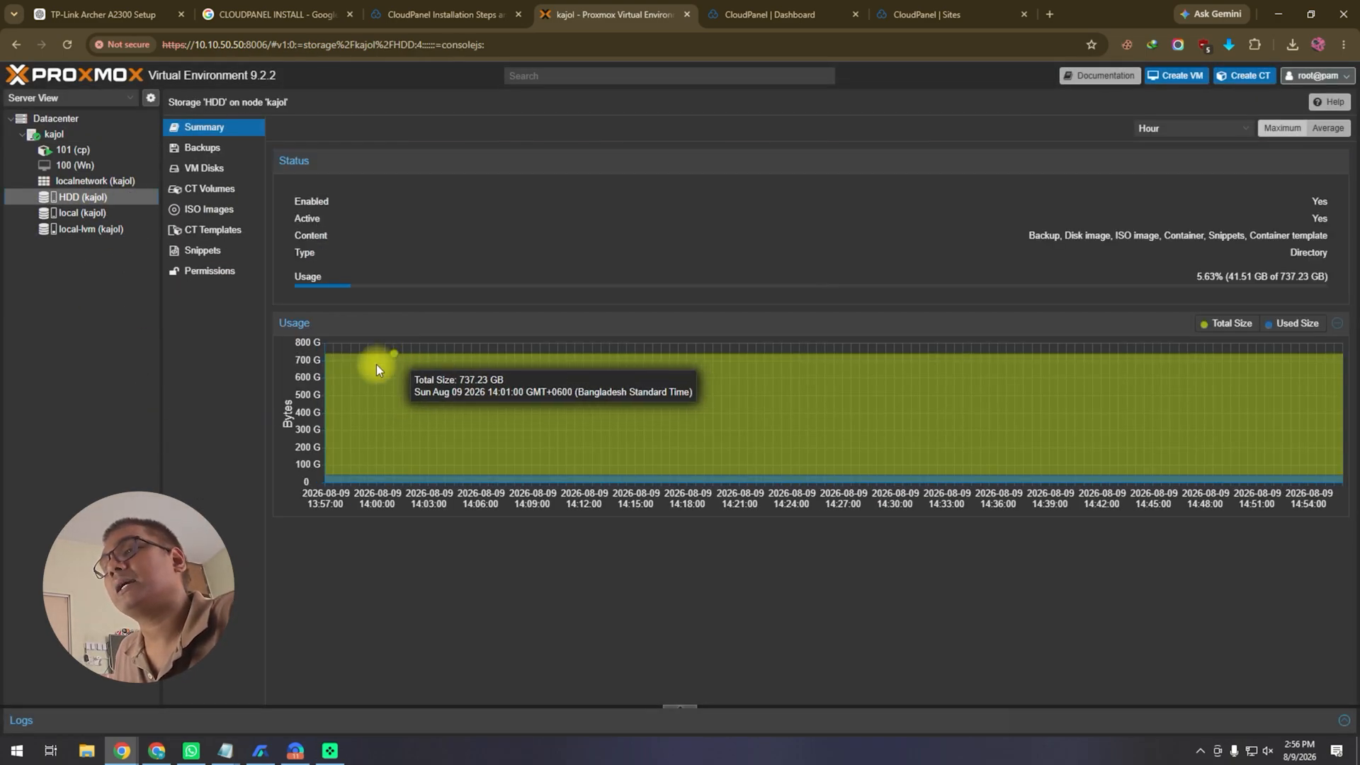
{"action": "left_click", "coordinate": [217, 229]}
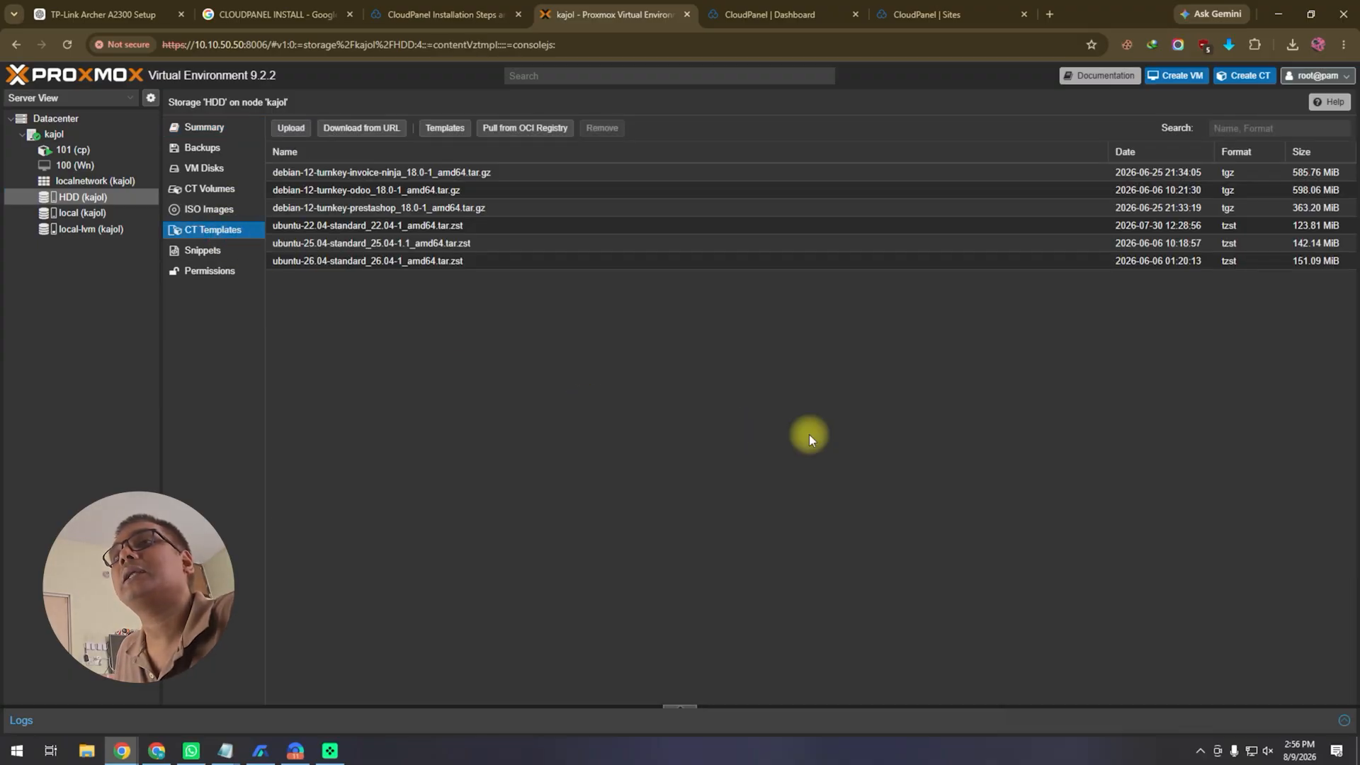
{"action": "left_click", "coordinate": [446, 128]}
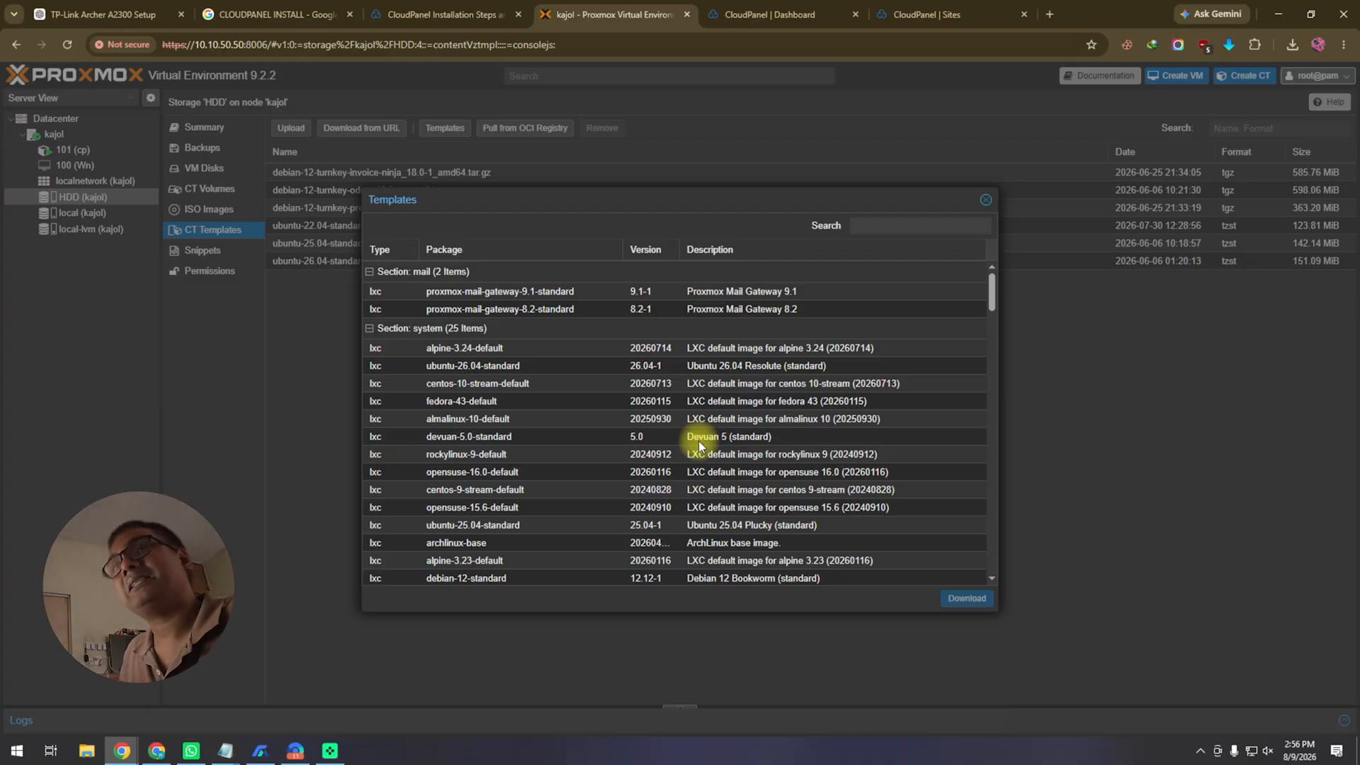
{"action": "left_click", "coordinate": [869, 227]}
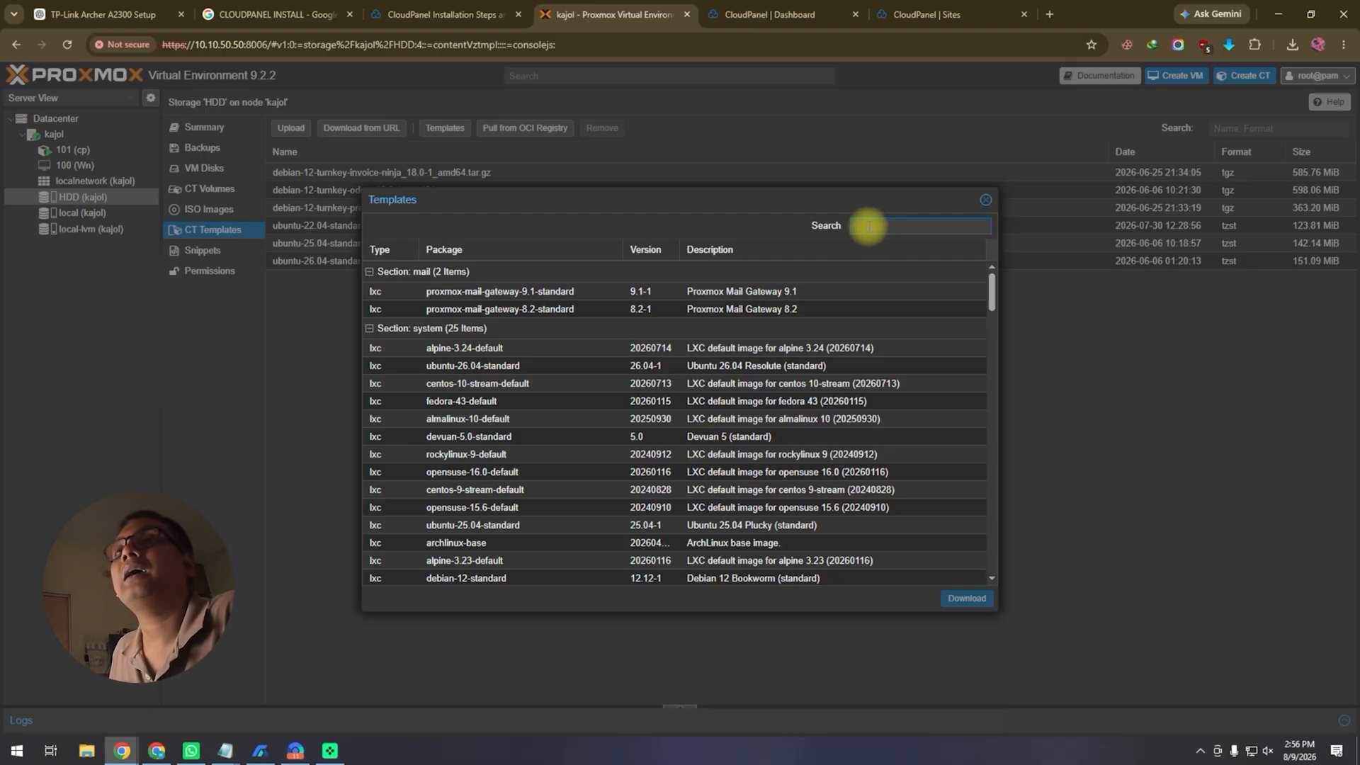
{"action": "type", "text": "22"}
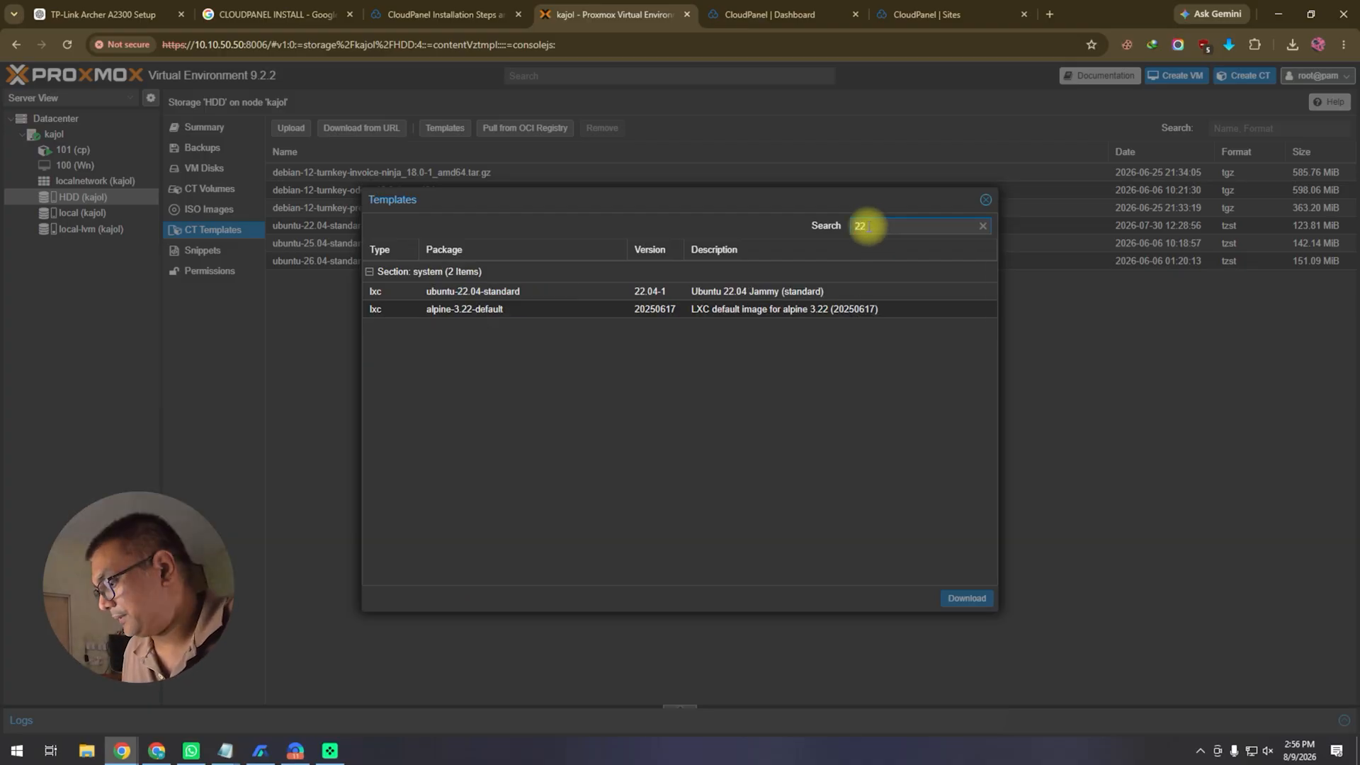
{"action": "left_click", "coordinate": [446, 292]}
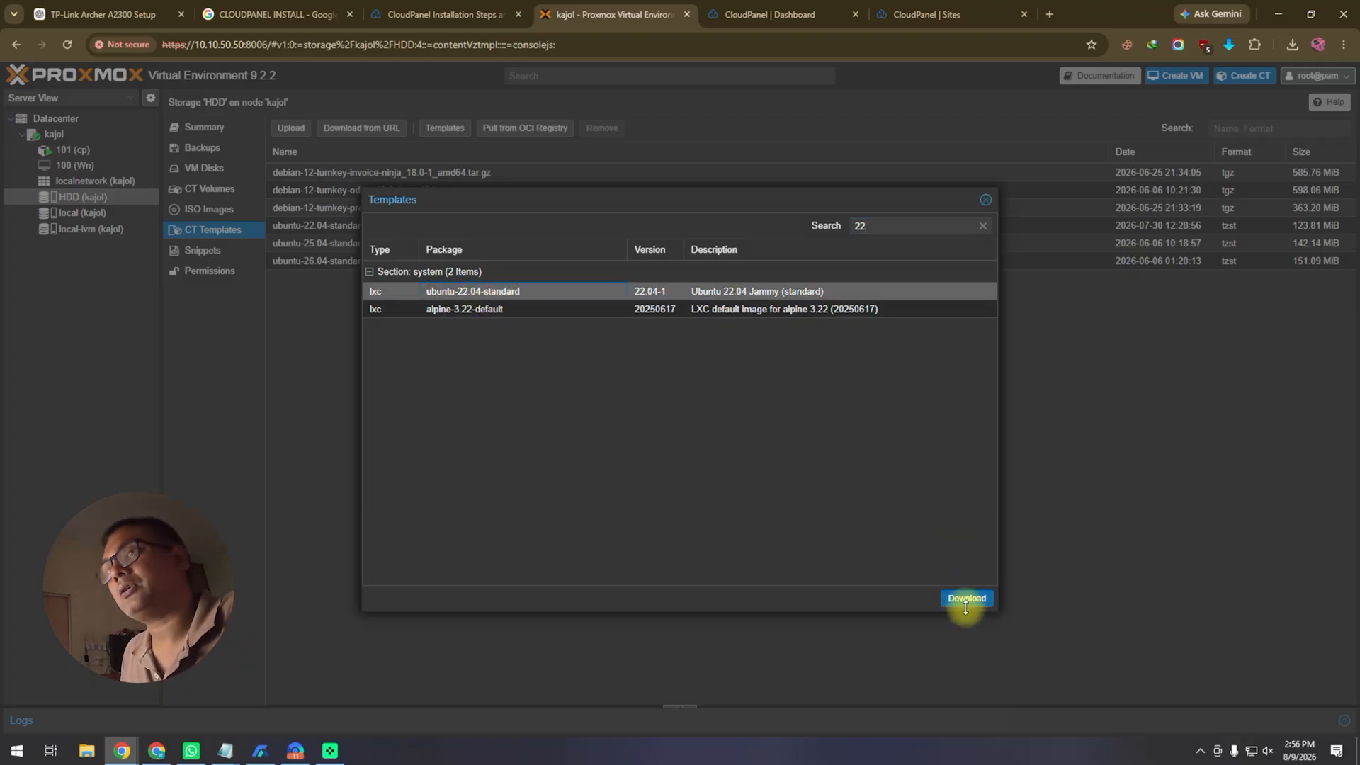
{"action": "left_click", "coordinate": [986, 200]}
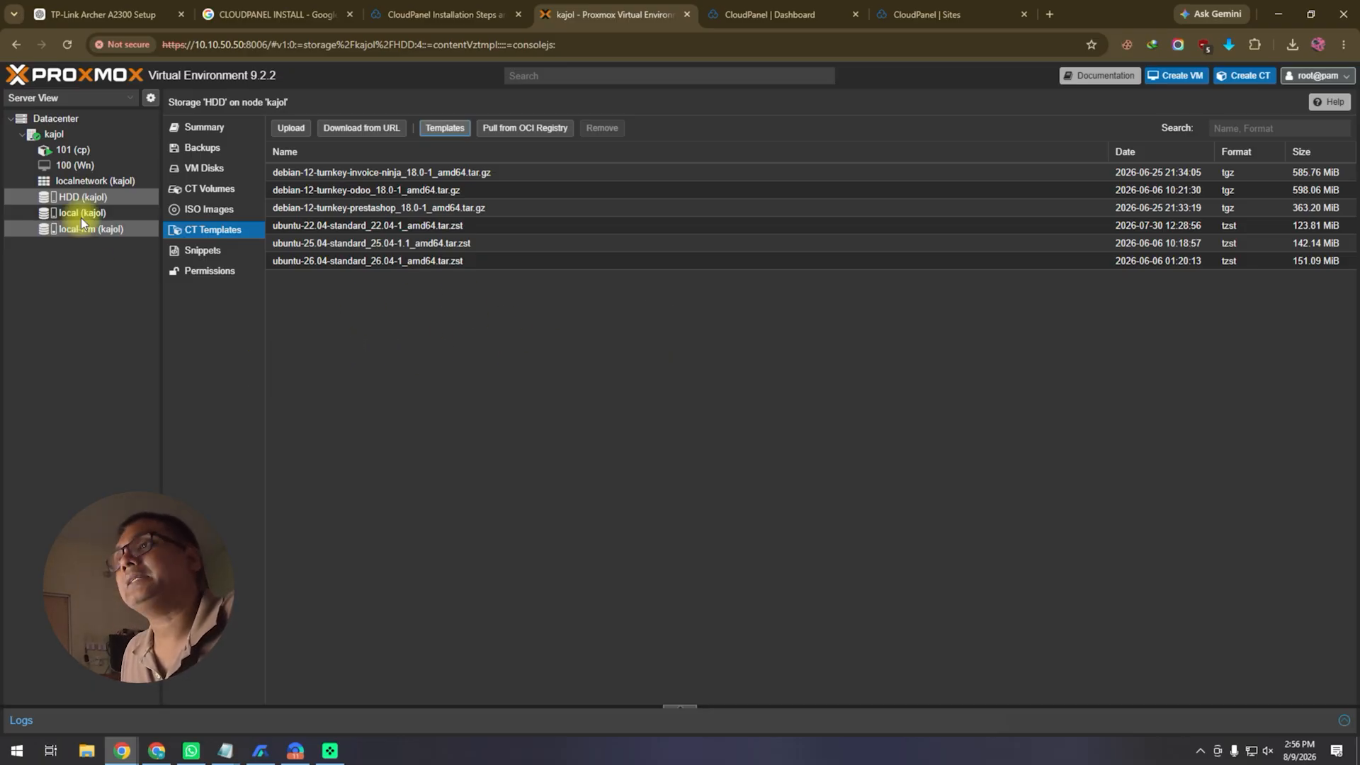
{"action": "left_click", "coordinate": [1245, 75]}
Step: Name the container cp2, set its root password and choose the ubuntu-22.04 template
{"action": "left_click", "coordinate": [559, 308]}
{"action": "type", "text": "cp2"}
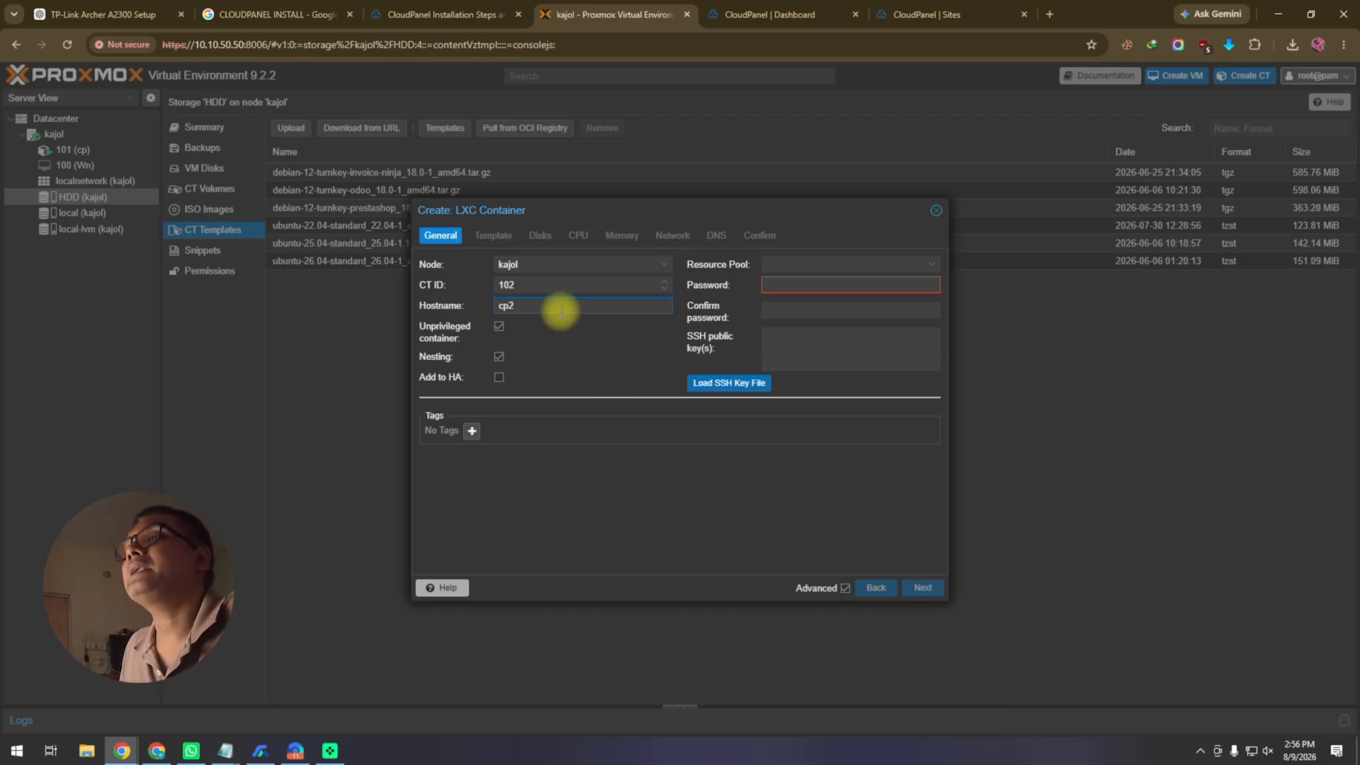
{"action": "left_click", "coordinate": [843, 284]}
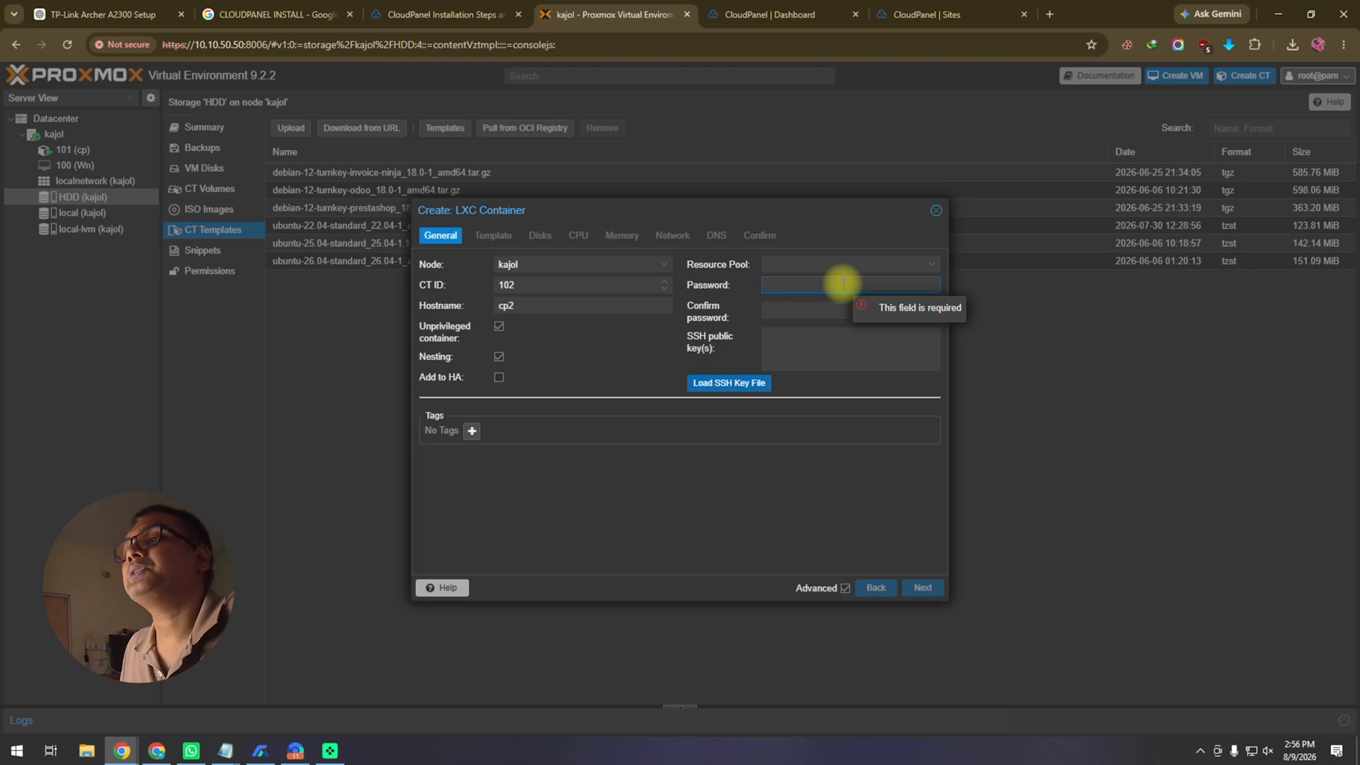
{"action": "type", "text": "••••••"}
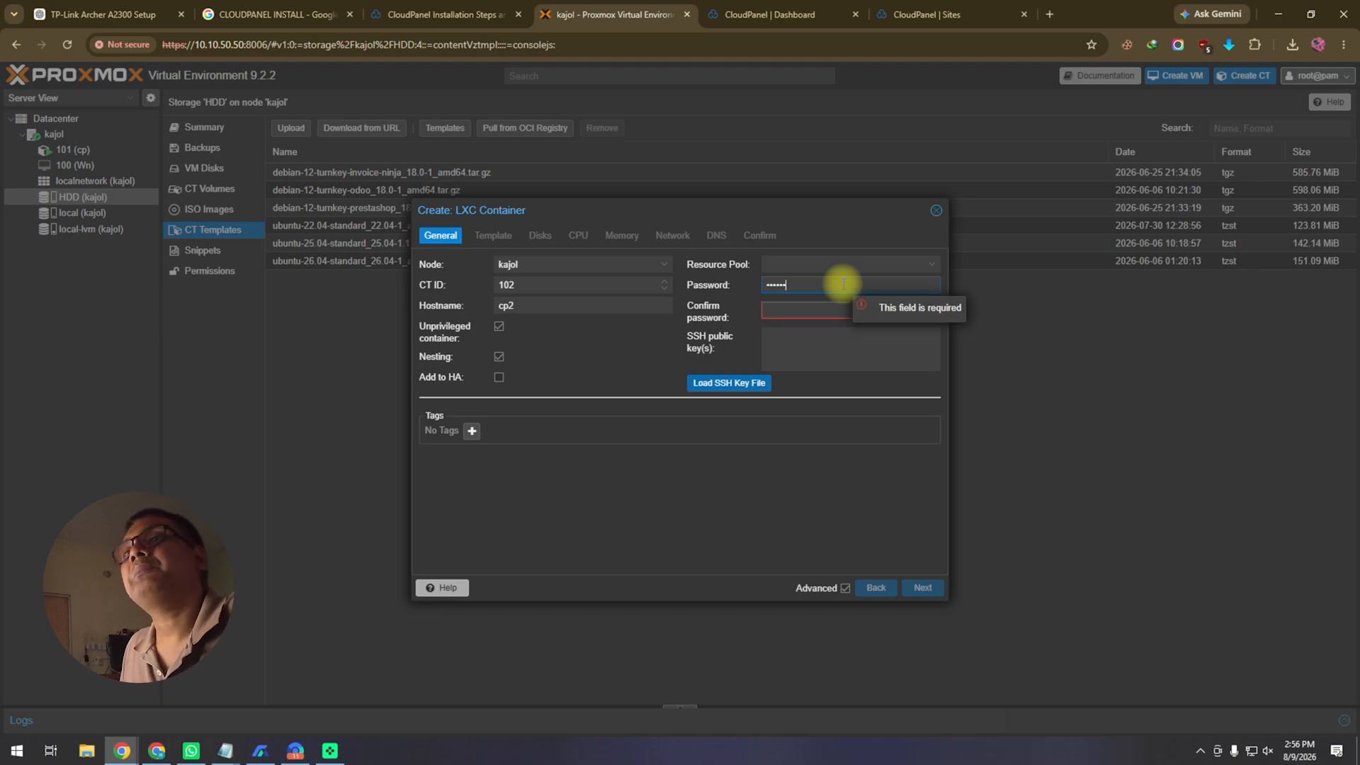
{"action": "type", "text": "••••••"}
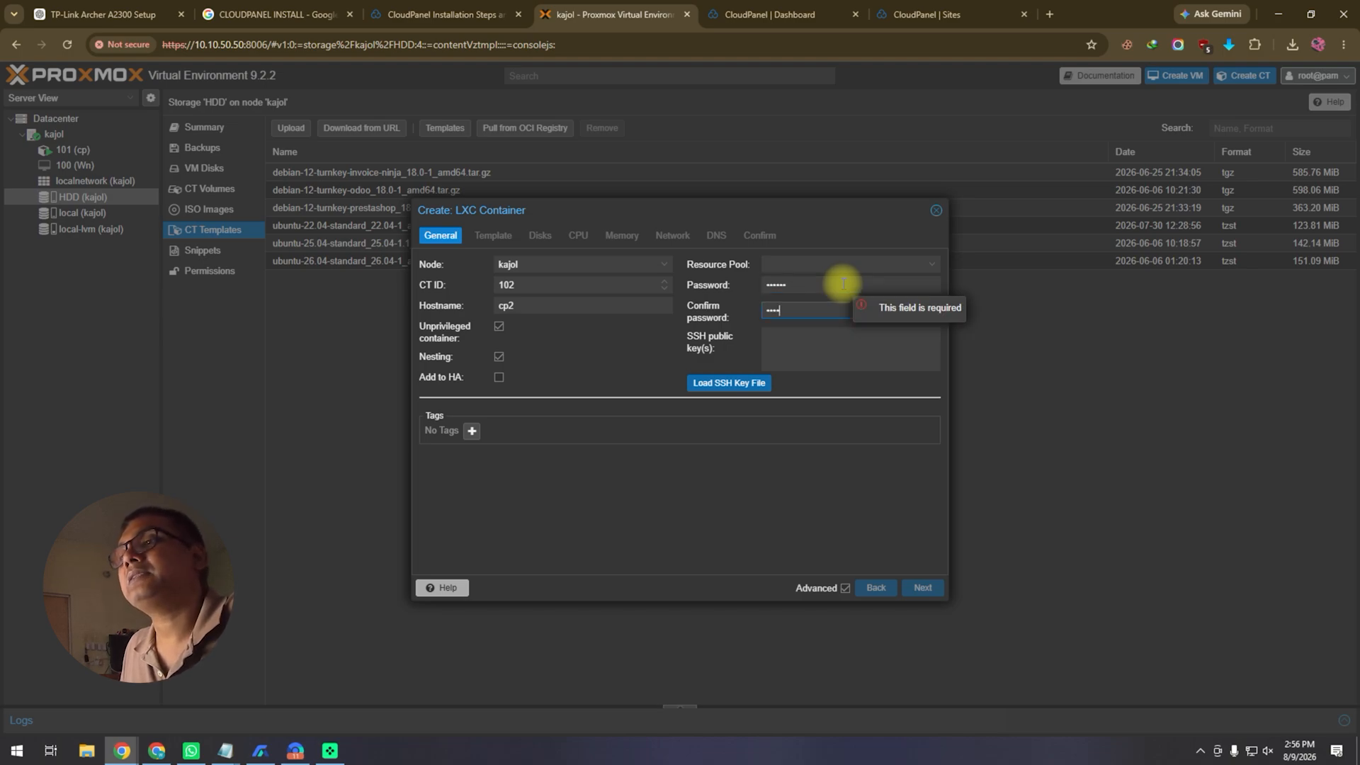
{"action": "left_click", "coordinate": [921, 588]}
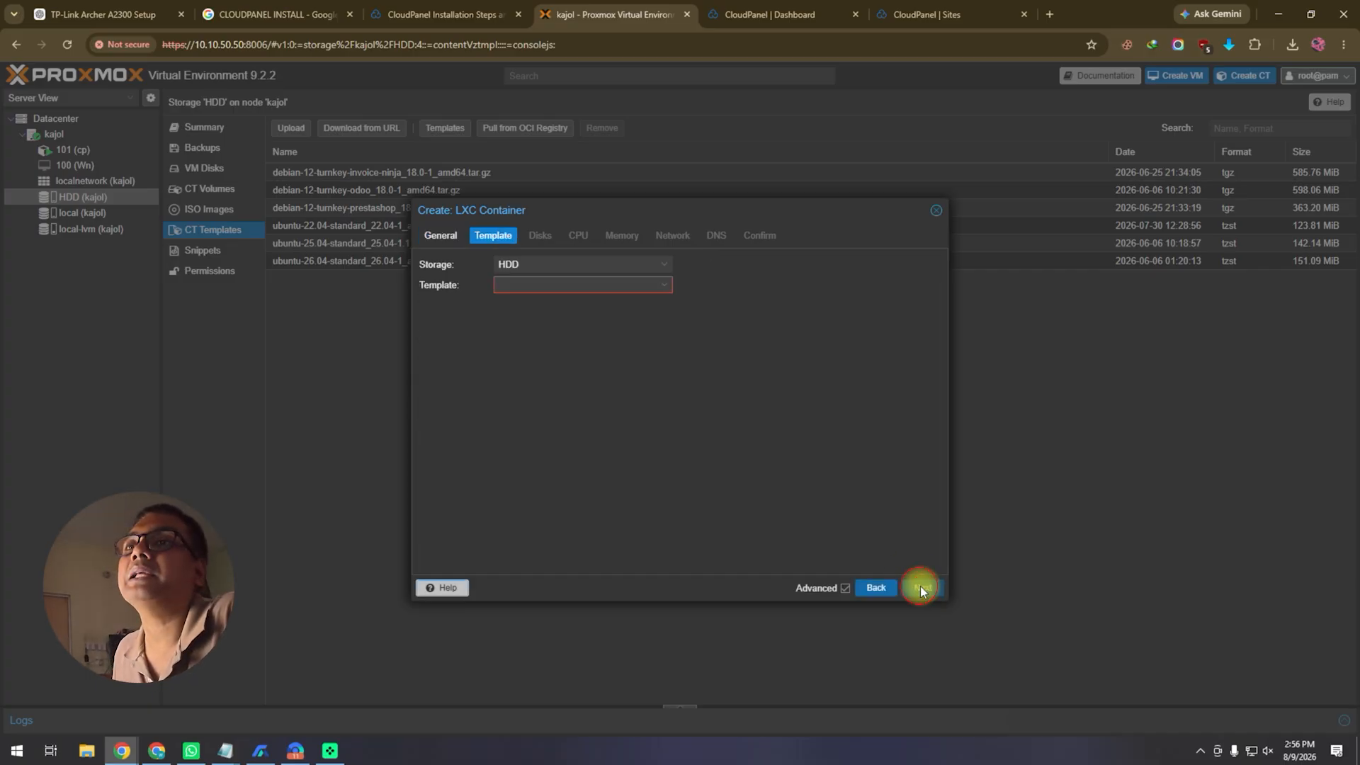
{"action": "left_click", "coordinate": [653, 287]}
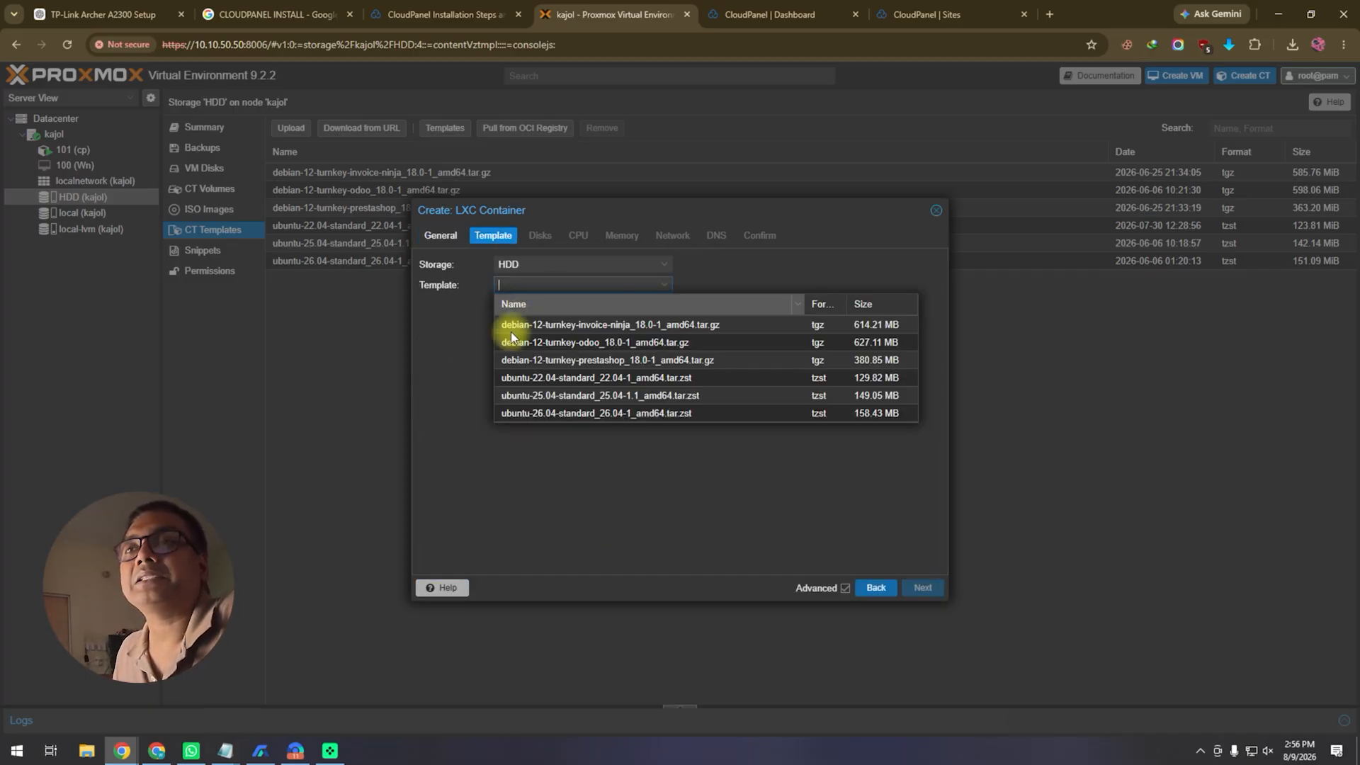
{"action": "left_click", "coordinate": [556, 381]}
Step: Give the container a 60 GiB disk and 2512 MiB of memory and swap
{"action": "left_click", "coordinate": [917, 588]}
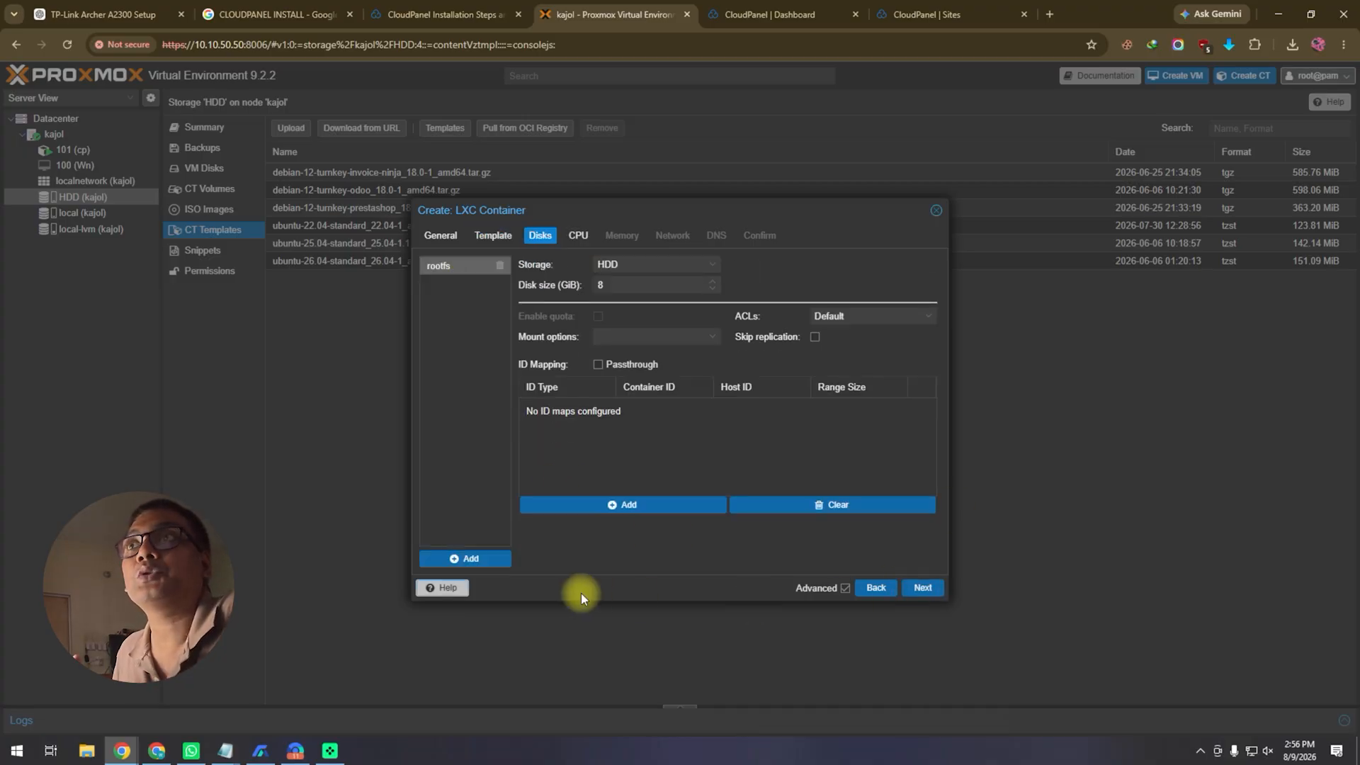
{"action": "double_click", "coordinate": [602, 285]}
{"action": "type", "text": "60"}
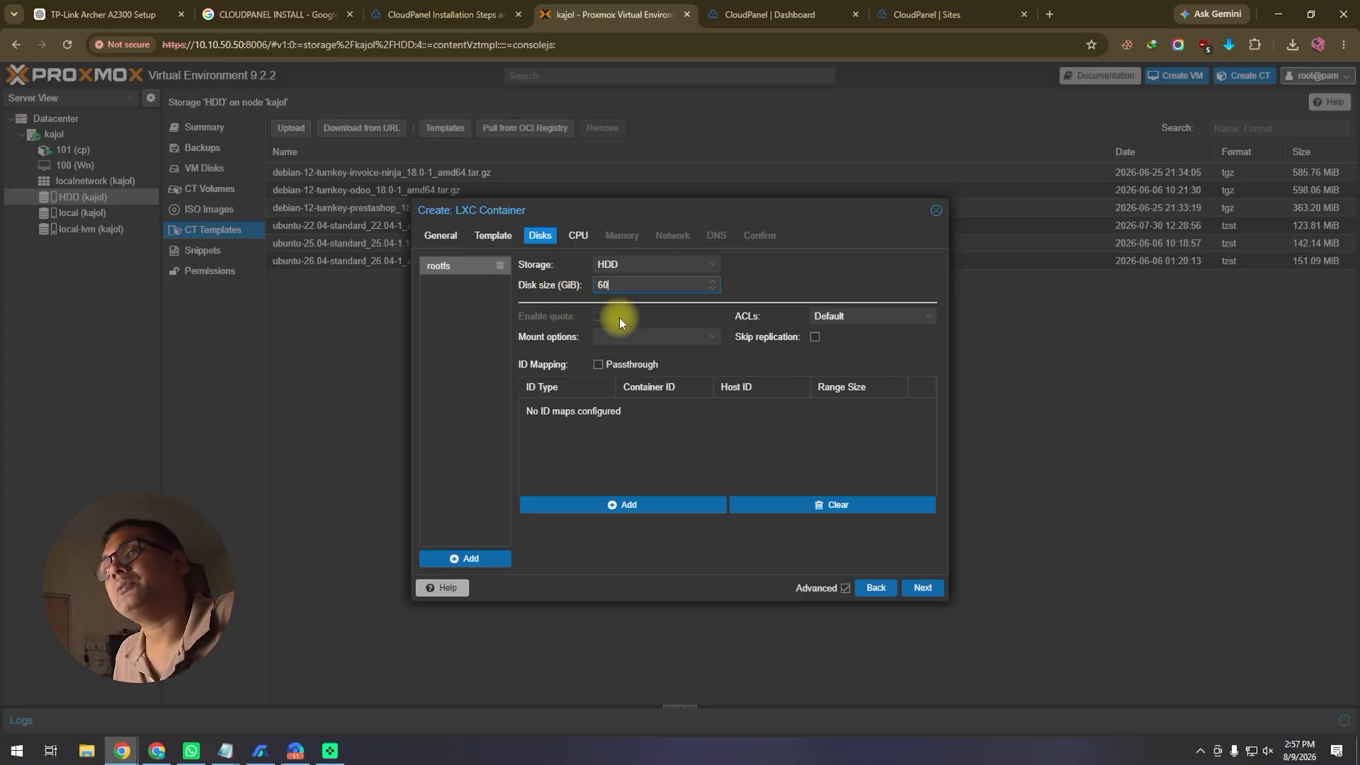
{"action": "left_click", "coordinate": [923, 588]}
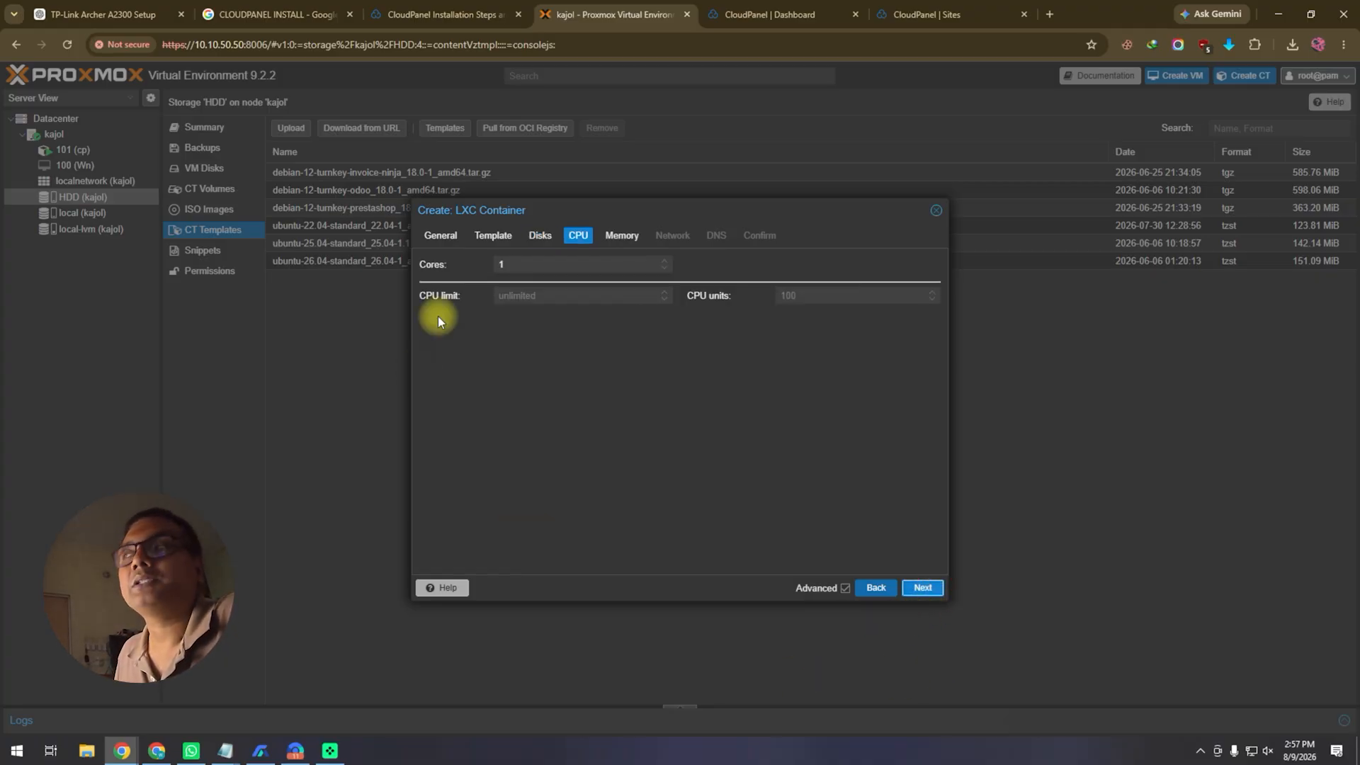
{"action": "left_click", "coordinate": [923, 588]}
{"action": "left_click", "coordinate": [511, 264]}
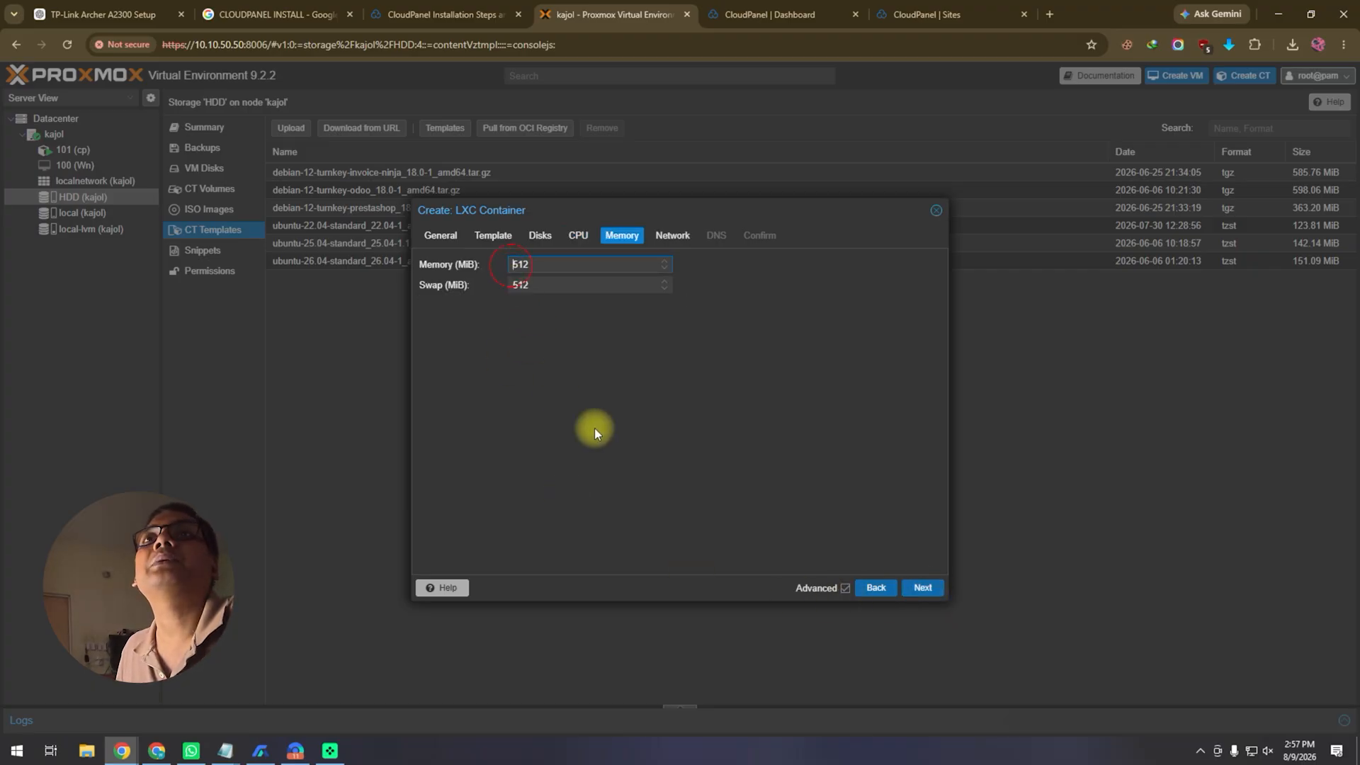
{"action": "type", "text": "2"}
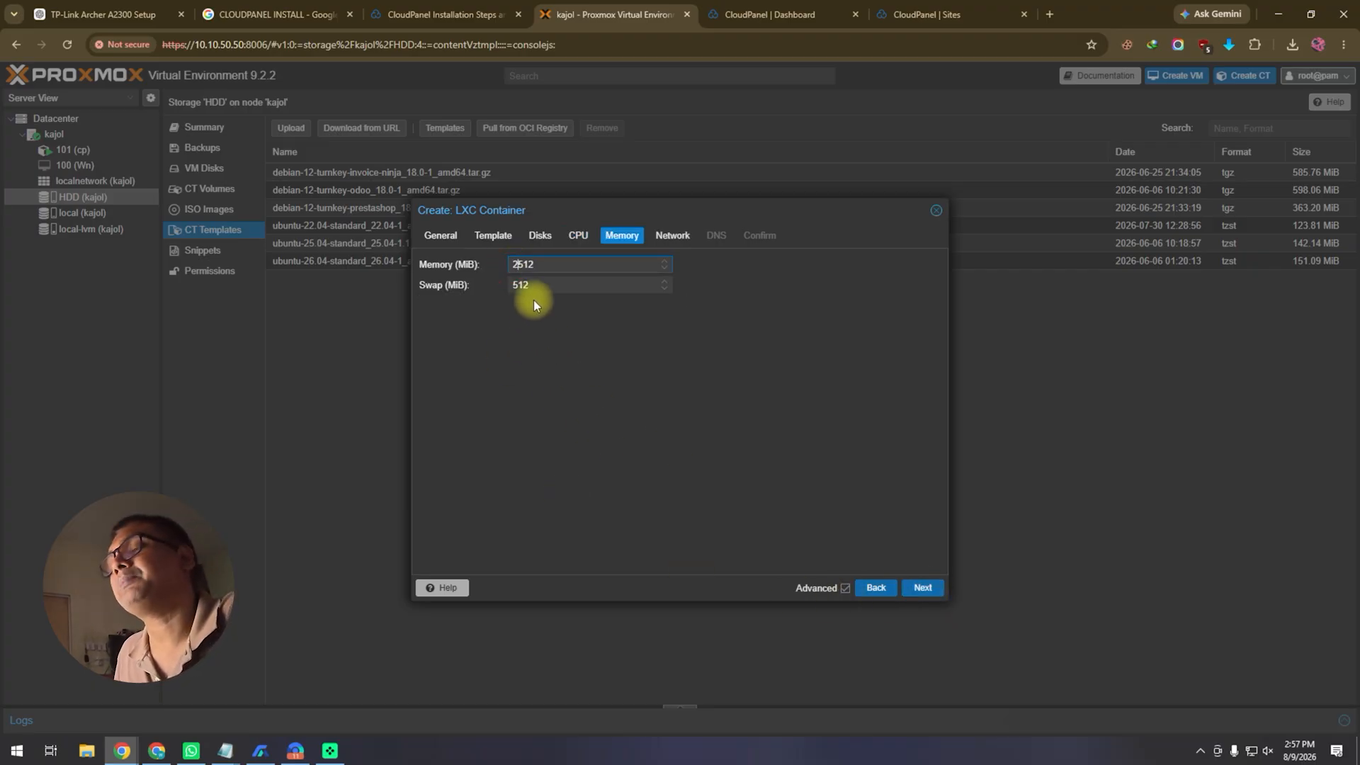
{"action": "left_click", "coordinate": [516, 284]}
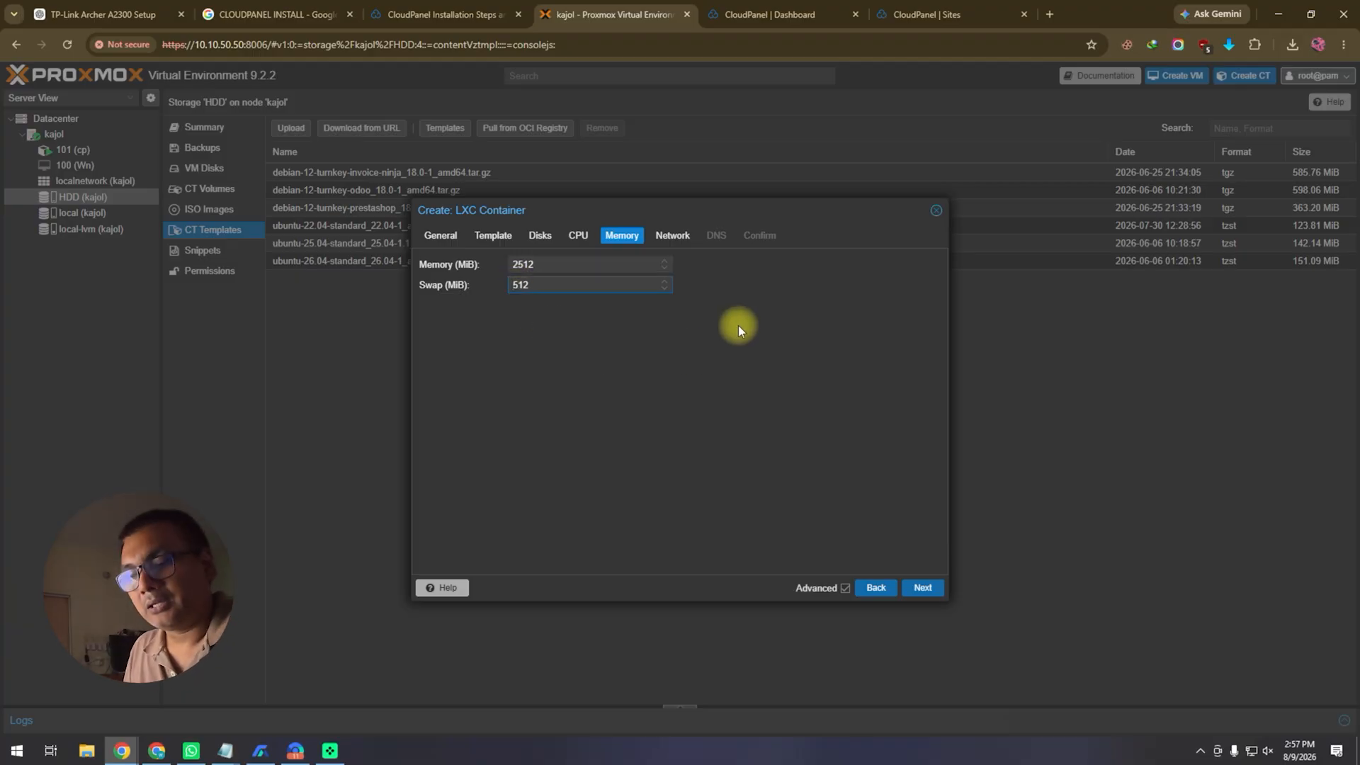
{"action": "type", "text": "2"}
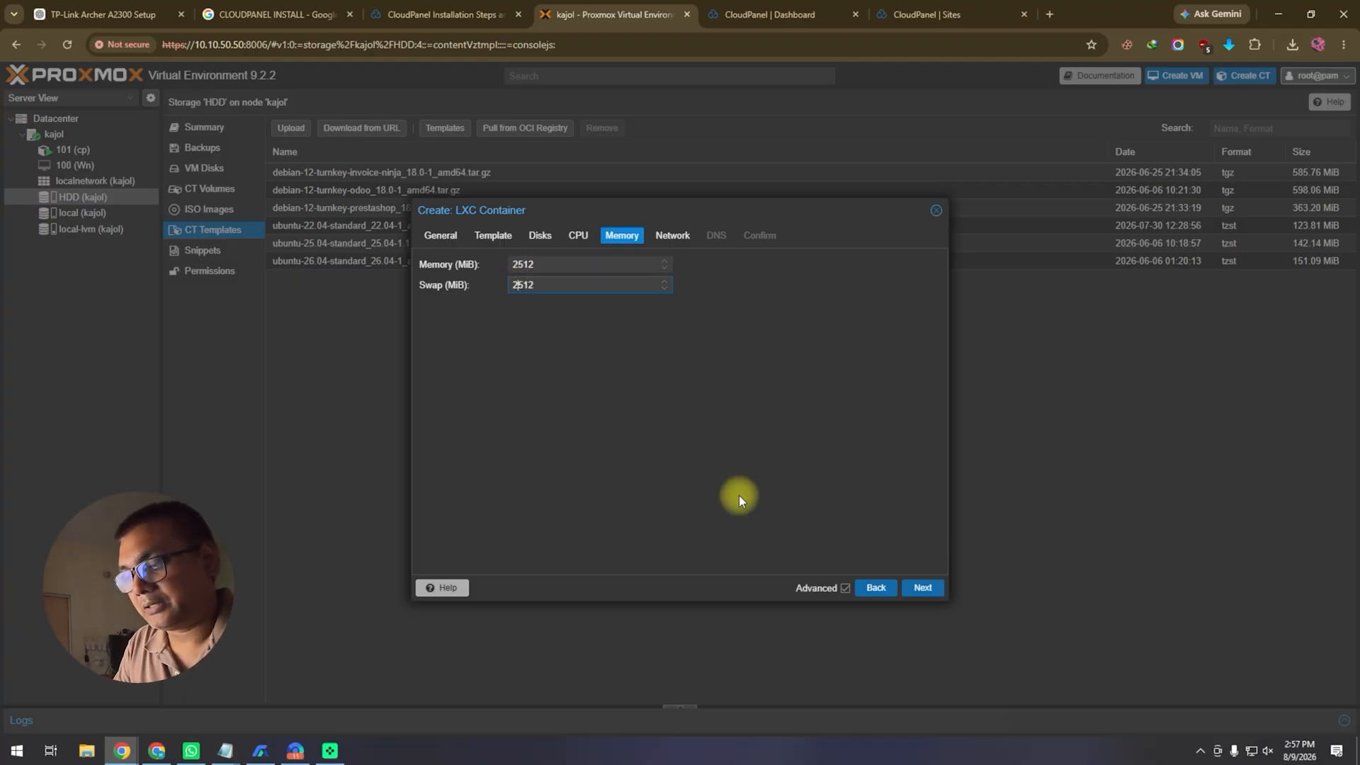
{"action": "left_click", "coordinate": [921, 591]}
Step: Set static IPv4 10.10.50.150/24 with gateway 10.10.50.1
{"action": "left_click", "coordinate": [811, 287]}
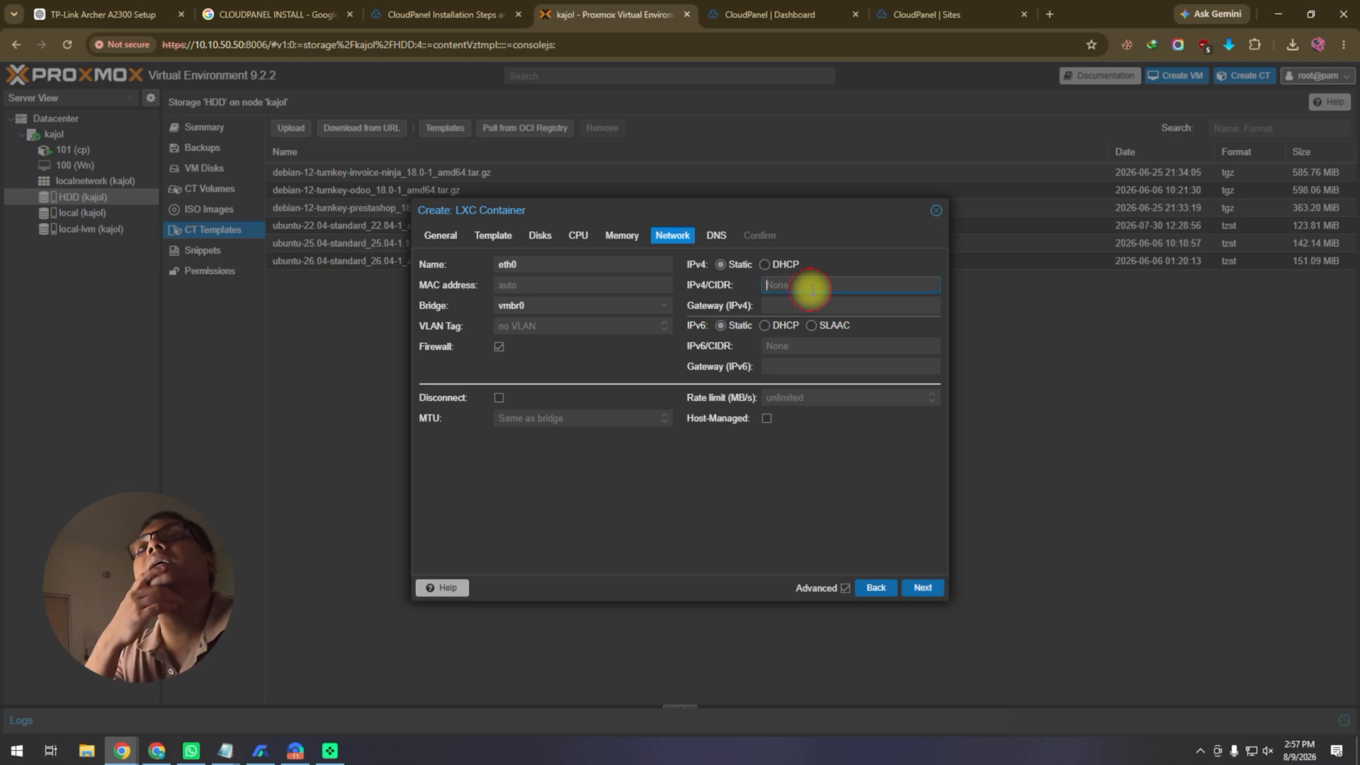
{"action": "type", "text": "10.10."}
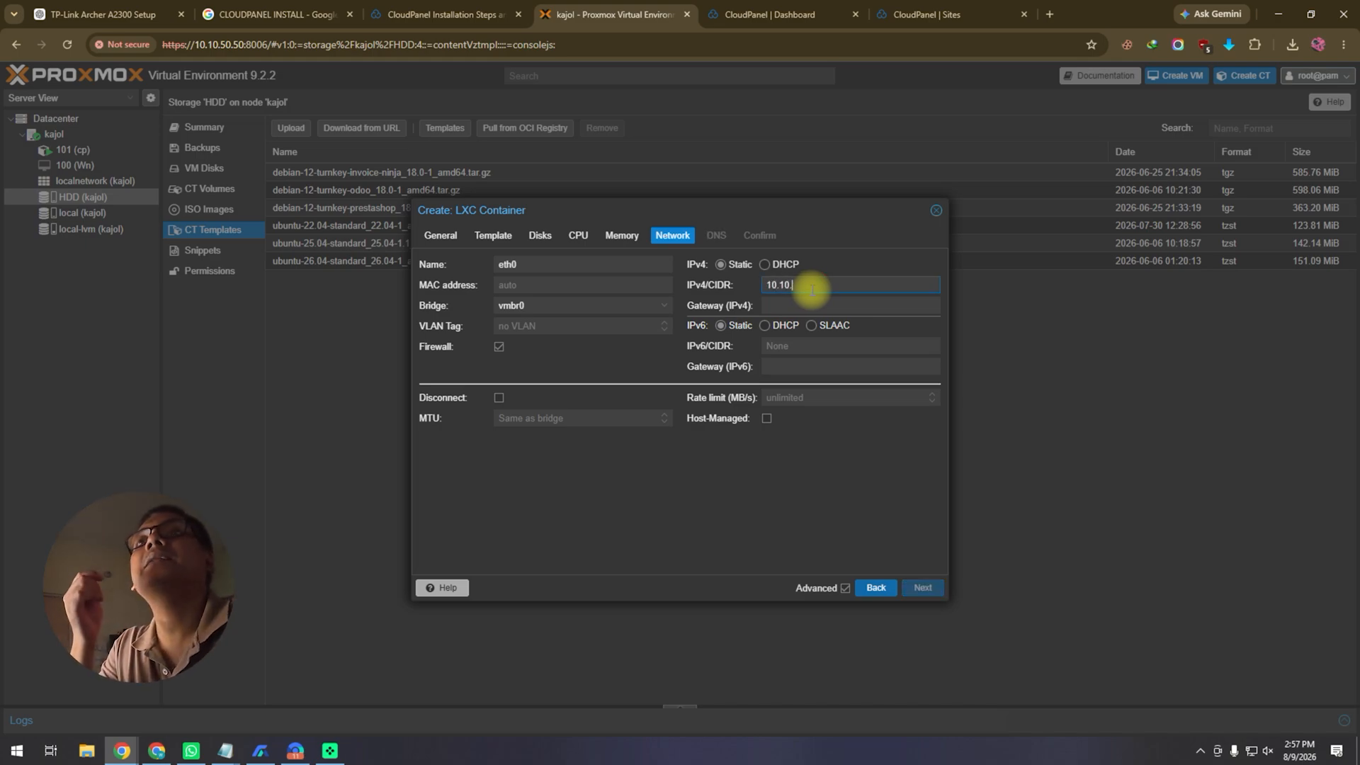
{"action": "type", "text": "50."}
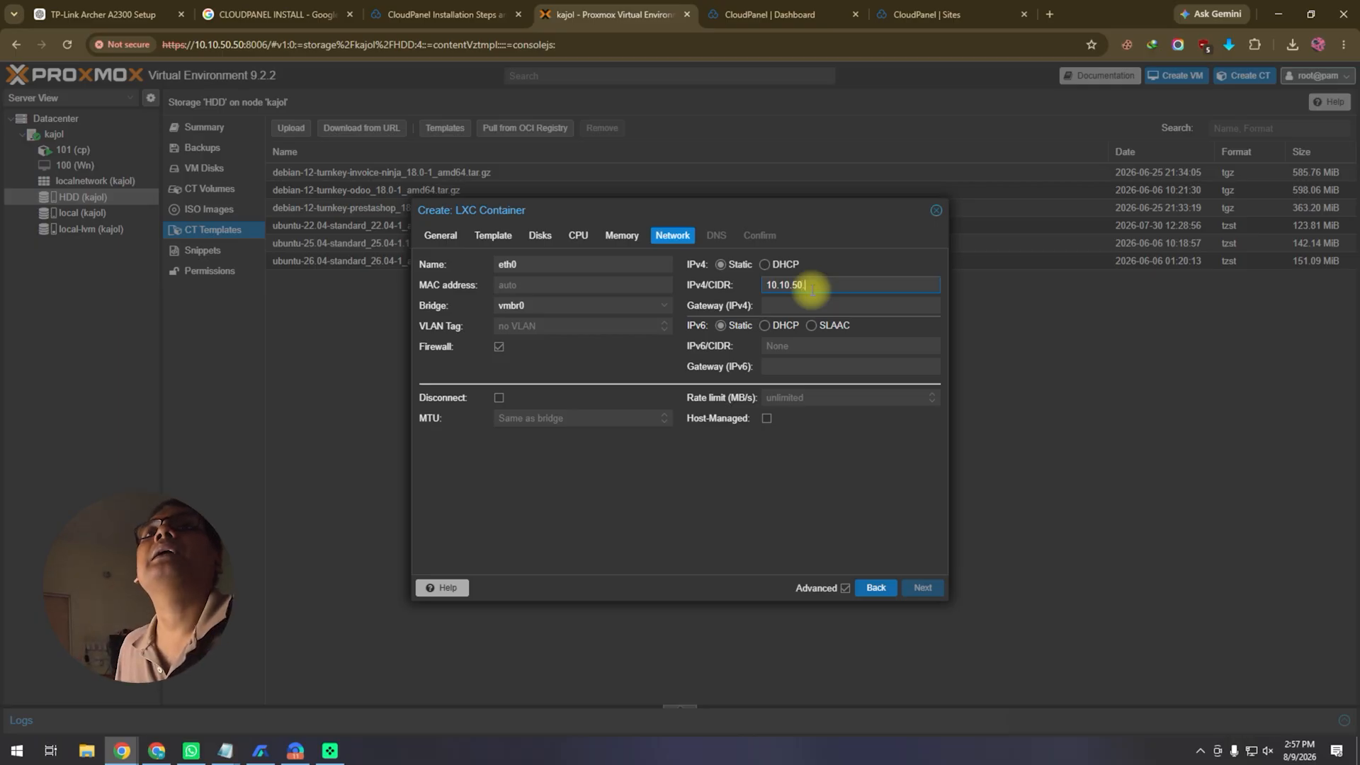
{"action": "type", "text": "1"}
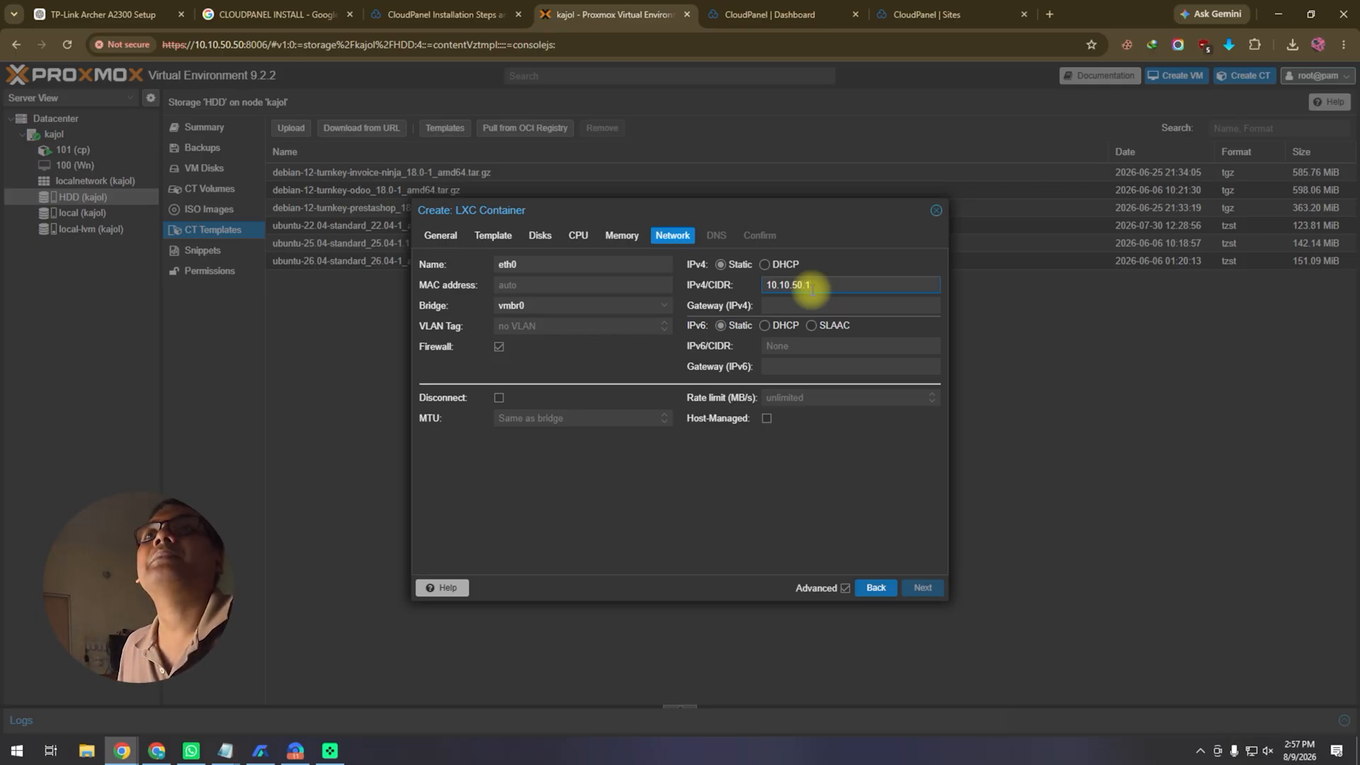
{"action": "type", "text": "50"}
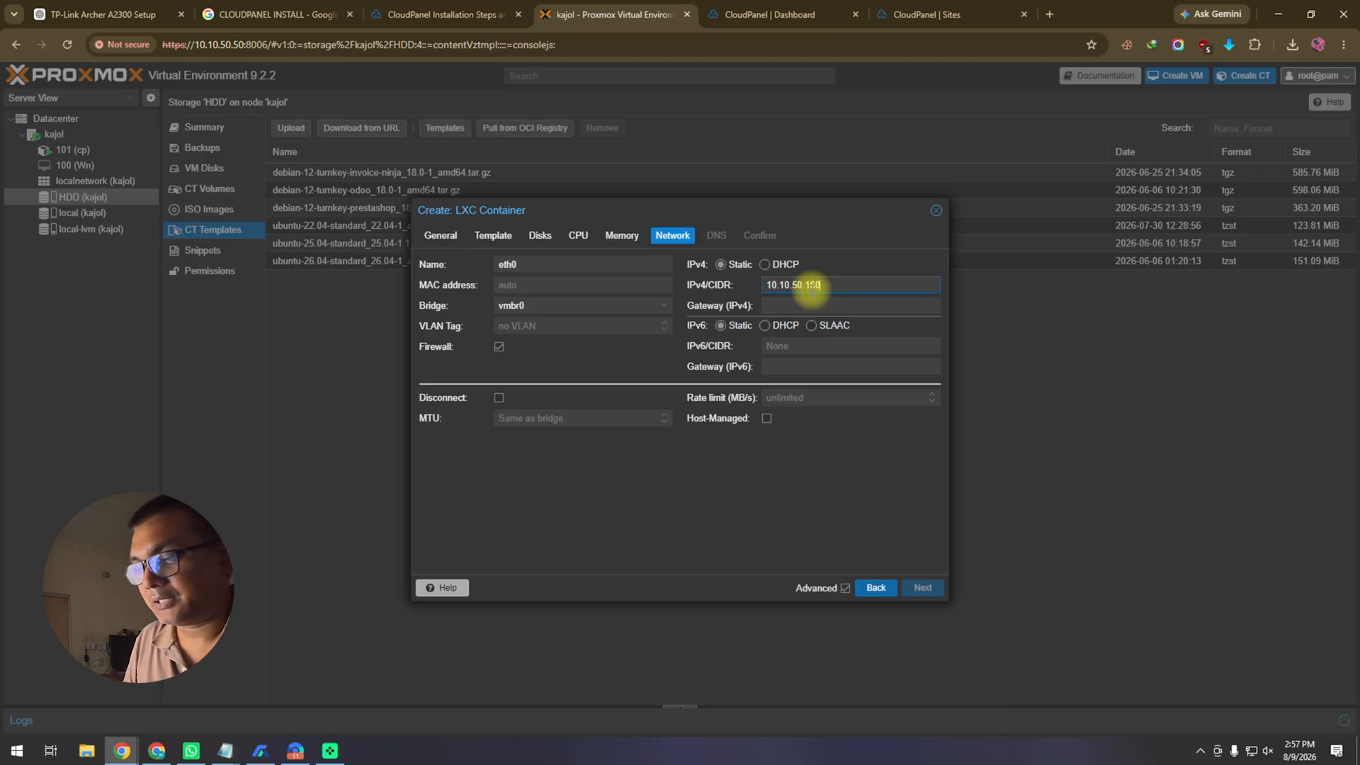
{"action": "type", "text": "/24"}
{"action": "left_click", "coordinate": [811, 287]}
{"action": "left_click_drag", "start_coordinate": [811, 287], "coordinate": [765, 286]}
{"action": "right_click", "coordinate": [796, 286]}
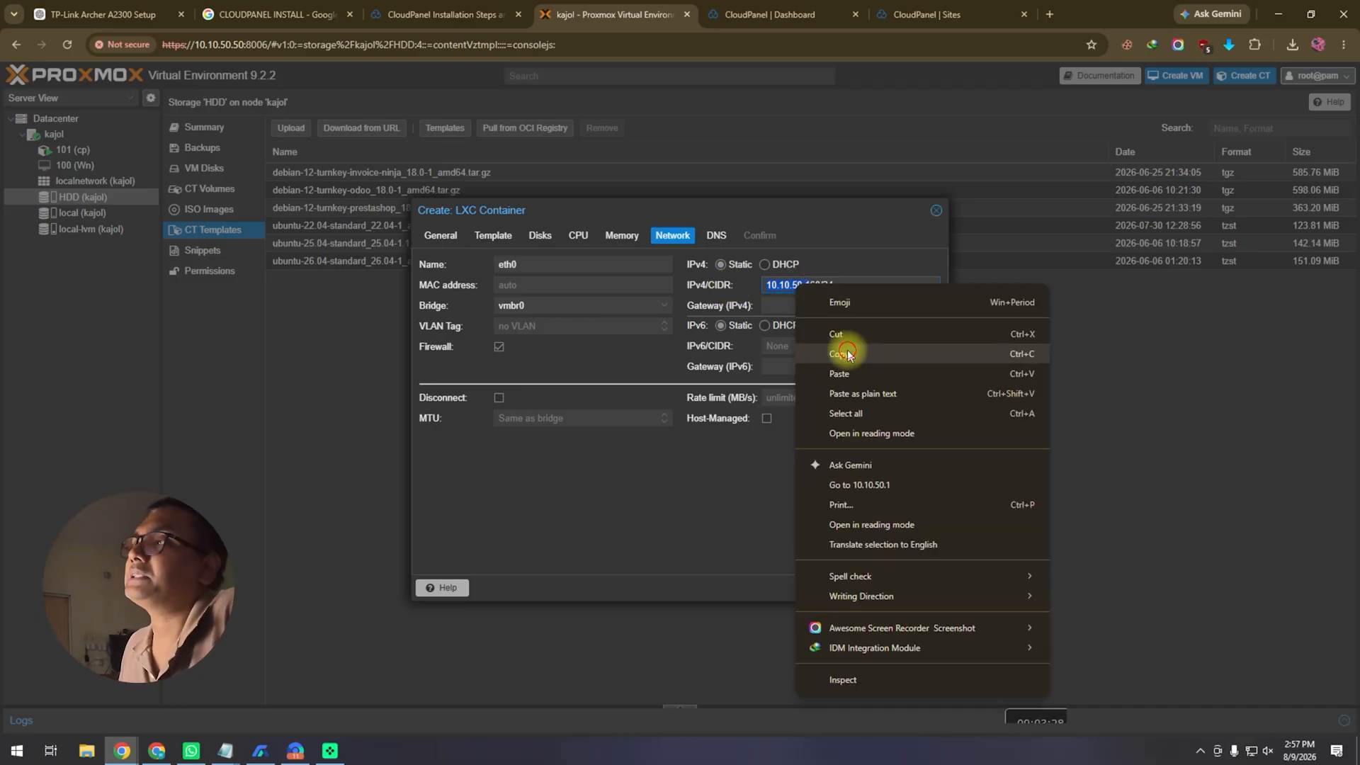
{"action": "left_click", "coordinate": [844, 354]}
{"action": "left_click", "coordinate": [820, 303]}
{"action": "right_click", "coordinate": [821, 303]}
{"action": "left_click", "coordinate": [879, 438]}
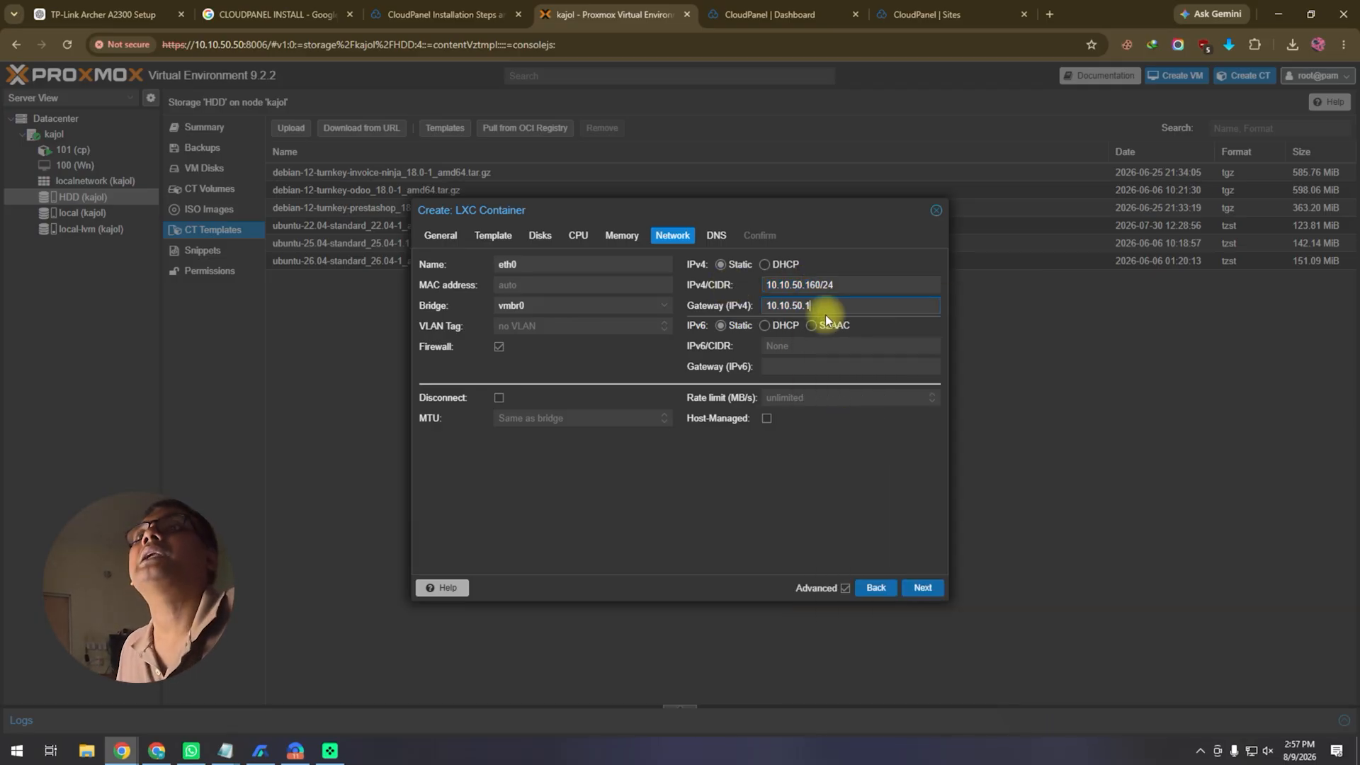
Step: Create the container with start-after-creation enabled, then go to container 101's console
{"action": "left_click", "coordinate": [914, 589]}
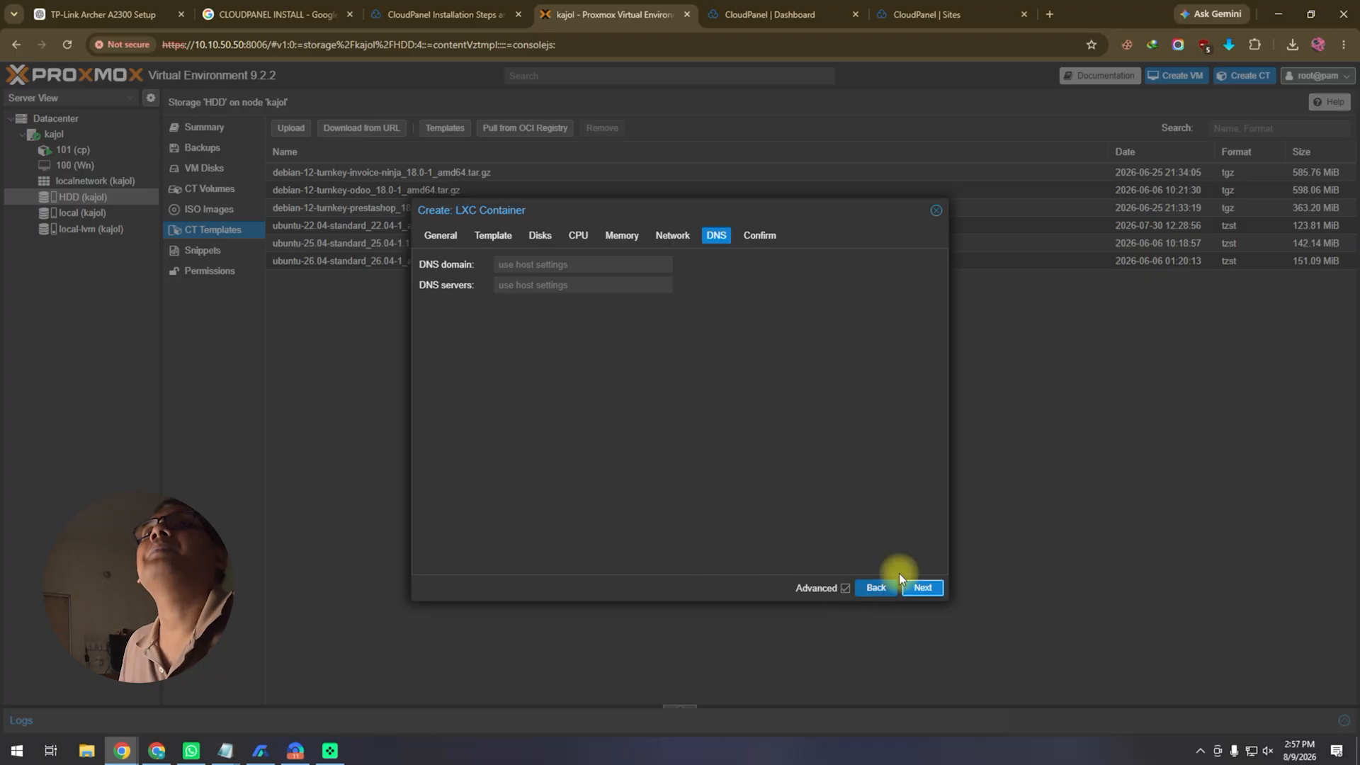
{"action": "left_click", "coordinate": [918, 587]}
{"action": "left_click", "coordinate": [472, 565]}
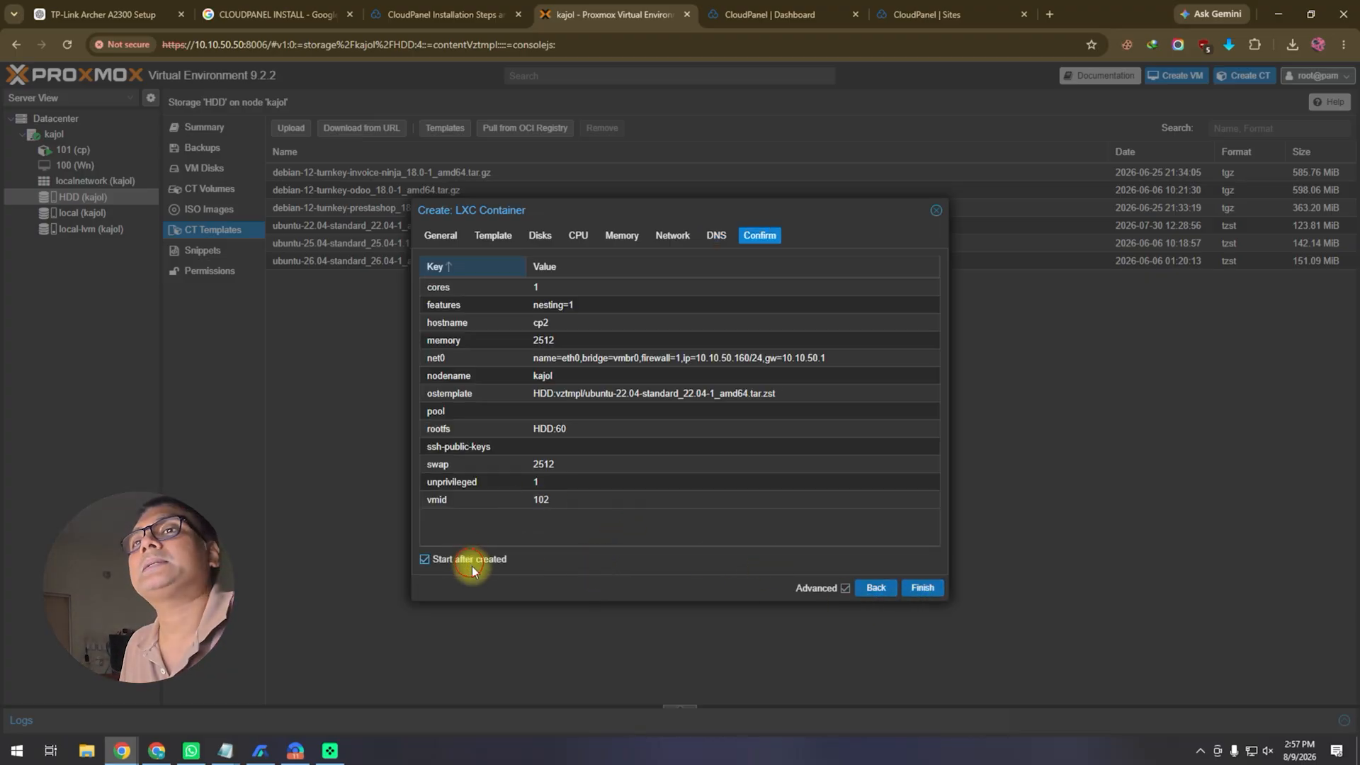
{"action": "left_click", "coordinate": [922, 588]}
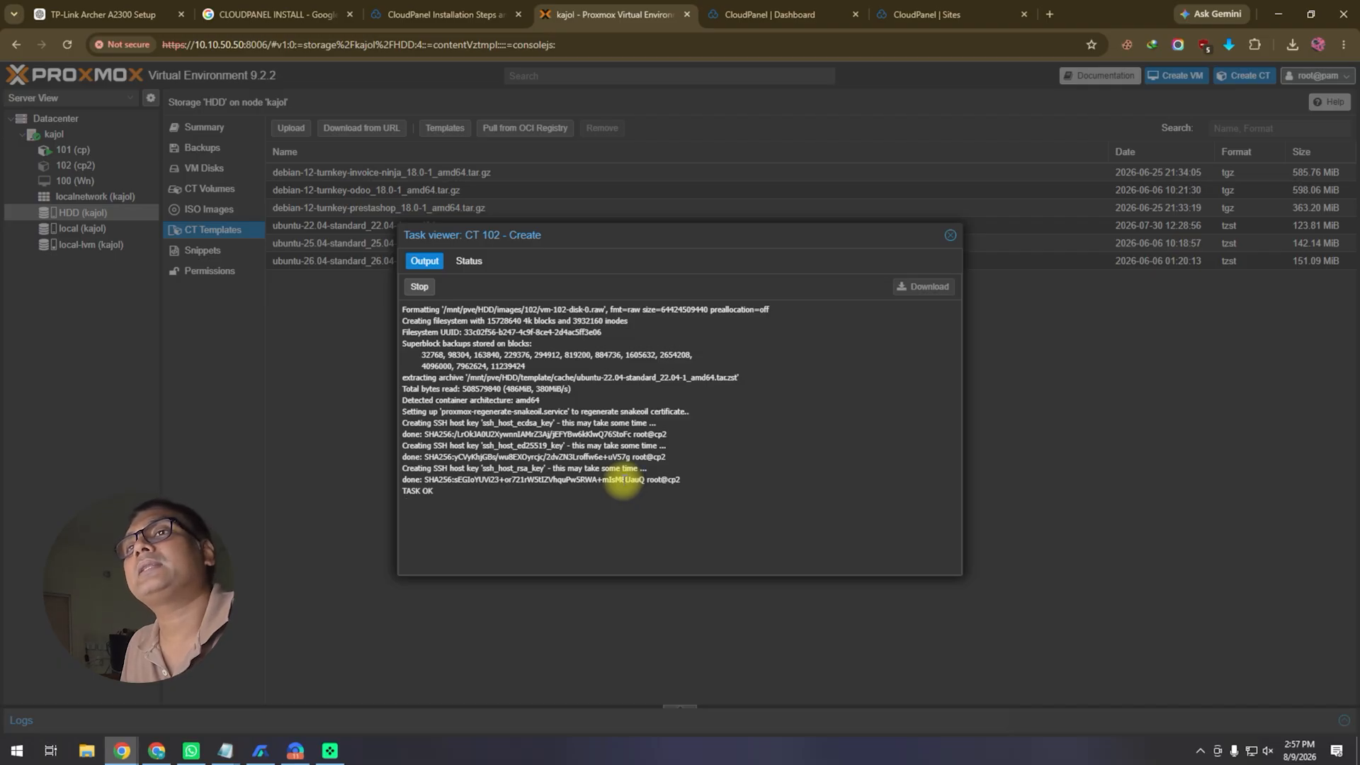
{"action": "left_click", "coordinate": [949, 238]}
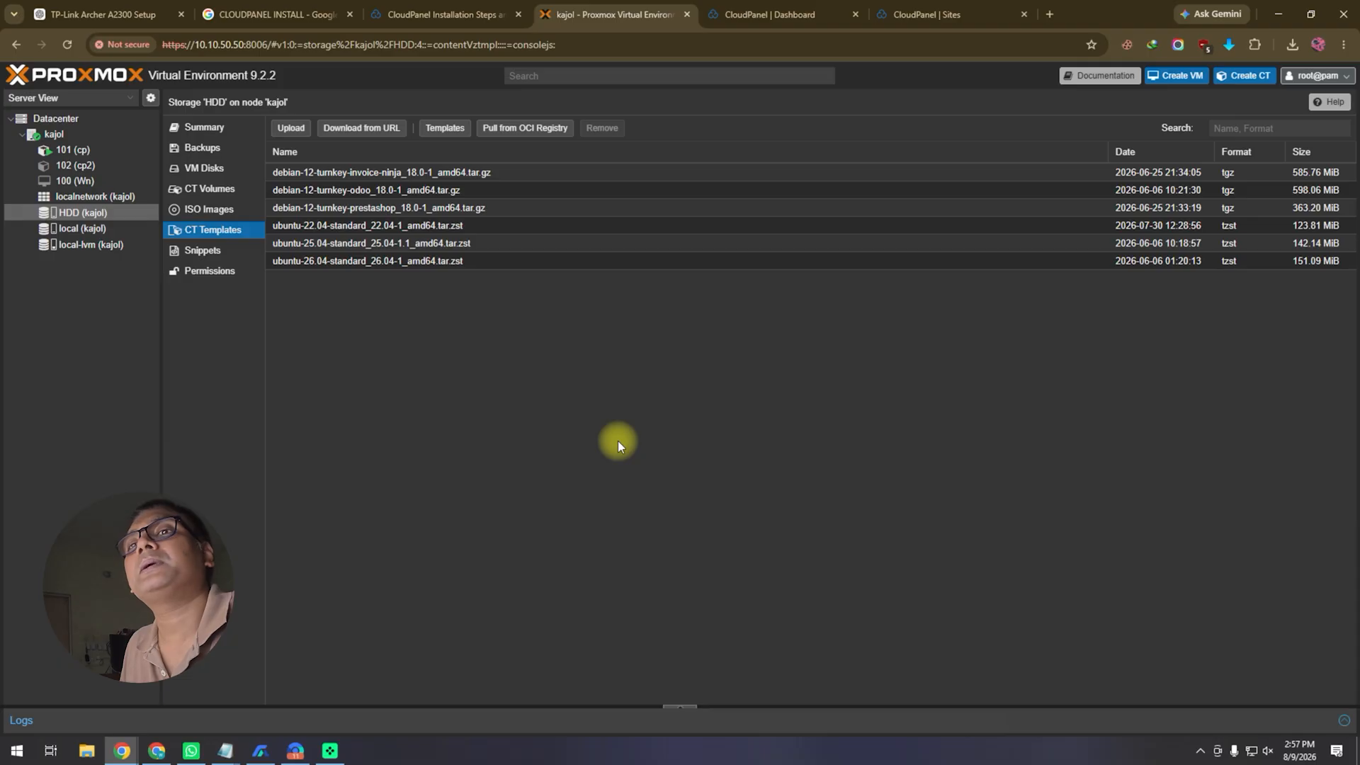
{"action": "left_click", "coordinate": [110, 150]}
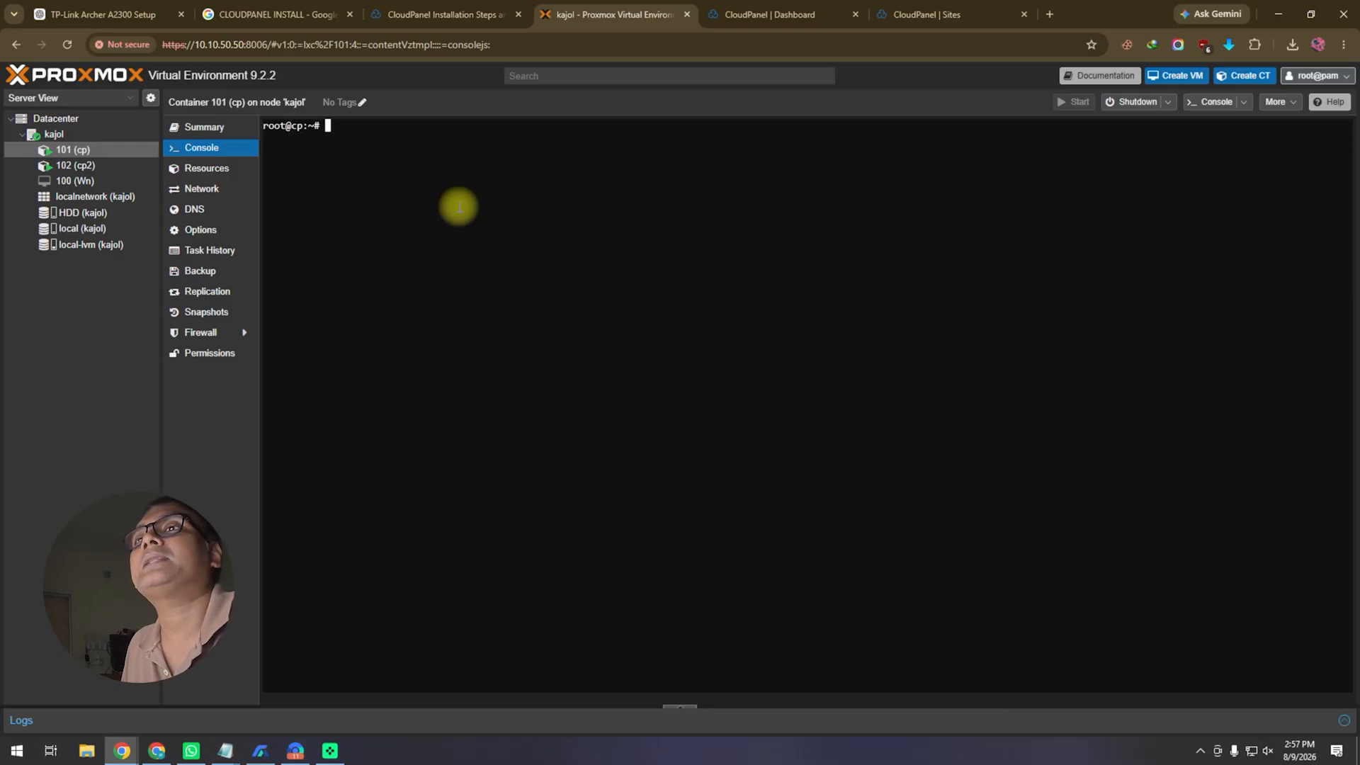
Step: Log in as root on cp2's console, then switch to the CloudPanel install search results
{"action": "left_click", "coordinate": [510, 163]}
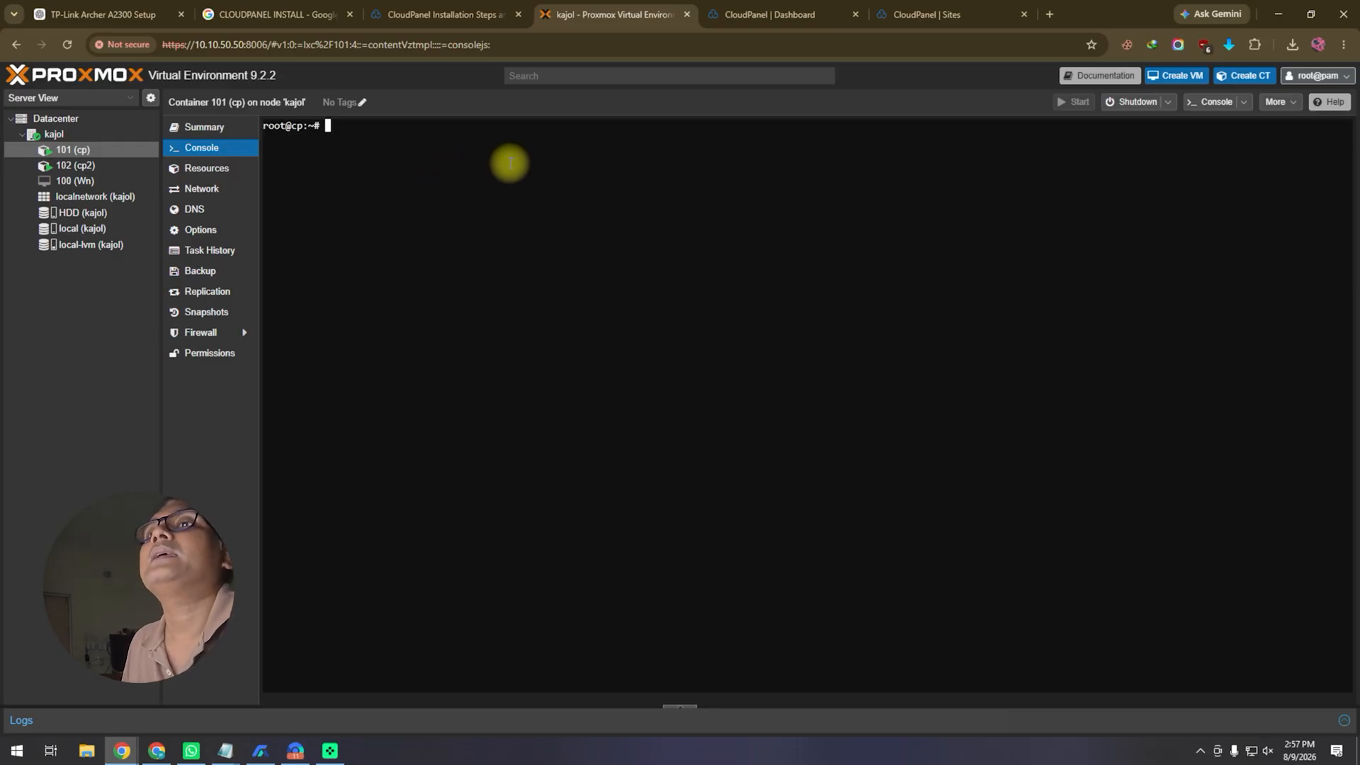
{"action": "type", "text": "root"}
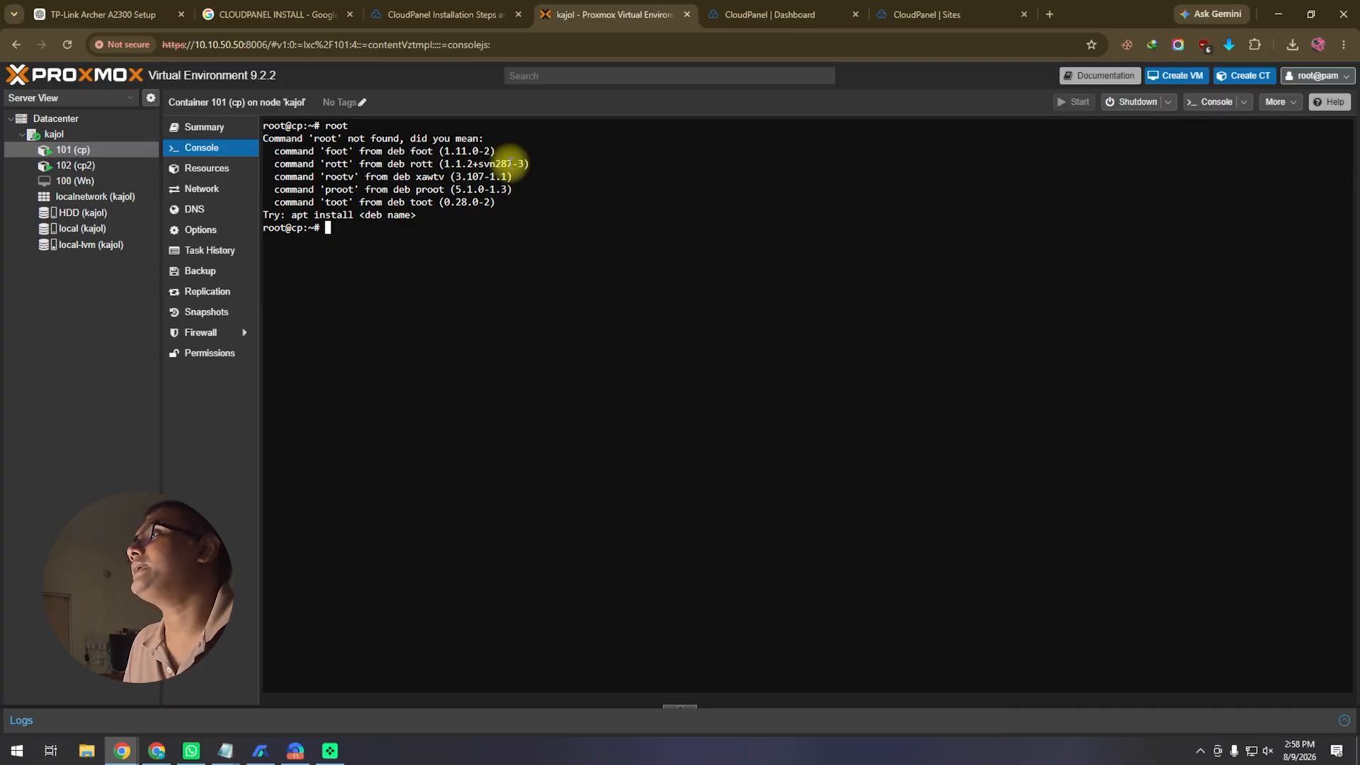
{"action": "left_click", "coordinate": [76, 165]}
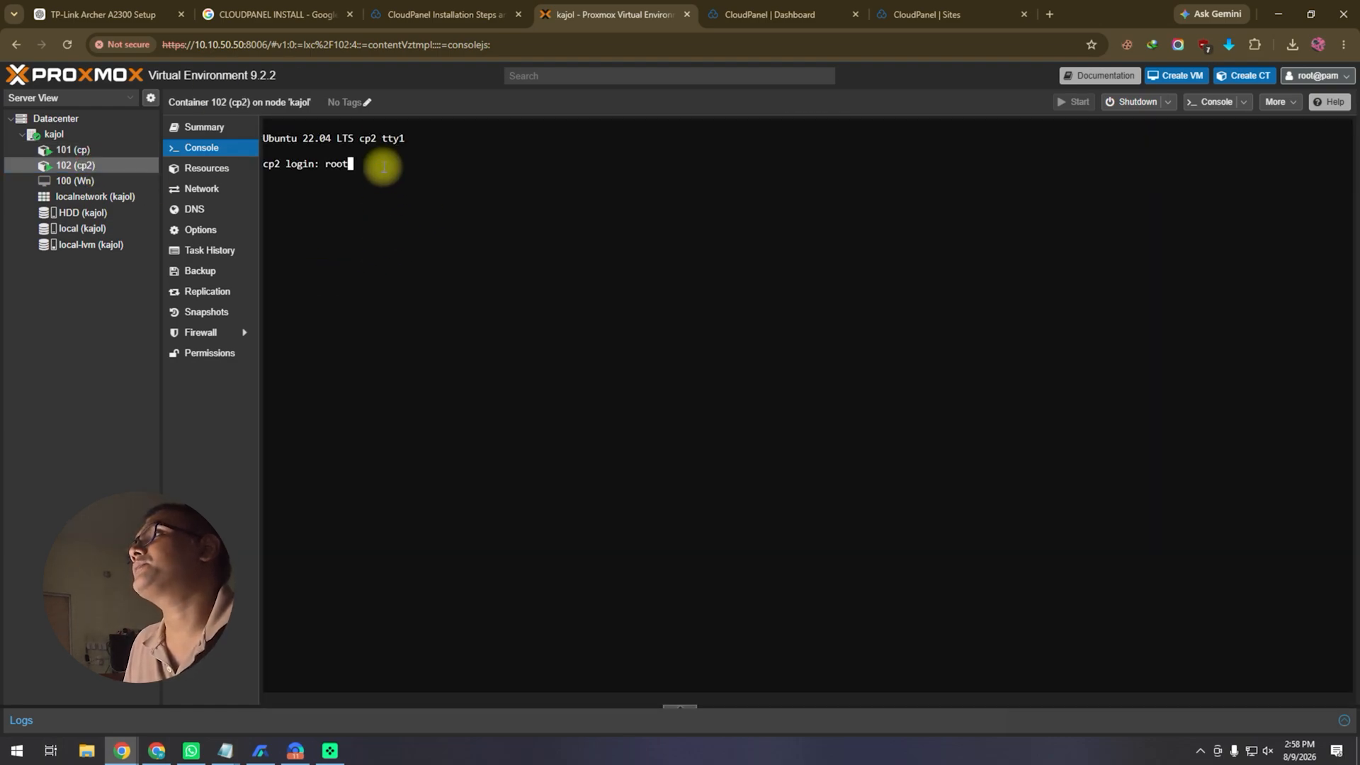
{"action": "key", "text": "Return"}
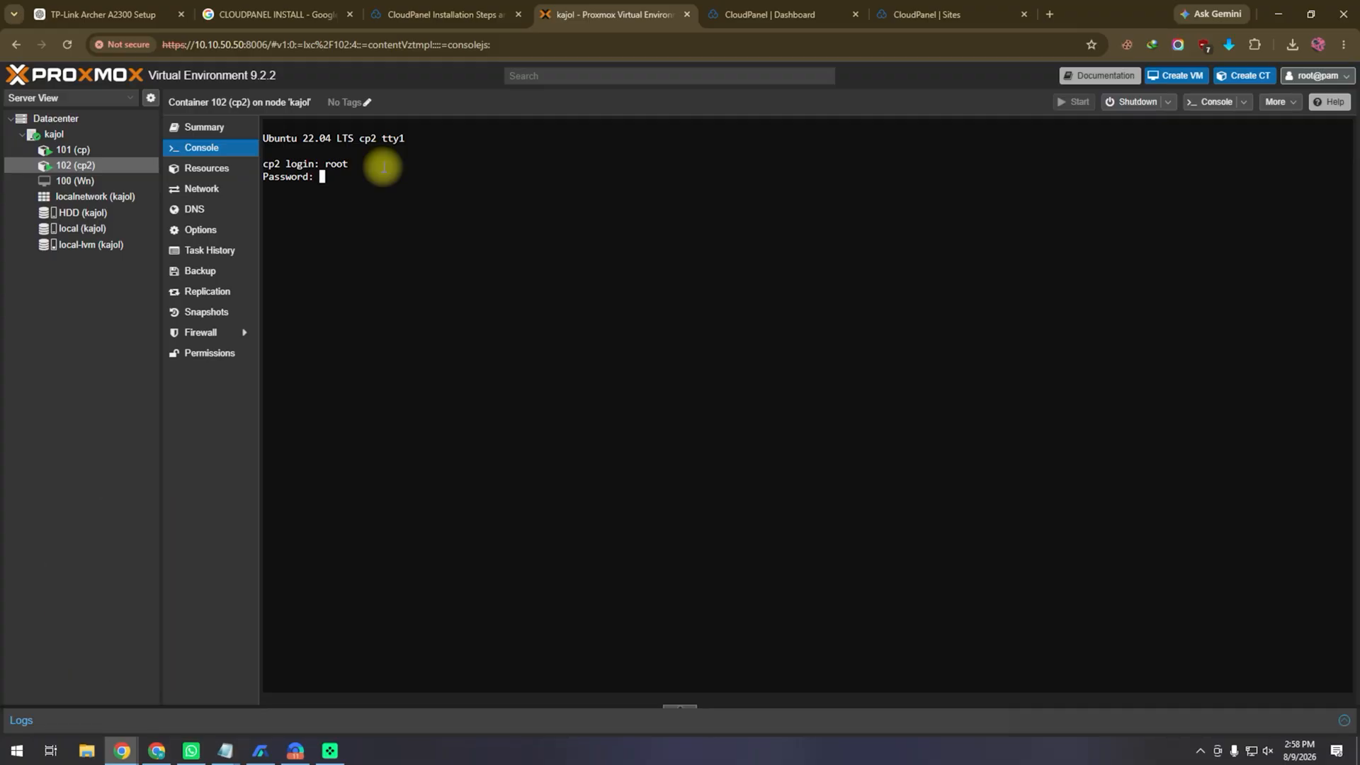
{"action": "key", "text": "Return"}
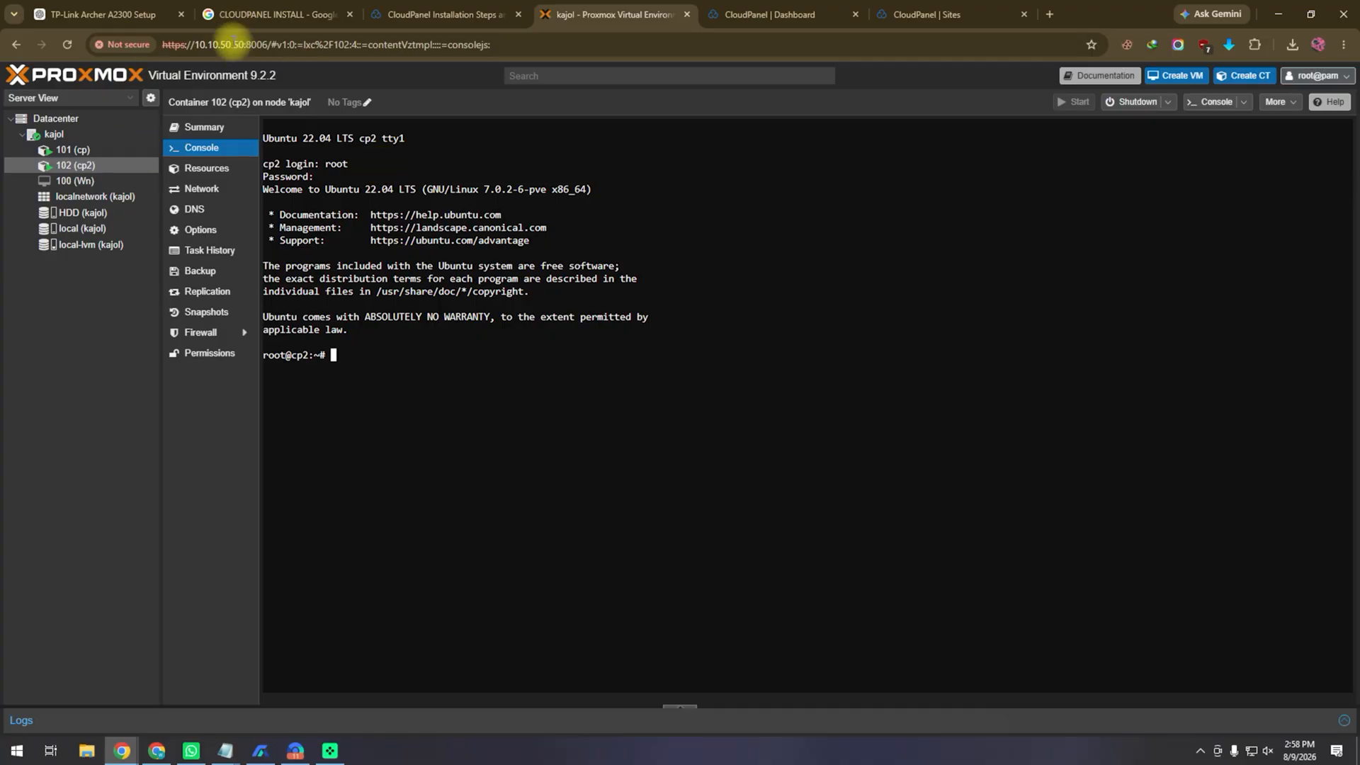
{"action": "left_click", "coordinate": [270, 17]}
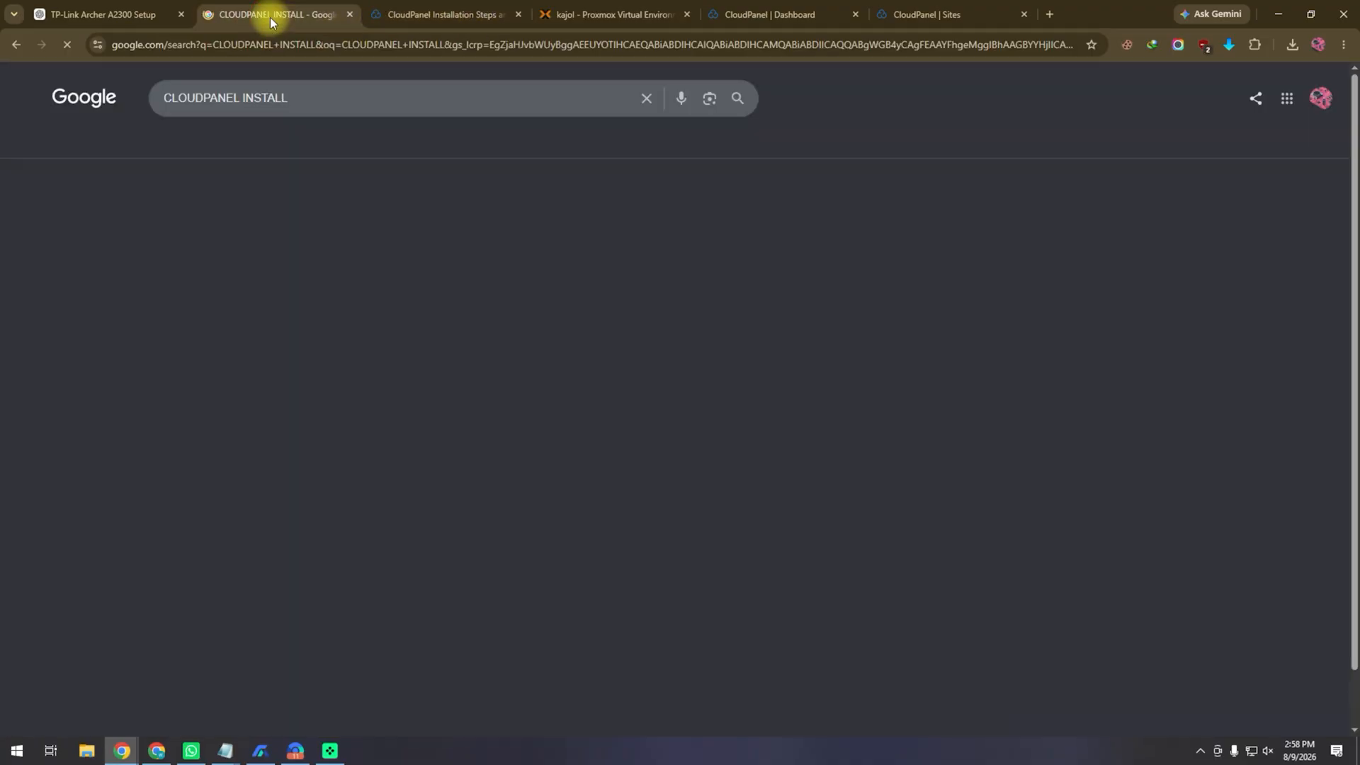
{"action": "left_click", "coordinate": [411, 16]}
{"action": "scroll", "coordinate": [499, 382], "scroll_direction": "down", "scroll_amount": 15}
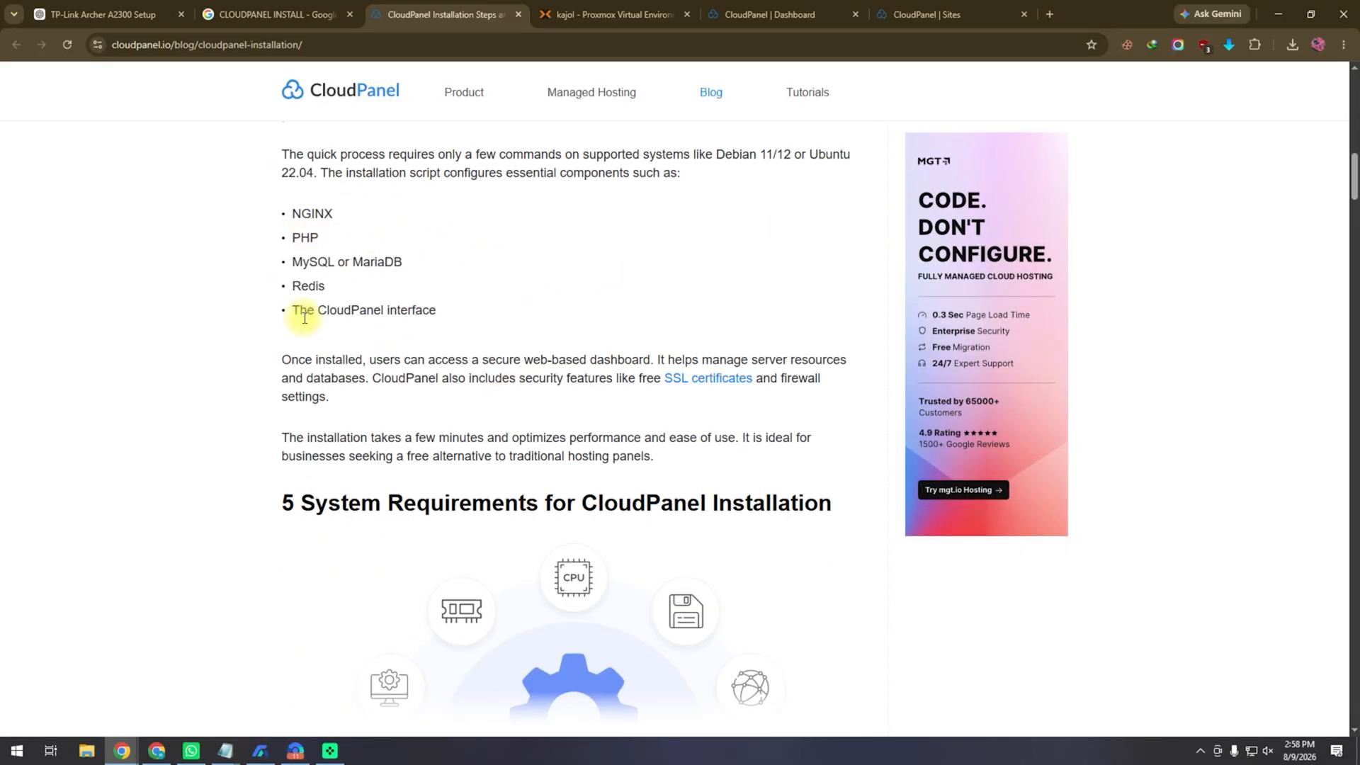
{"action": "scroll", "coordinate": [487, 309], "scroll_direction": "down", "scroll_amount": 1}
{"action": "scroll", "coordinate": [486, 309], "scroll_direction": "down", "scroll_amount": 6}
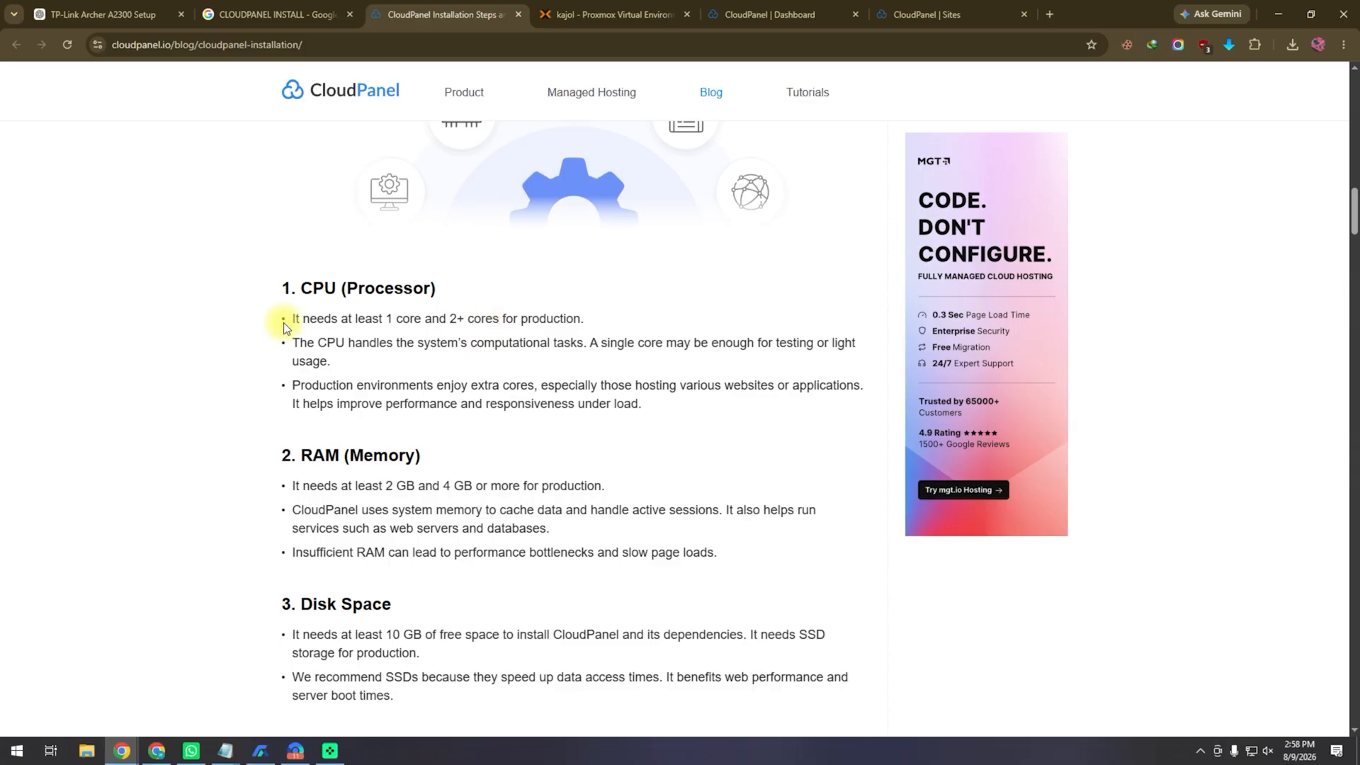
{"action": "scroll", "coordinate": [364, 343], "scroll_direction": "down", "scroll_amount": 3}
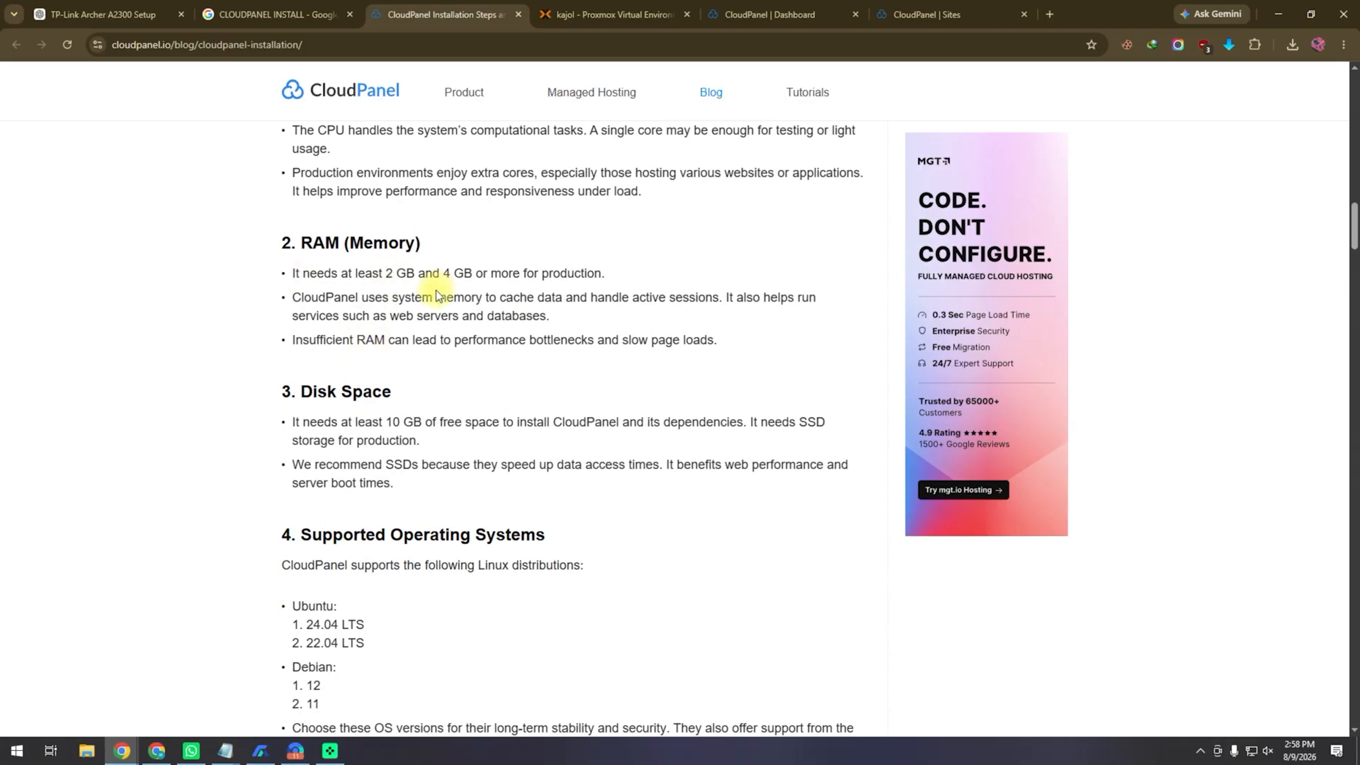
{"action": "scroll", "coordinate": [538, 425], "scroll_direction": "down", "scroll_amount": 3}
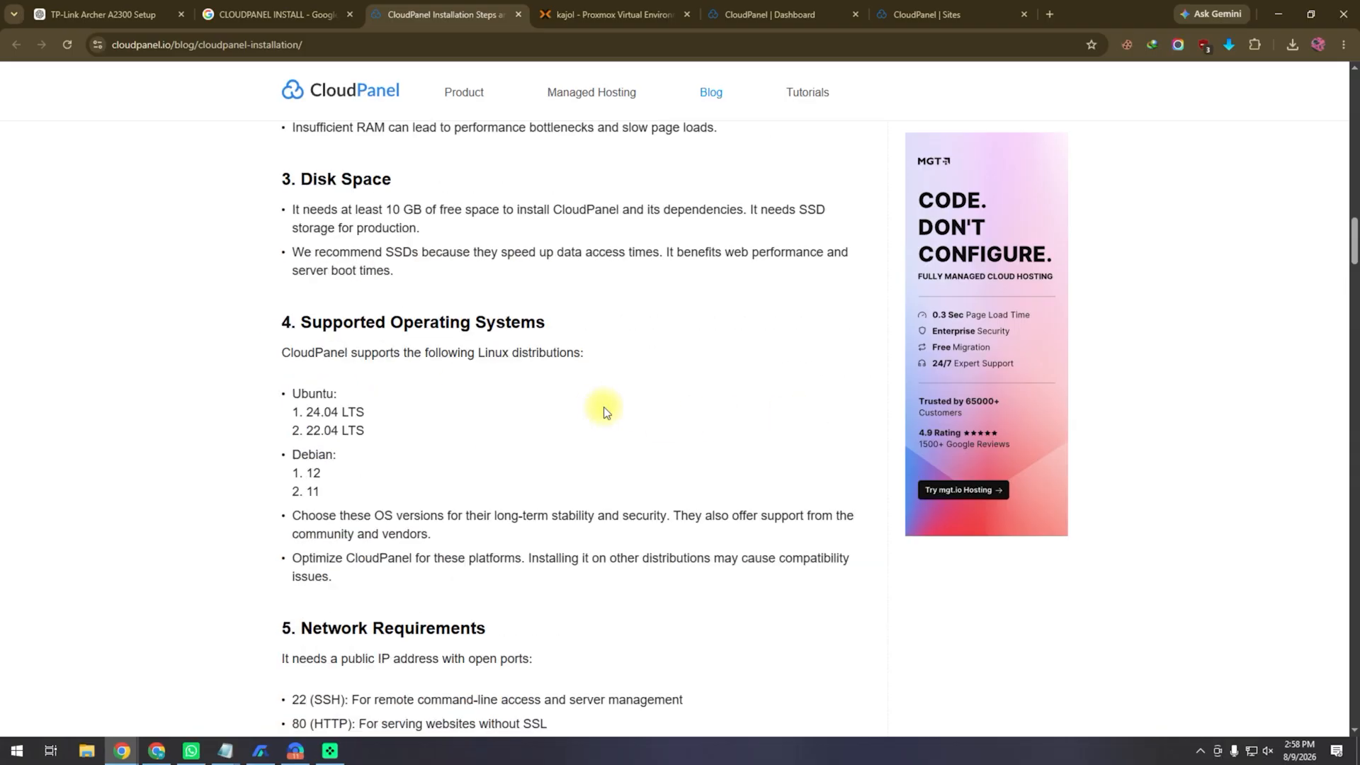
{"action": "left_click_drag", "start_coordinate": [366, 430], "coordinate": [288, 433]}
{"action": "scroll", "coordinate": [533, 410], "scroll_direction": "down", "scroll_amount": 4}
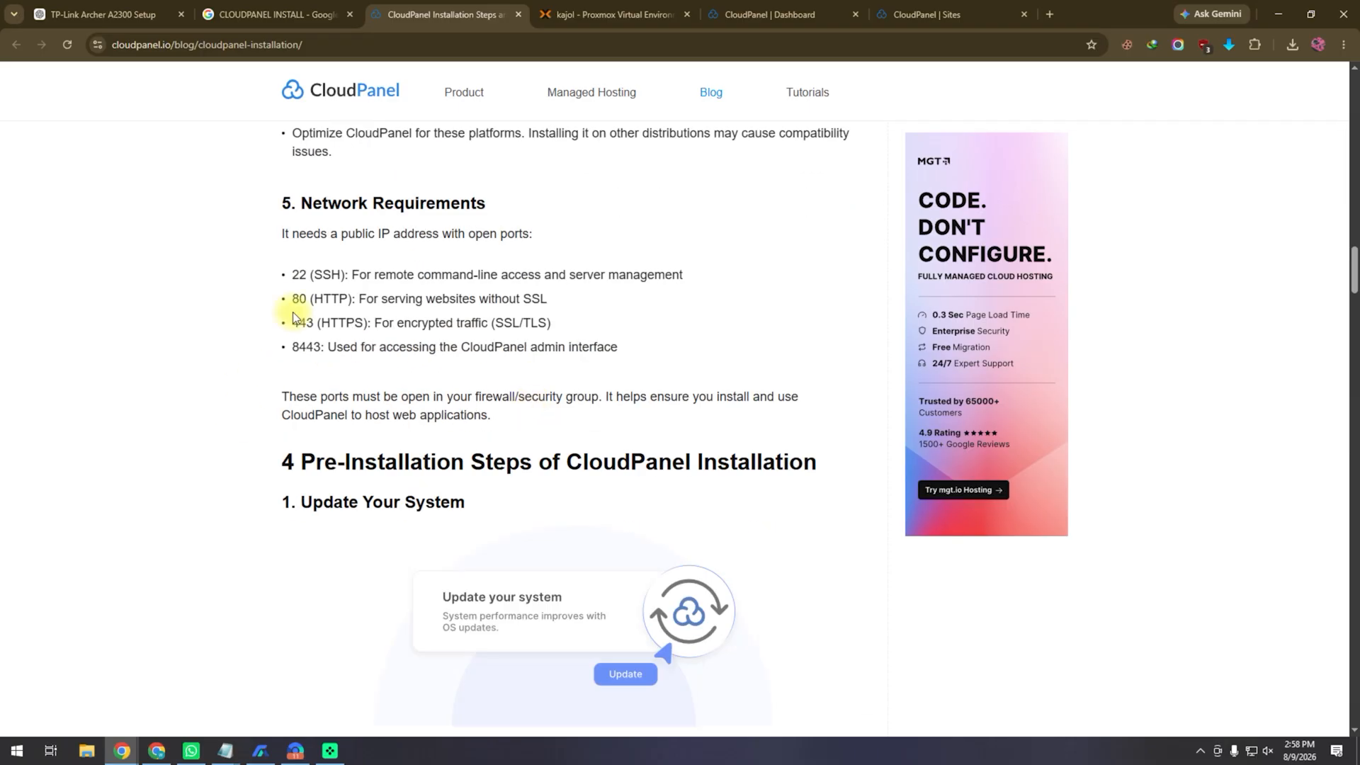
{"action": "scroll", "coordinate": [606, 440], "scroll_direction": "down", "scroll_amount": 7}
{"action": "scroll", "coordinate": [606, 401], "scroll_direction": "down", "scroll_amount": 6}
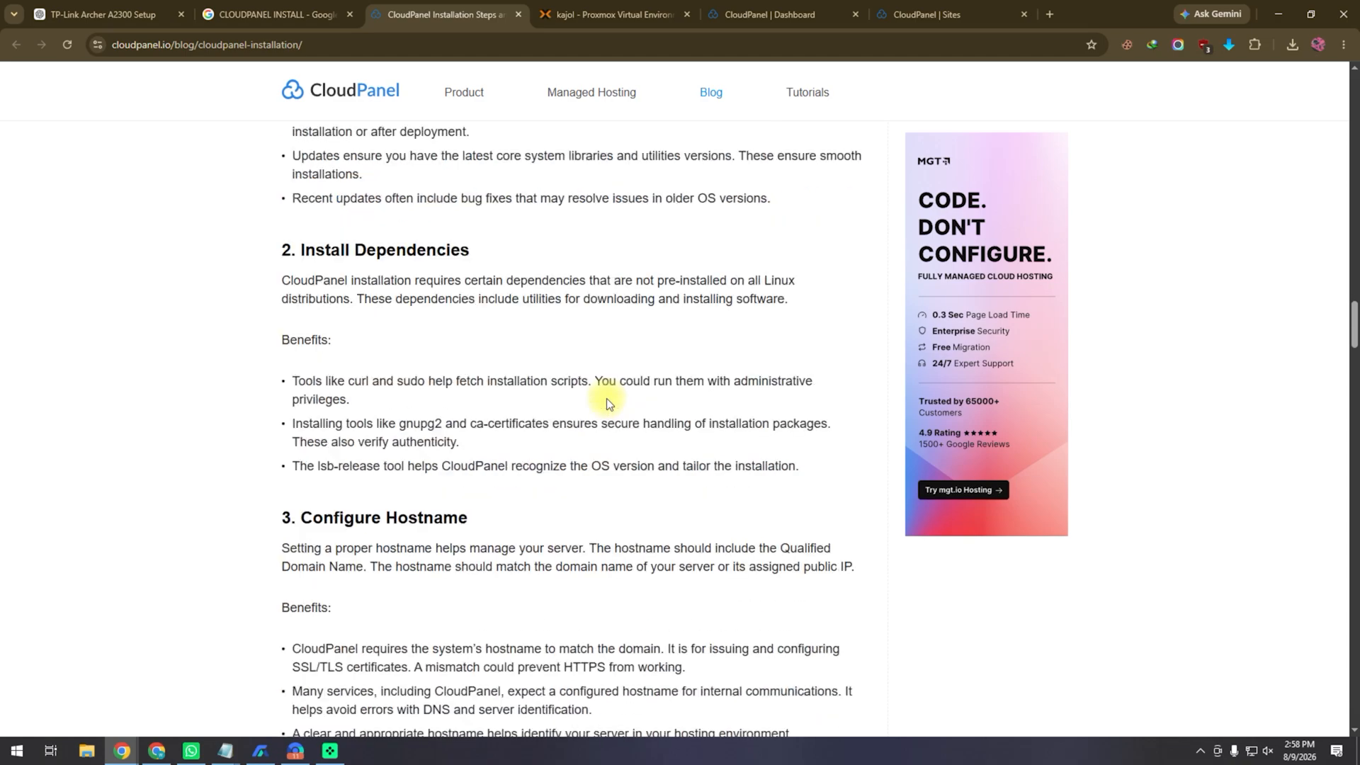
{"action": "scroll", "coordinate": [594, 401], "scroll_direction": "down", "scroll_amount": 15}
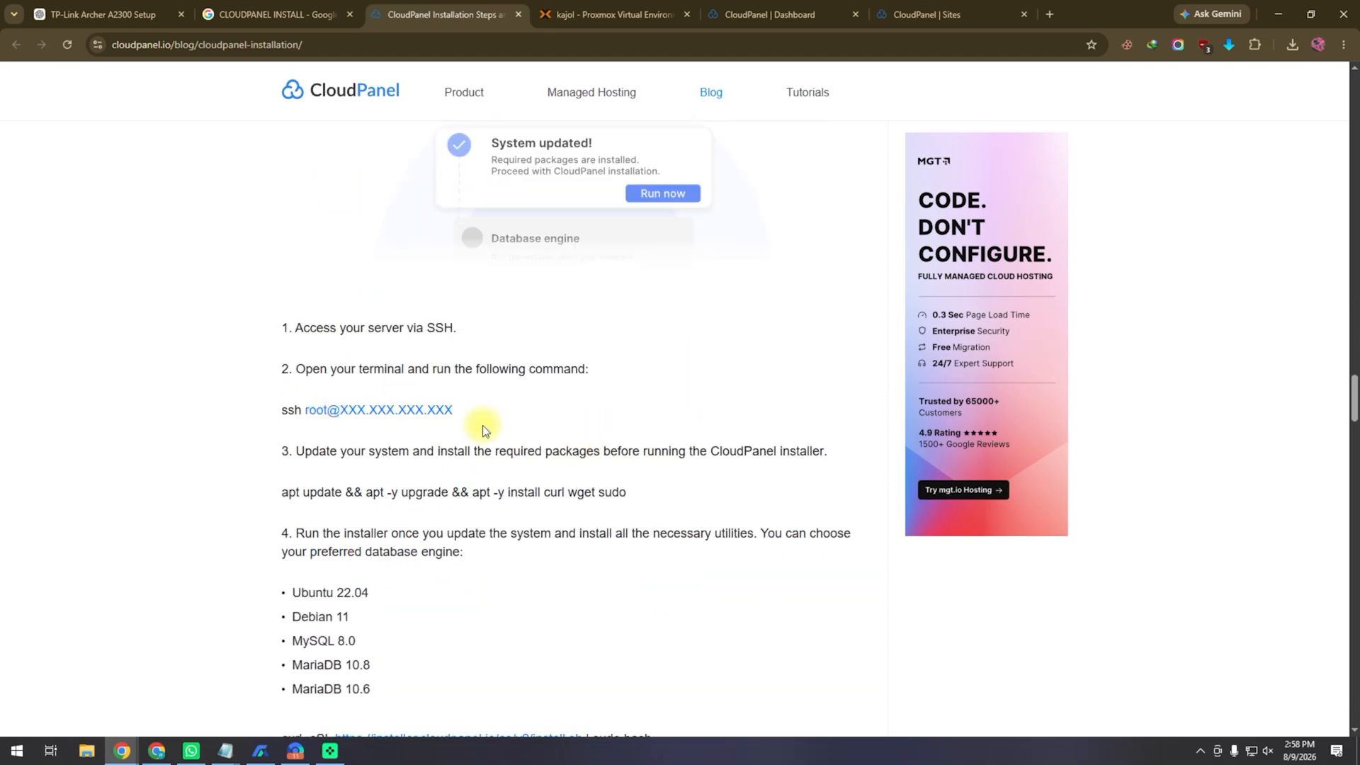
{"action": "scroll", "coordinate": [471, 395], "scroll_direction": "up", "scroll_amount": 4}
{"action": "scroll", "coordinate": [472, 402], "scroll_direction": "up", "scroll_amount": 3}
{"action": "scroll", "coordinate": [470, 400], "scroll_direction": "down", "scroll_amount": 12}
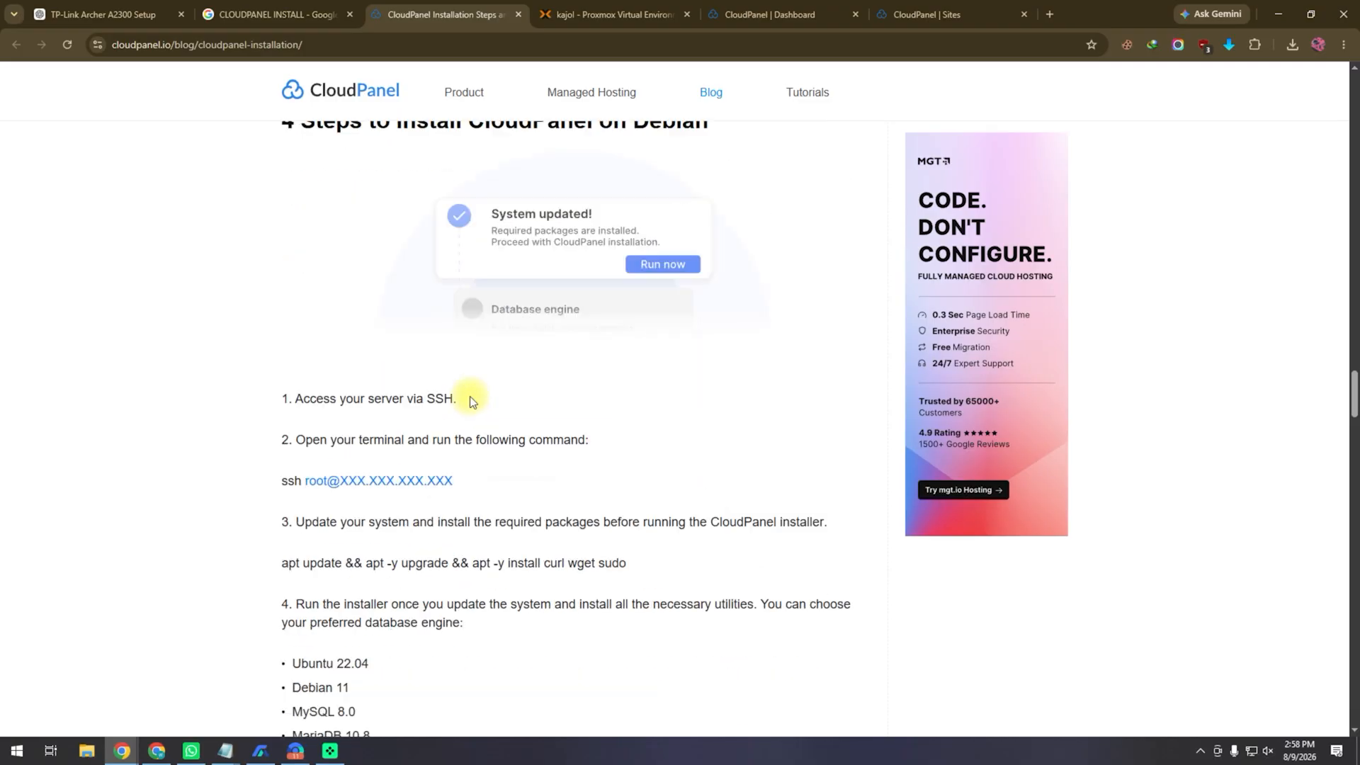
{"action": "scroll", "coordinate": [564, 425], "scroll_direction": "up", "scroll_amount": 6}
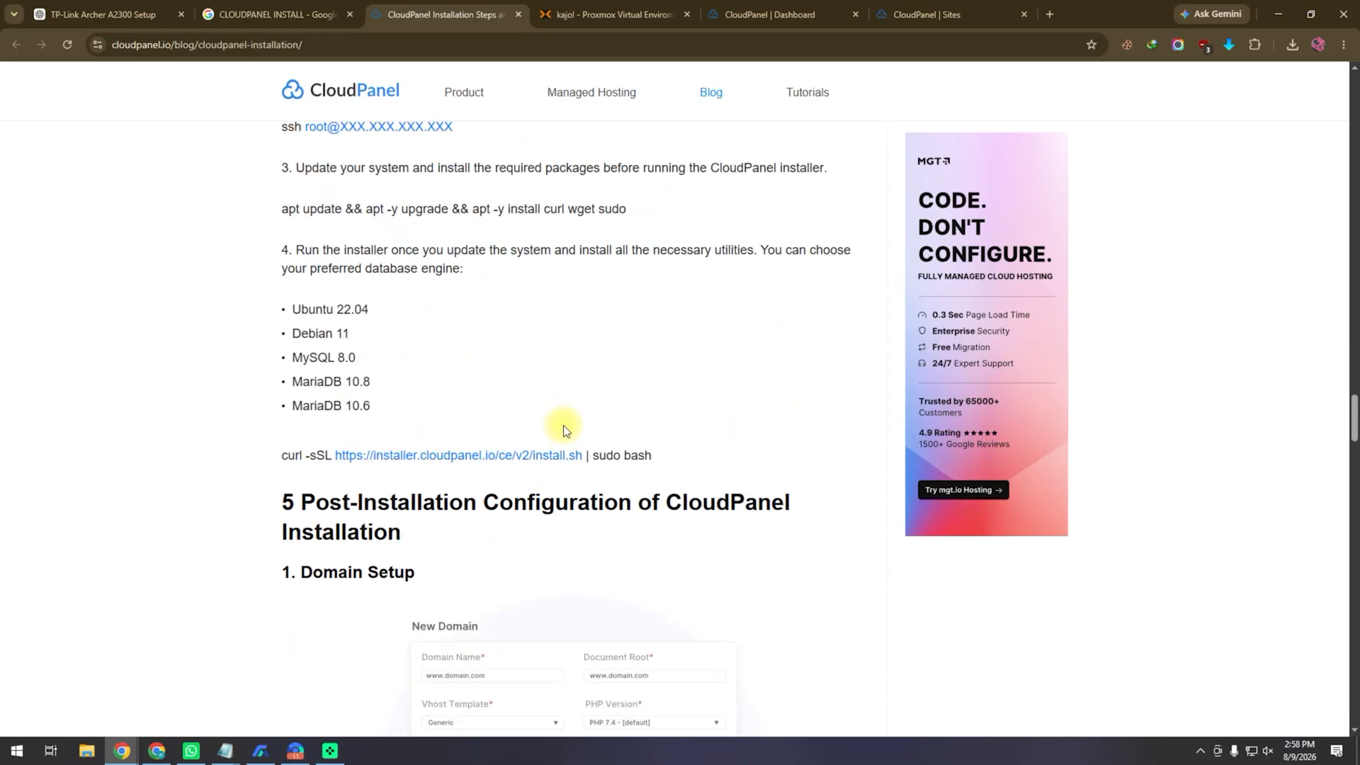
{"action": "scroll", "coordinate": [564, 425], "scroll_direction": "up", "scroll_amount": 14}
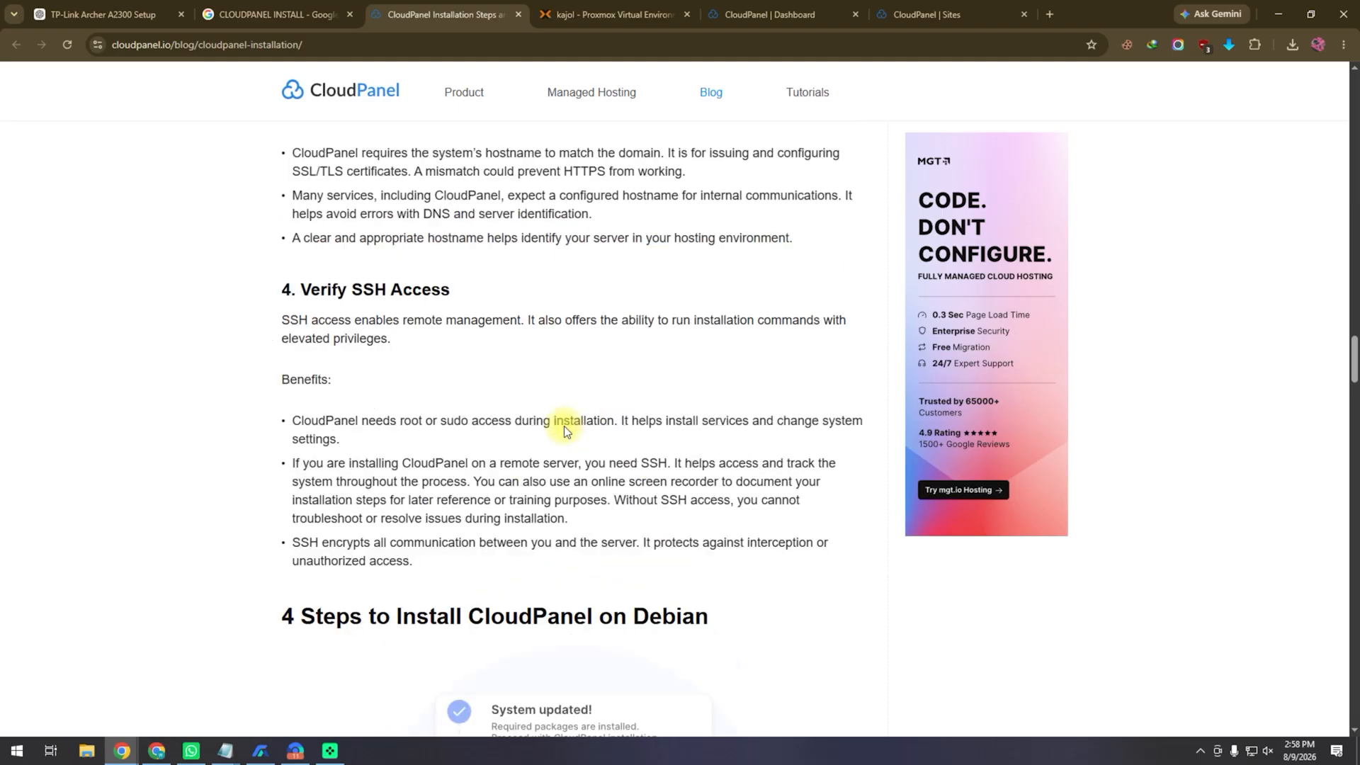
{"action": "scroll", "coordinate": [564, 426], "scroll_direction": "up", "scroll_amount": 12}
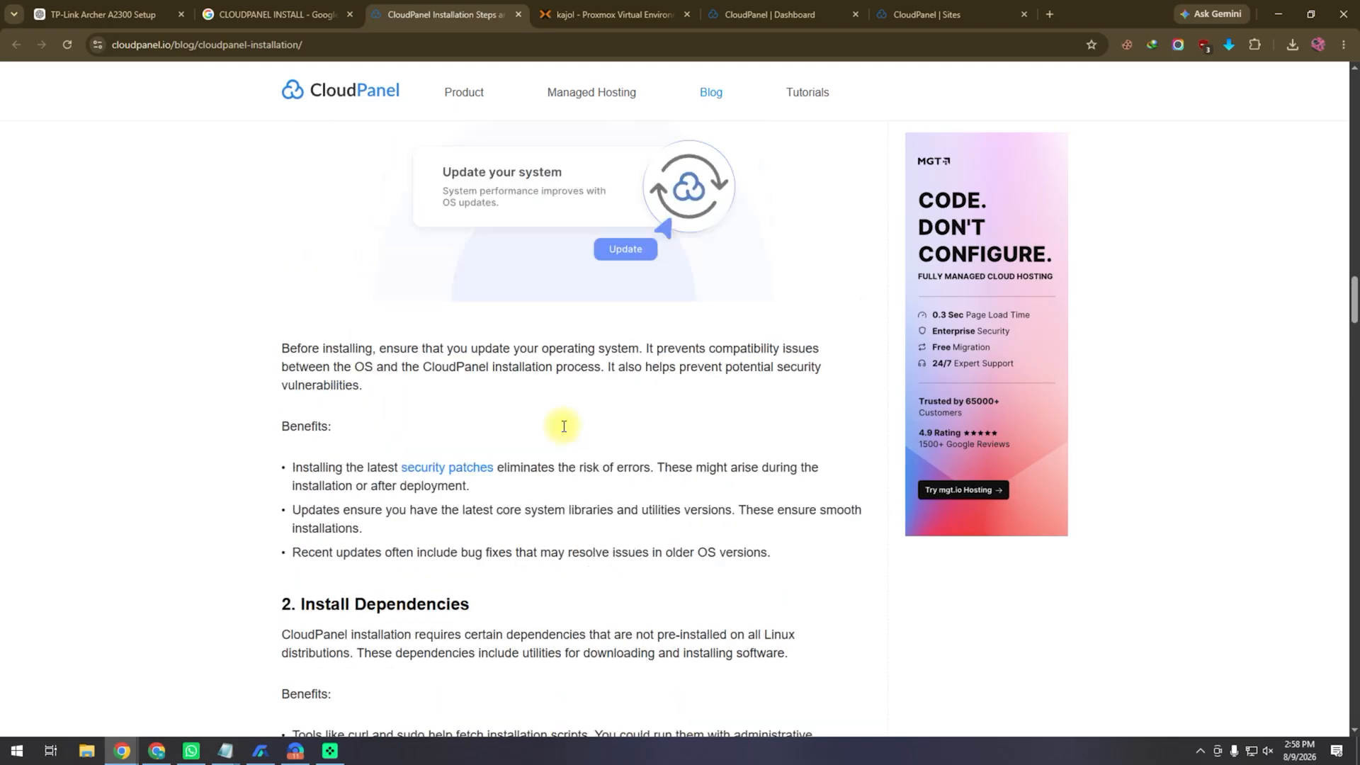
{"action": "left_click", "coordinate": [939, 13]}
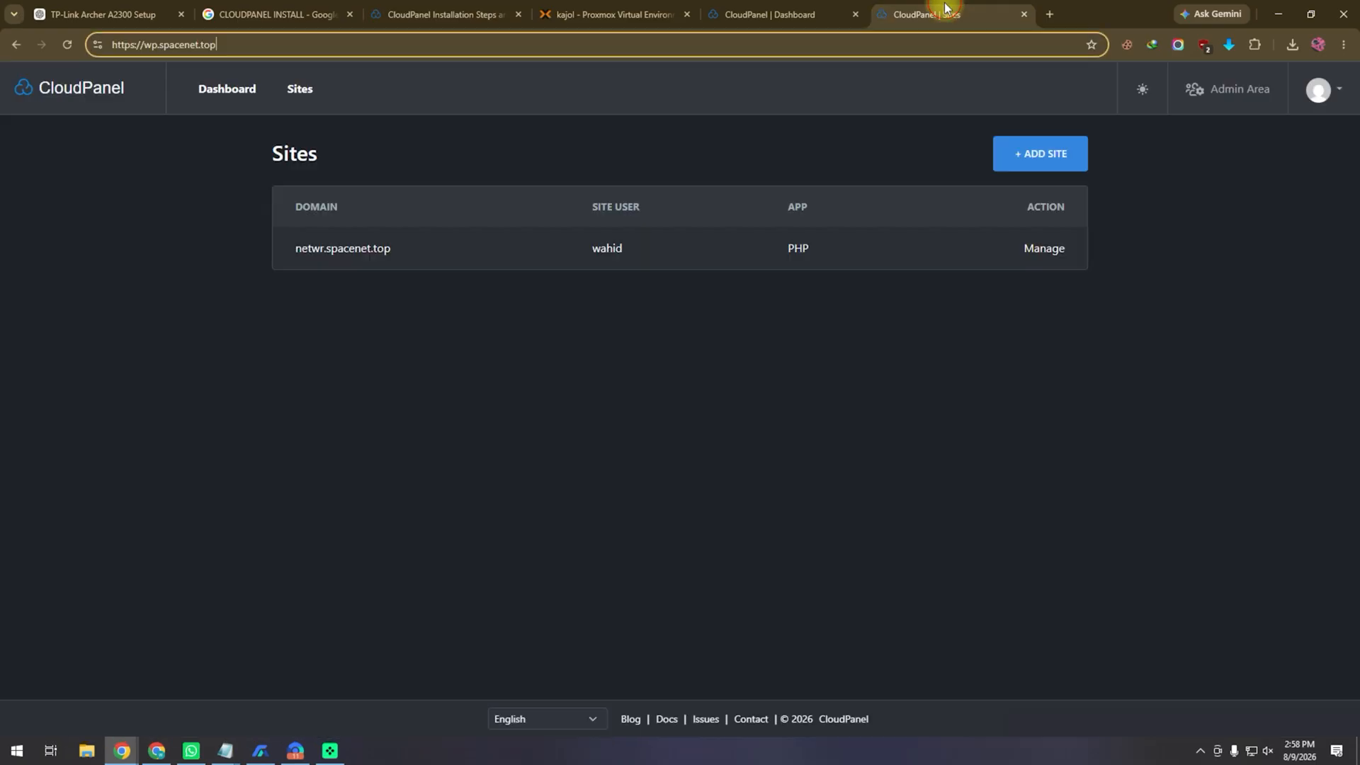
{"action": "left_click", "coordinate": [748, 15]}
{"action": "left_click", "coordinate": [612, 9]}
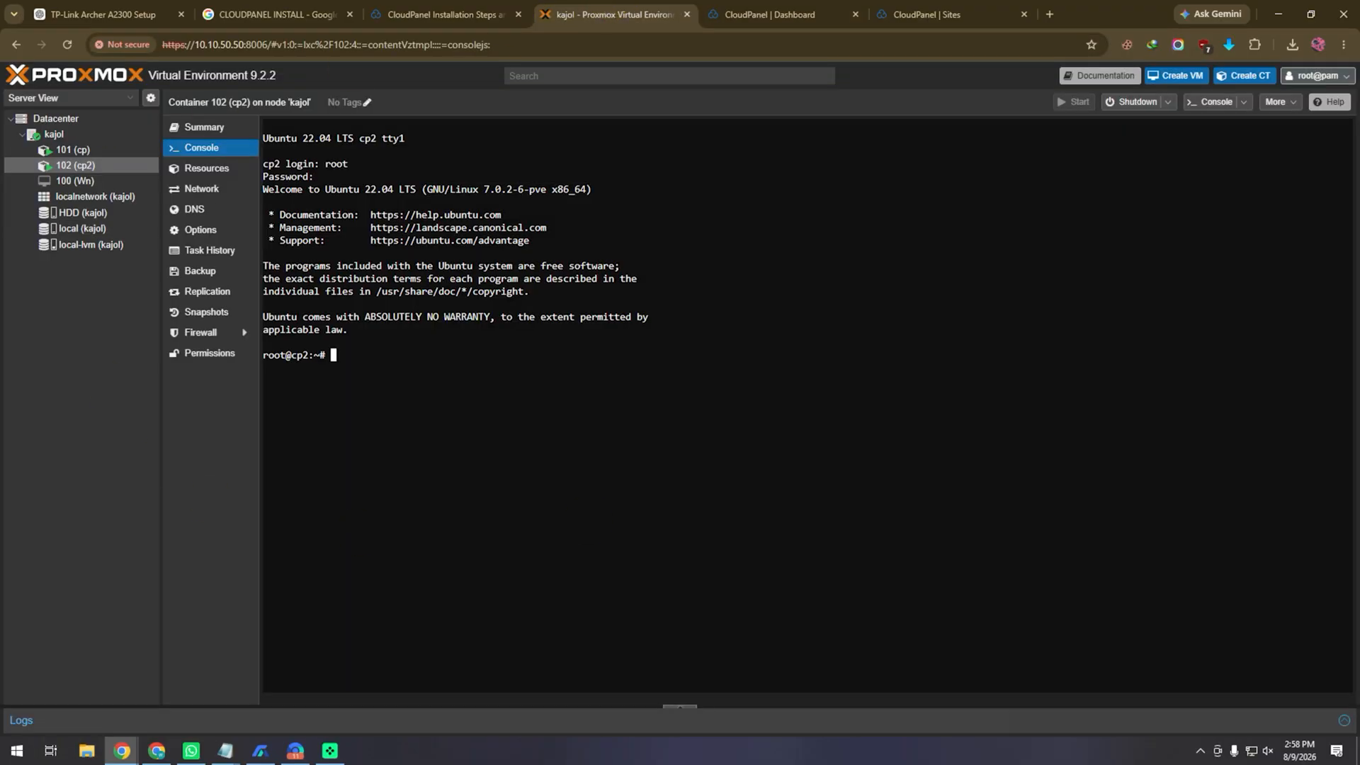
{"action": "left_click", "coordinate": [1181, 15]}
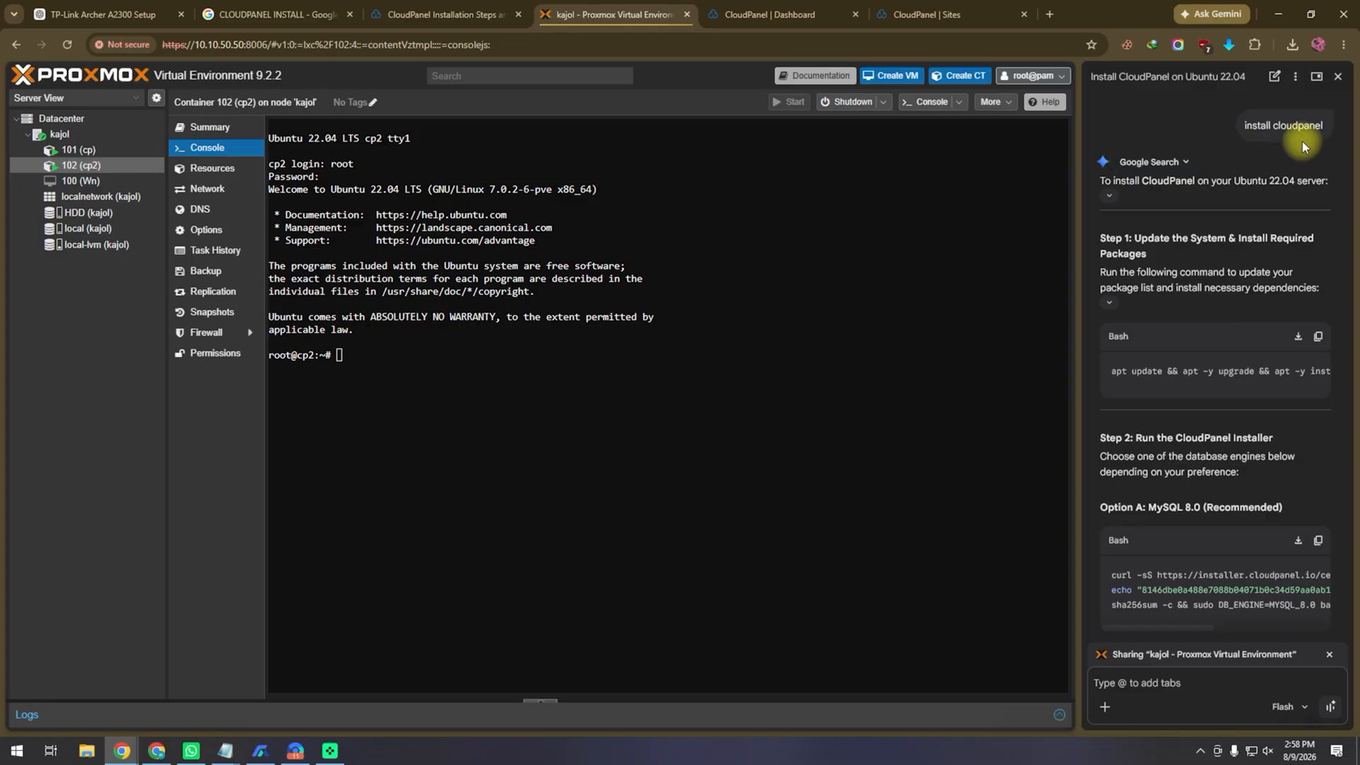
Step: Copy the earlier 'install cloudpanel' question into Gemini's message box
{"action": "left_click_drag", "start_coordinate": [1327, 127], "coordinate": [1244, 127]}
{"action": "key", "text": "ctrl+c"}
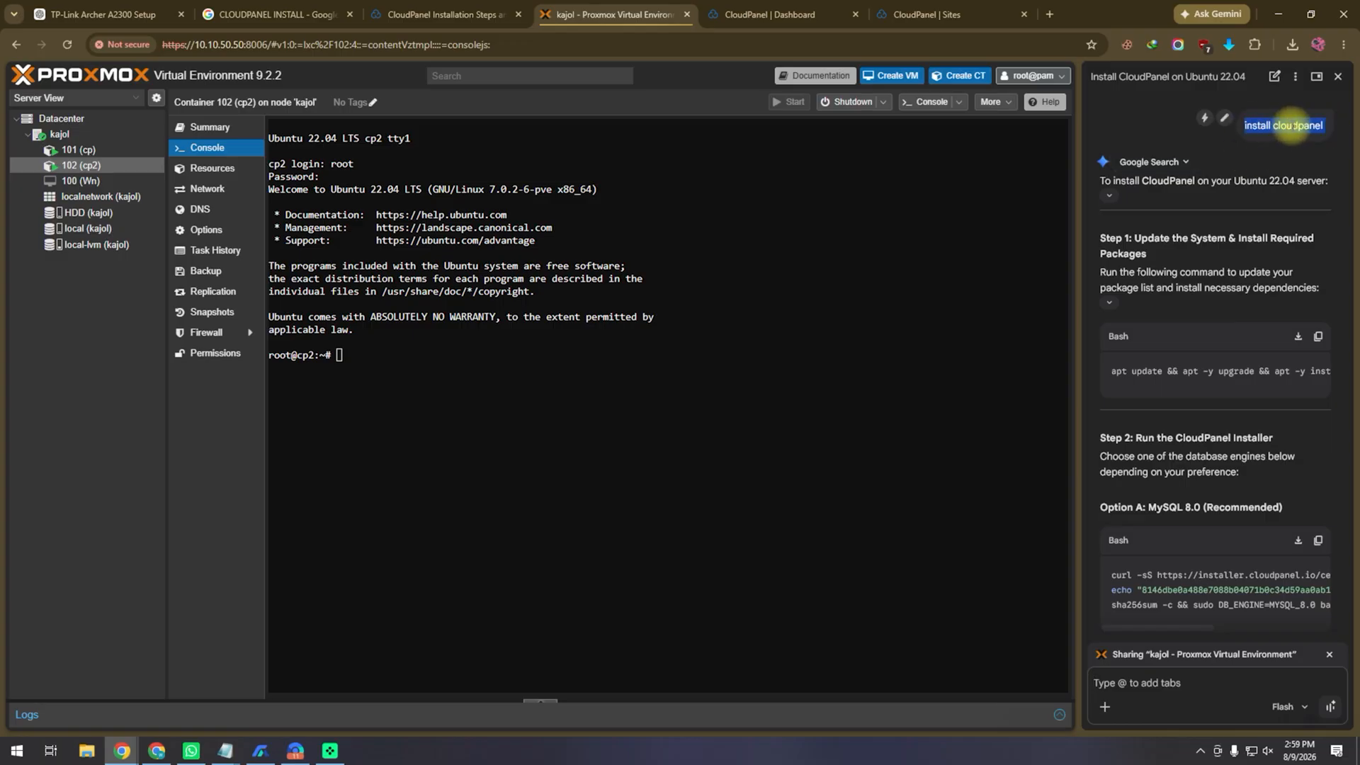
{"action": "right_click", "coordinate": [1289, 130]}
{"action": "left_click", "coordinate": [1251, 174]}
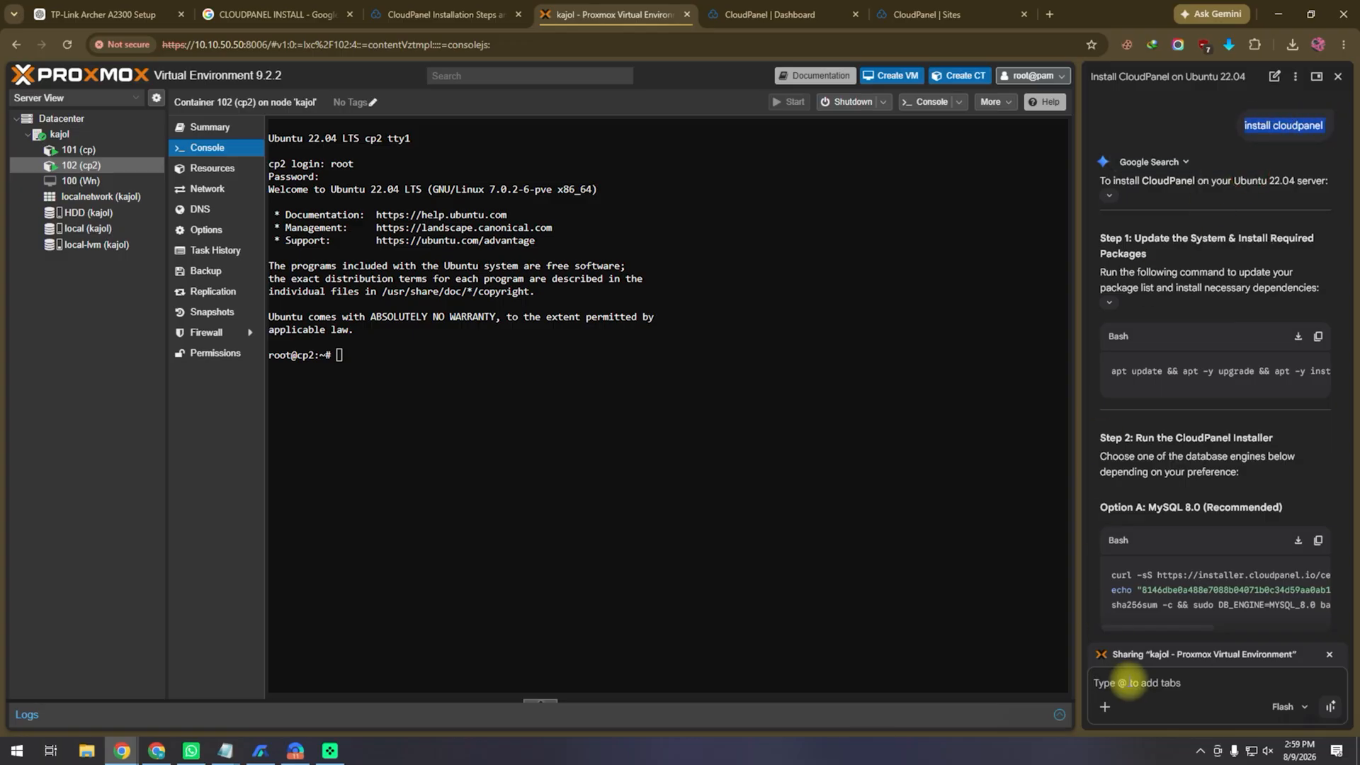
{"action": "right_click", "coordinate": [1128, 682]}
{"action": "left_click", "coordinate": [1186, 488]}
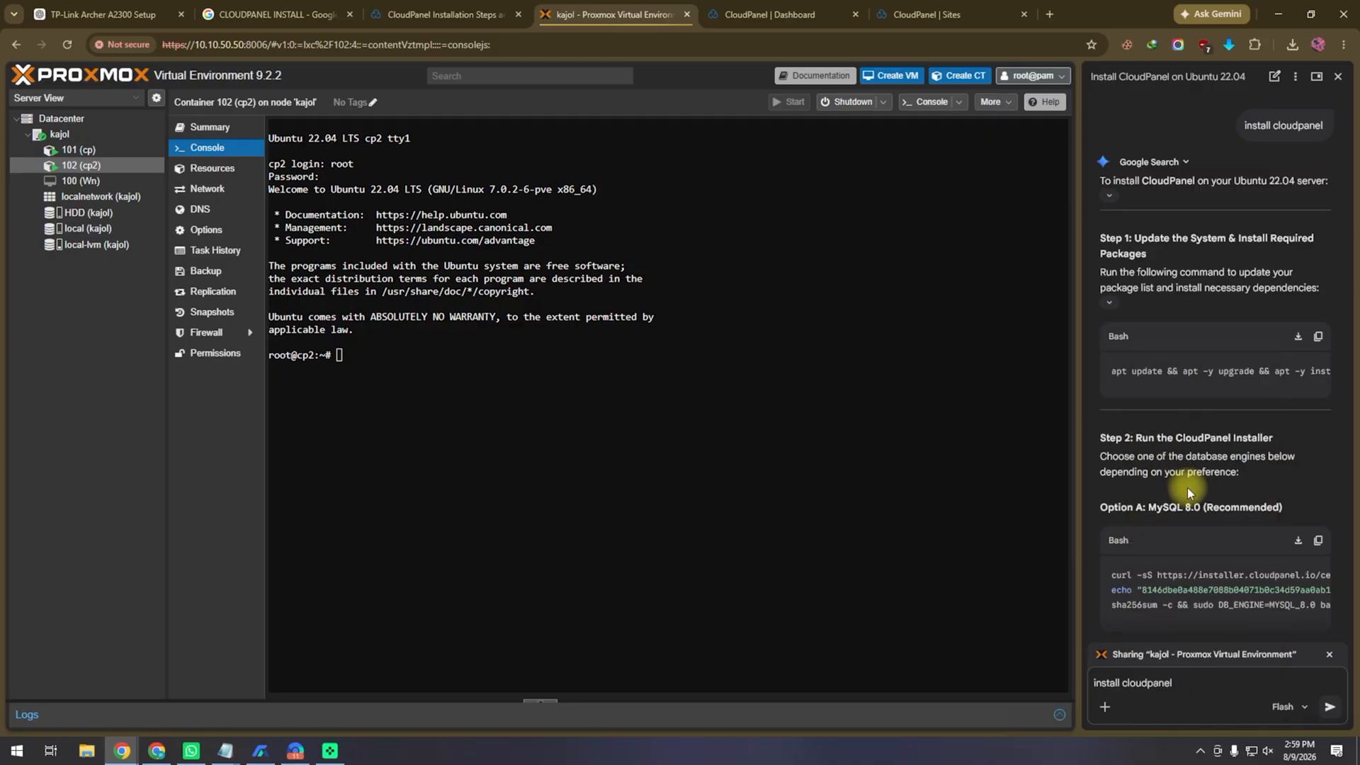
Step: Start a fresh Gemini chat and send 'install cloudpanel'
{"action": "left_click", "coordinate": [1337, 76]}
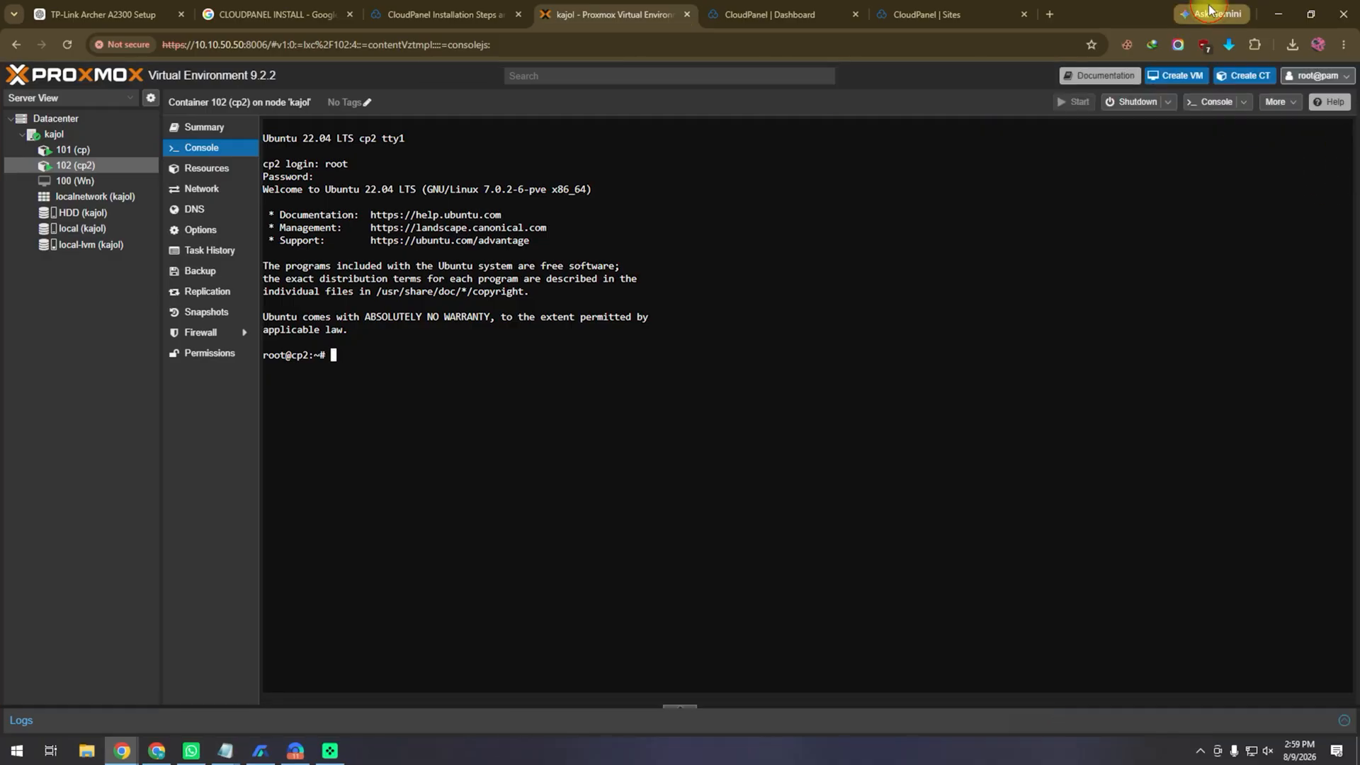
{"action": "left_click", "coordinate": [1211, 13]}
{"action": "left_click", "coordinate": [1296, 78]}
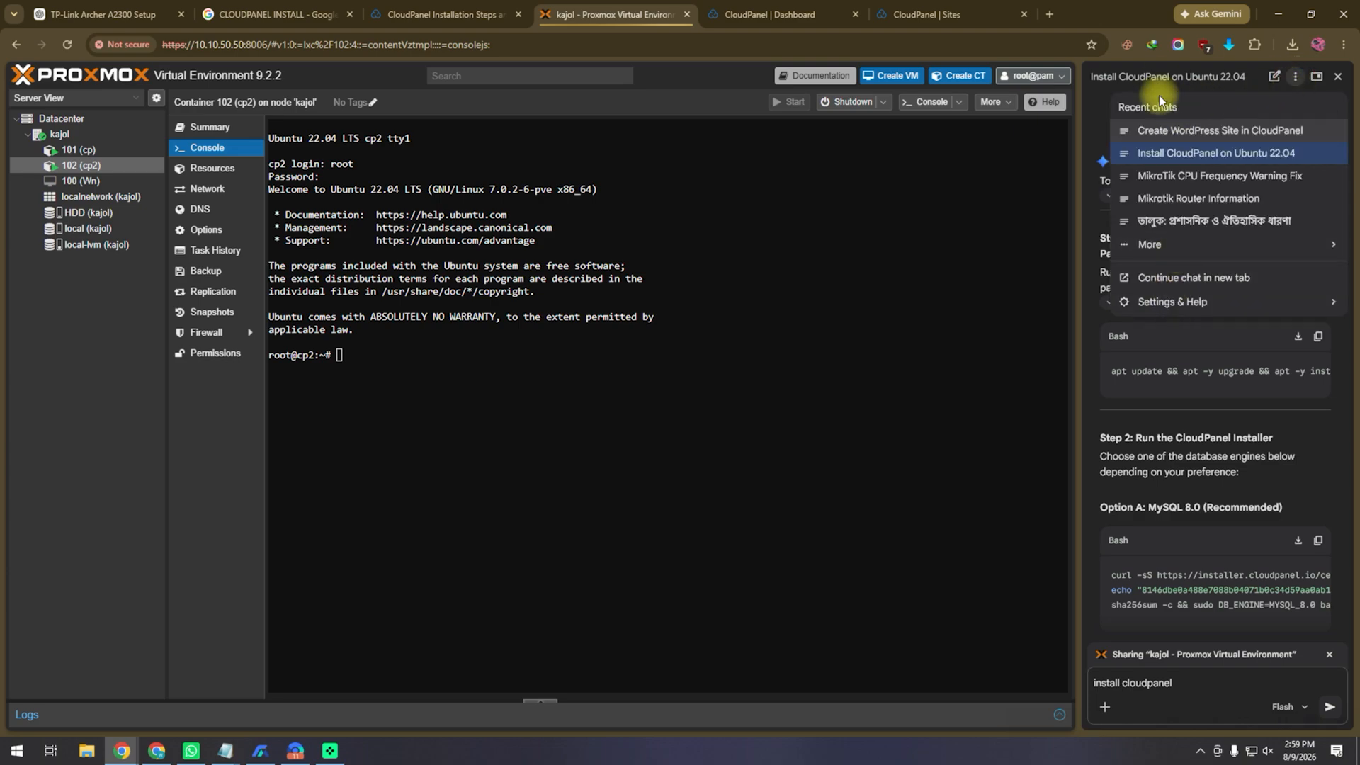
{"action": "left_click", "coordinate": [1159, 95]}
{"action": "left_click", "coordinate": [1273, 77]}
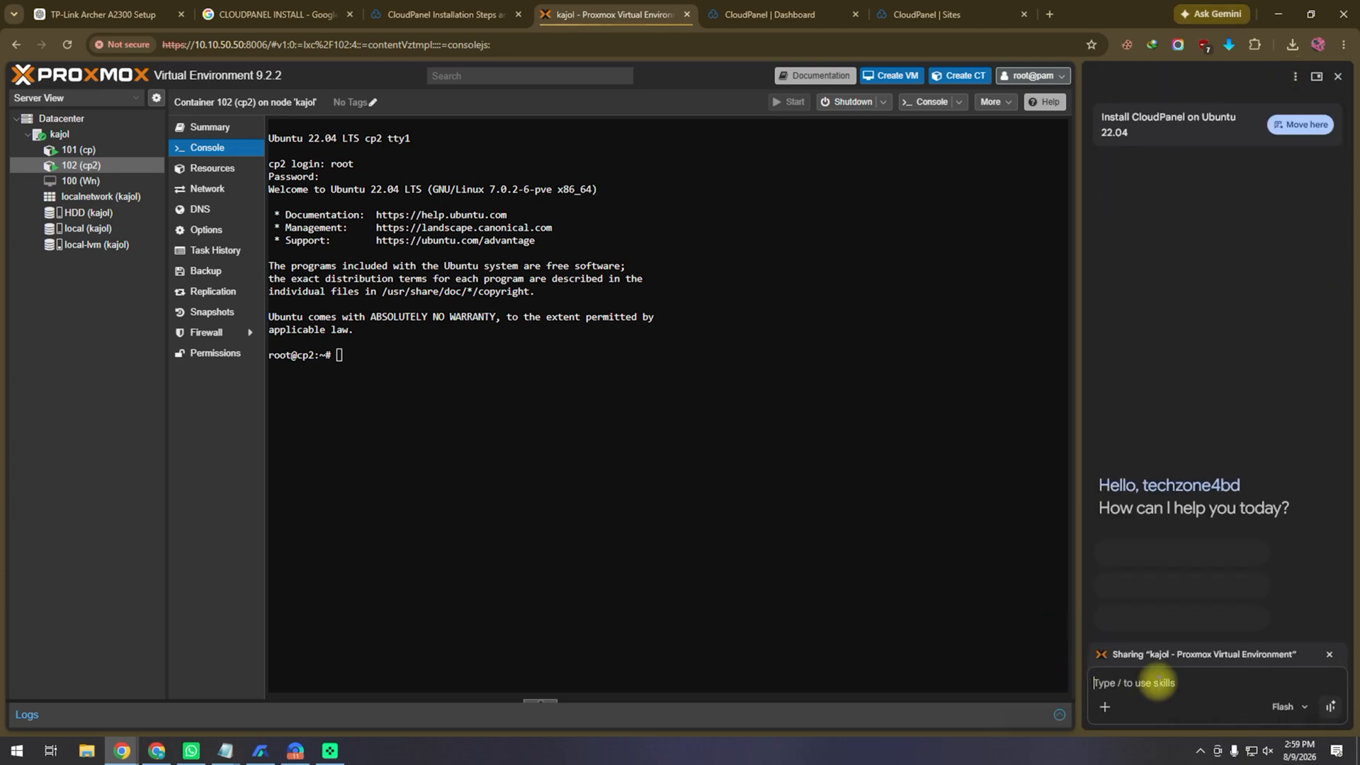
{"action": "right_click", "coordinate": [1160, 683]}
{"action": "left_click", "coordinate": [1200, 495]}
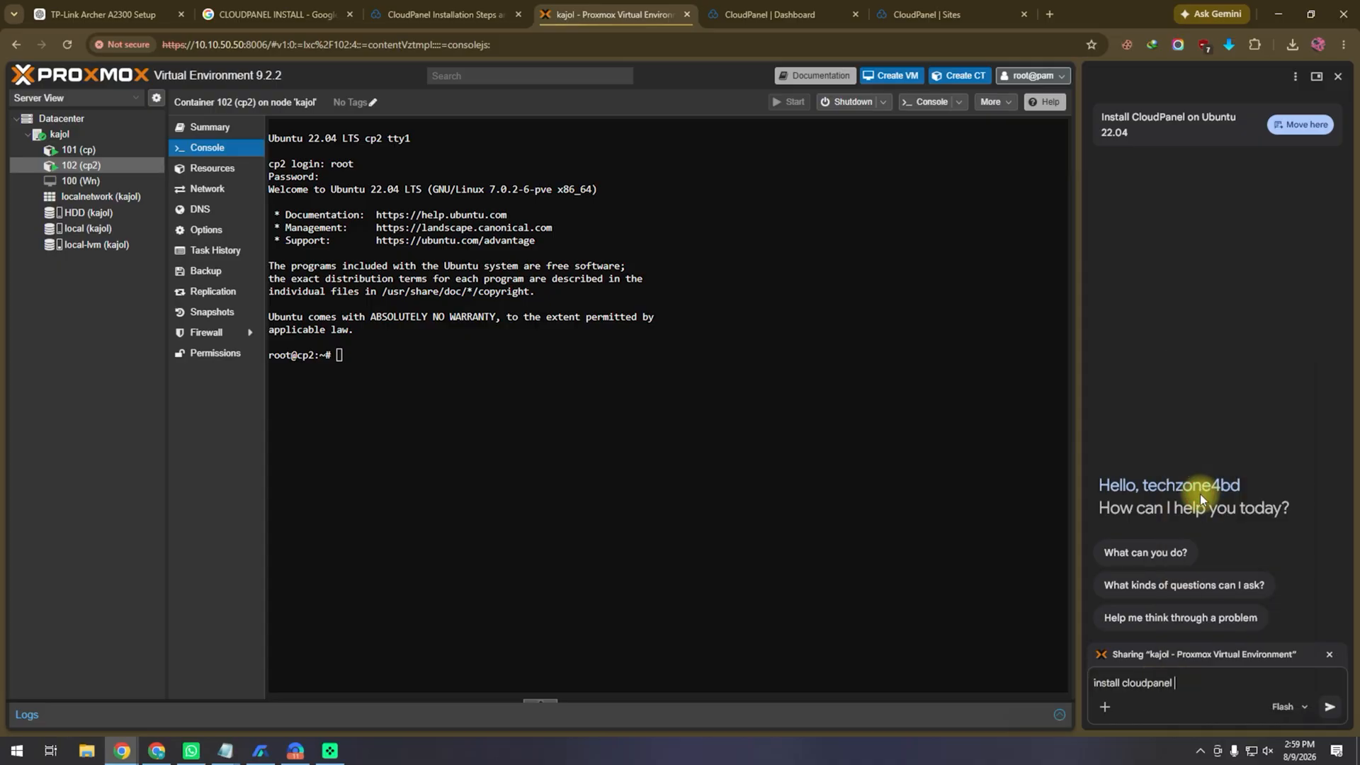
{"action": "key", "text": "Return"}
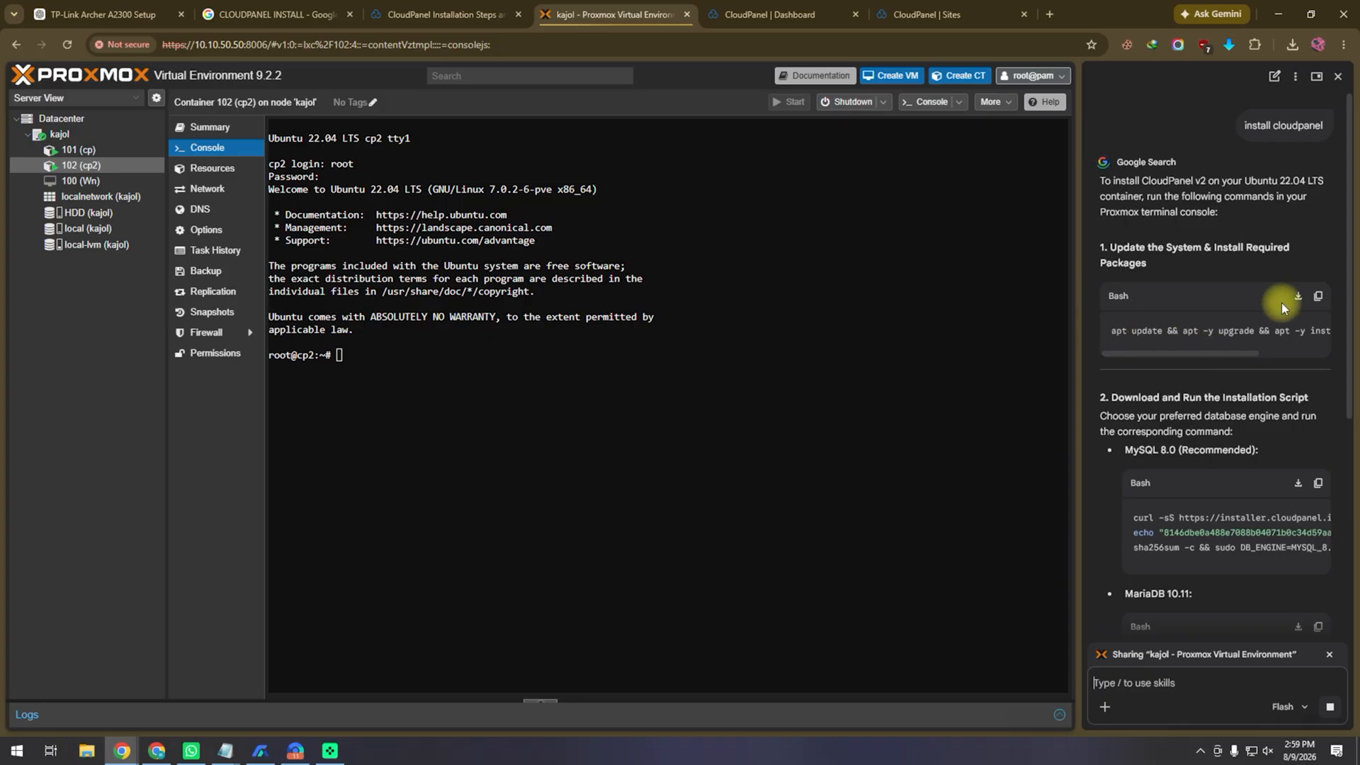
Step: Paste Gemini's apt update, upgrade and curl/wget/sudo install command at cp2's root prompt
{"action": "left_click", "coordinate": [1317, 296]}
{"action": "left_click", "coordinate": [510, 355]}
{"action": "right_click", "coordinate": [510, 356]}
{"action": "left_click", "coordinate": [571, 515]}
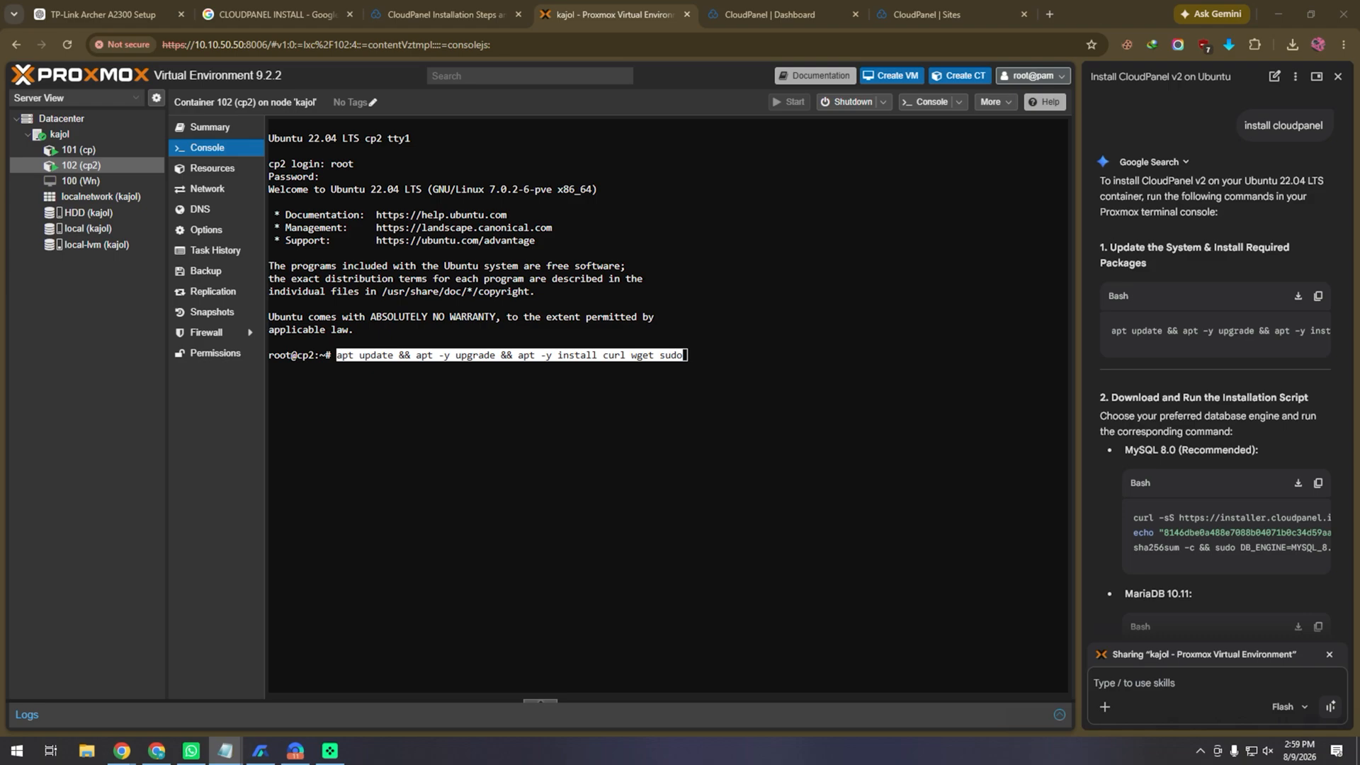
Step: Erase the doubled, garbled command, then paste and run the clean apt command ending 'cron gnupg2'
{"action": "right_click", "coordinate": [584, 354]}
{"action": "left_click", "coordinate": [647, 514]}
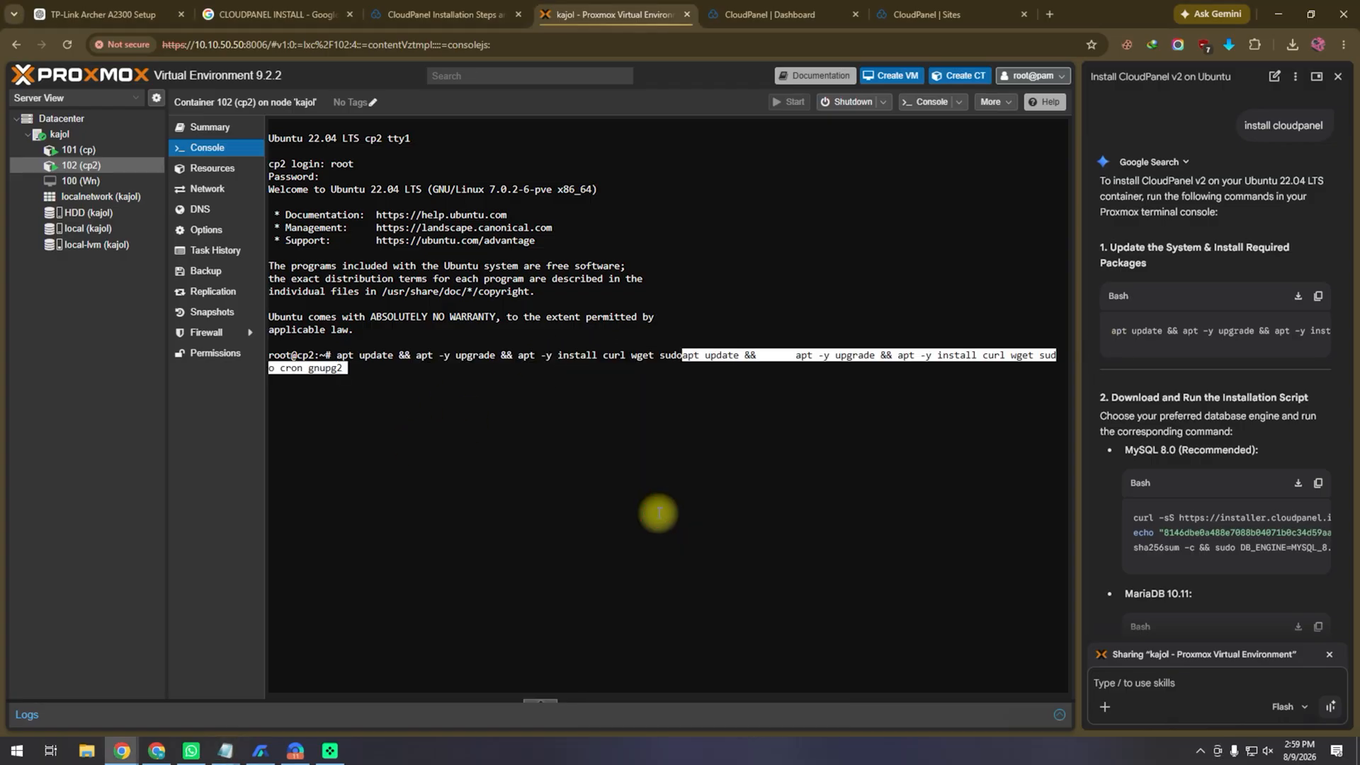
{"action": "left_click_drag", "start_coordinate": [337, 355], "coordinate": [410, 521]}
{"action": "left_click", "coordinate": [411, 521]}
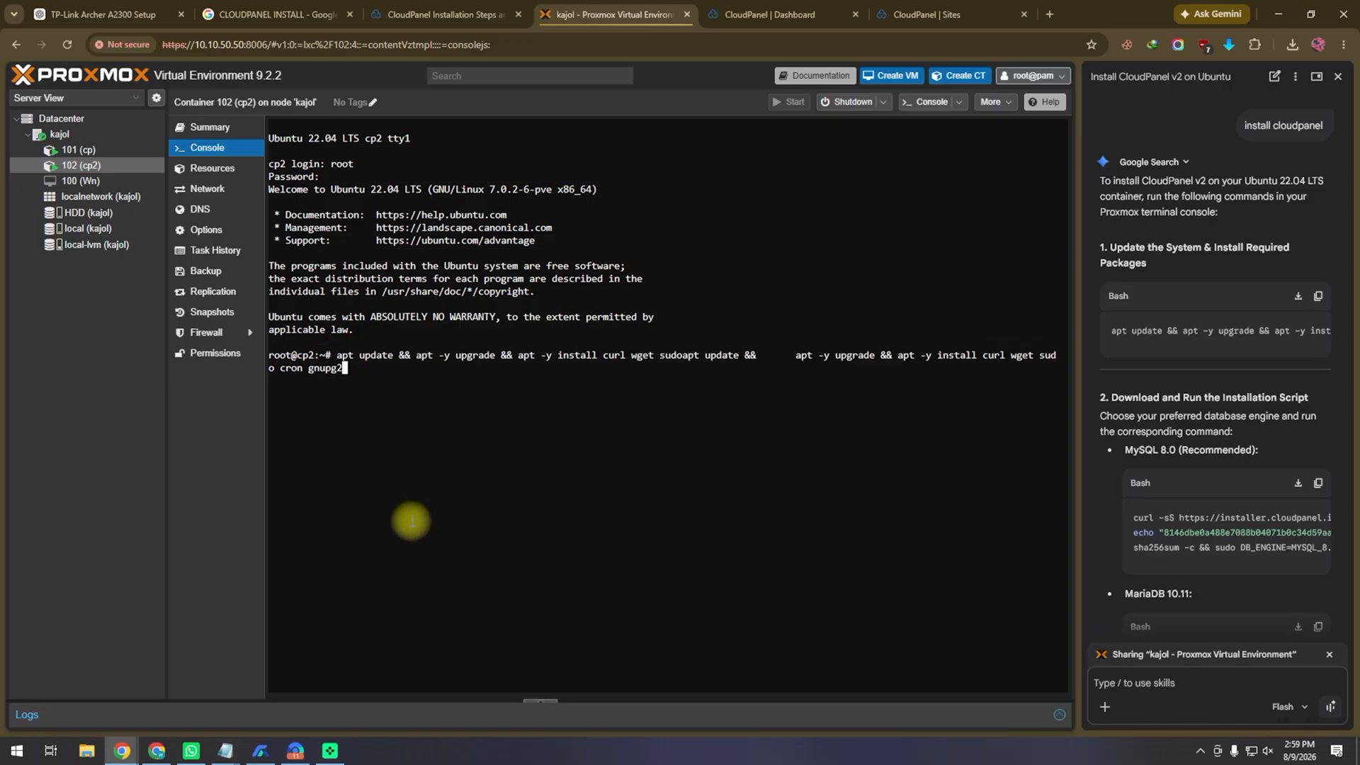
{"action": "key", "text": "BackSpace"}
{"action": "key", "text": "BackSpace"}
{"action": "key", "text": "BackSpace"}
{"action": "key", "text": "BackSpace"}
{"action": "key", "text": "BackSpace"}
{"action": "key", "text": "BackSpace"}
{"action": "key", "text": "BackSpace"}
{"action": "key", "text": "BackSpace"}
{"action": "key", "text": "BackSpace"}
{"action": "key", "text": "BackSpace"}
{"action": "key", "text": "BackSpace"}
{"action": "key", "text": "BackSpace"}
{"action": "key", "text": "BackSpace"}
{"action": "key", "text": "BackSpace"}
{"action": "key", "text": "BackSpace"}
{"action": "key", "text": "BackSpace"}
{"action": "key", "text": "BackSpace"}
{"action": "key", "text": "BackSpace"}
{"action": "key", "text": "BackSpace"}
{"action": "key", "text": "BackSpace"}
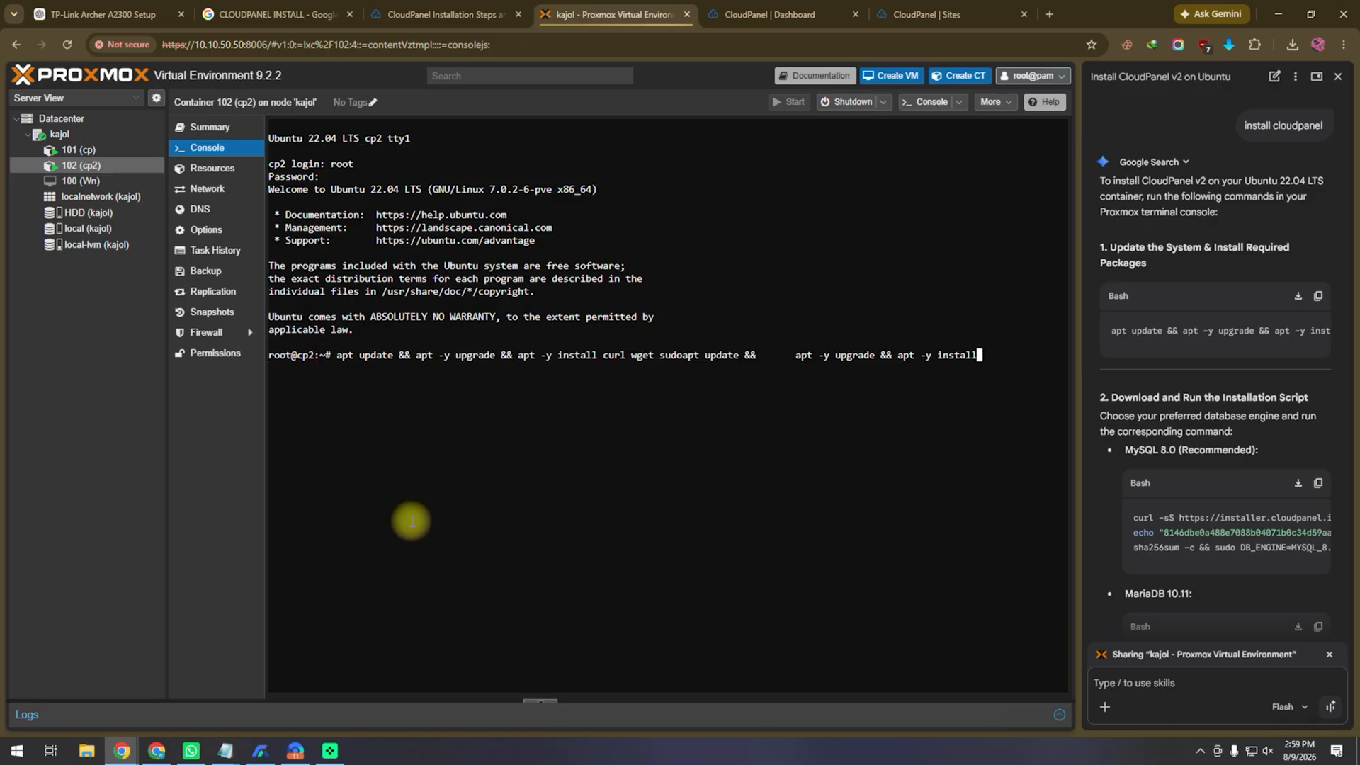
{"action": "key", "text": "BackSpace"}
{"action": "key", "text": "BackSpace"}
{"action": "key", "text": "BackSpace"}
{"action": "key", "text": "BackSpace"}
{"action": "key", "text": "BackSpace"}
{"action": "key", "text": "BackSpace"}
{"action": "key", "text": "BackSpace"}
{"action": "key", "text": "BackSpace"}
{"action": "key", "text": "BackSpace"}
{"action": "key", "text": "BackSpace"}
{"action": "key", "text": "BackSpace"}
{"action": "key", "text": "BackSpace"}
{"action": "key", "text": "BackSpace"}
{"action": "key", "text": "BackSpace"}
{"action": "key", "text": "BackSpace"}
{"action": "key", "text": "BackSpace"}
{"action": "key", "text": "BackSpace"}
{"action": "key", "text": "BackSpace"}
{"action": "key", "text": "BackSpace"}
{"action": "key", "text": "BackSpace"}
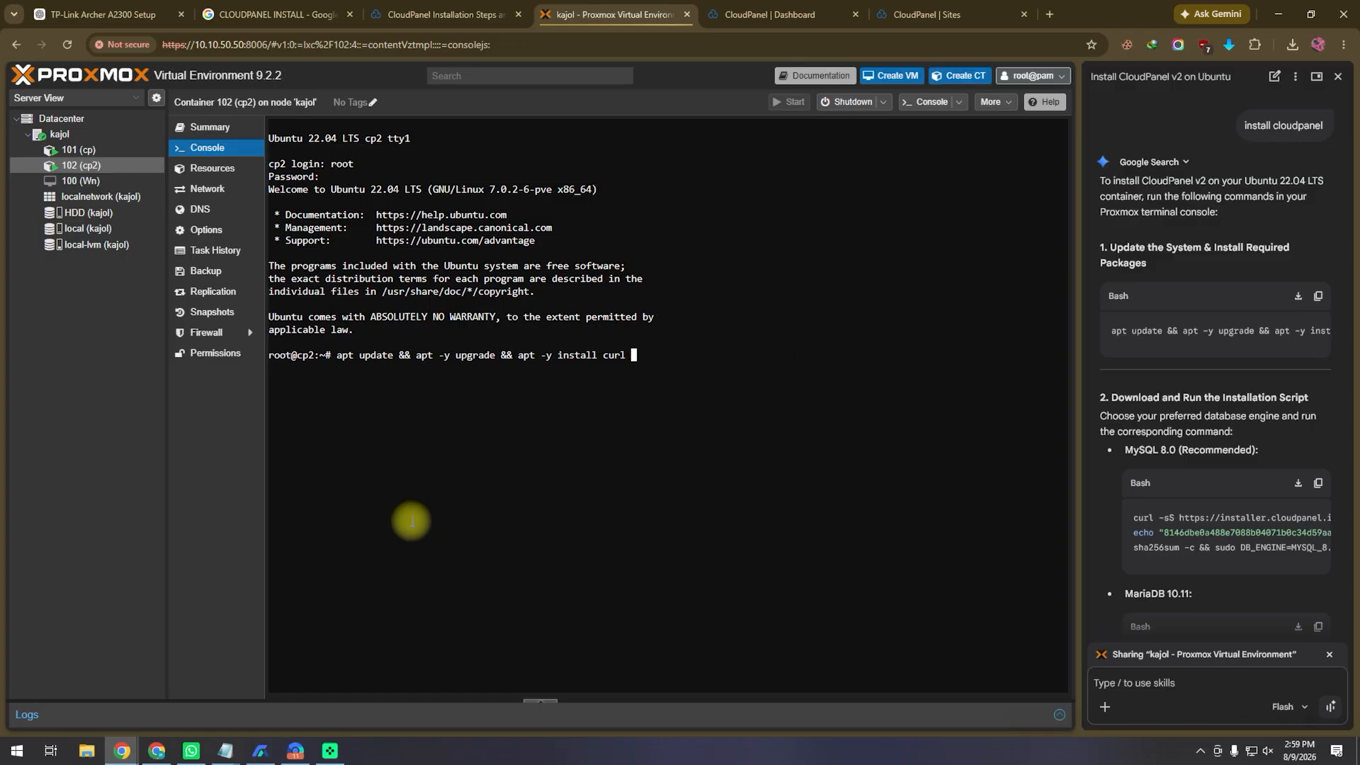
{"action": "key", "text": "BackSpace"}
{"action": "key", "text": "BackSpace"}
{"action": "key", "text": "BackSpace"}
{"action": "key", "text": "BackSpace"}
{"action": "key", "text": "BackSpace"}
{"action": "key", "text": "BackSpace"}
{"action": "key", "text": "BackSpace"}
{"action": "key", "text": "BackSpace"}
{"action": "key", "text": "BackSpace"}
{"action": "key", "text": "BackSpace"}
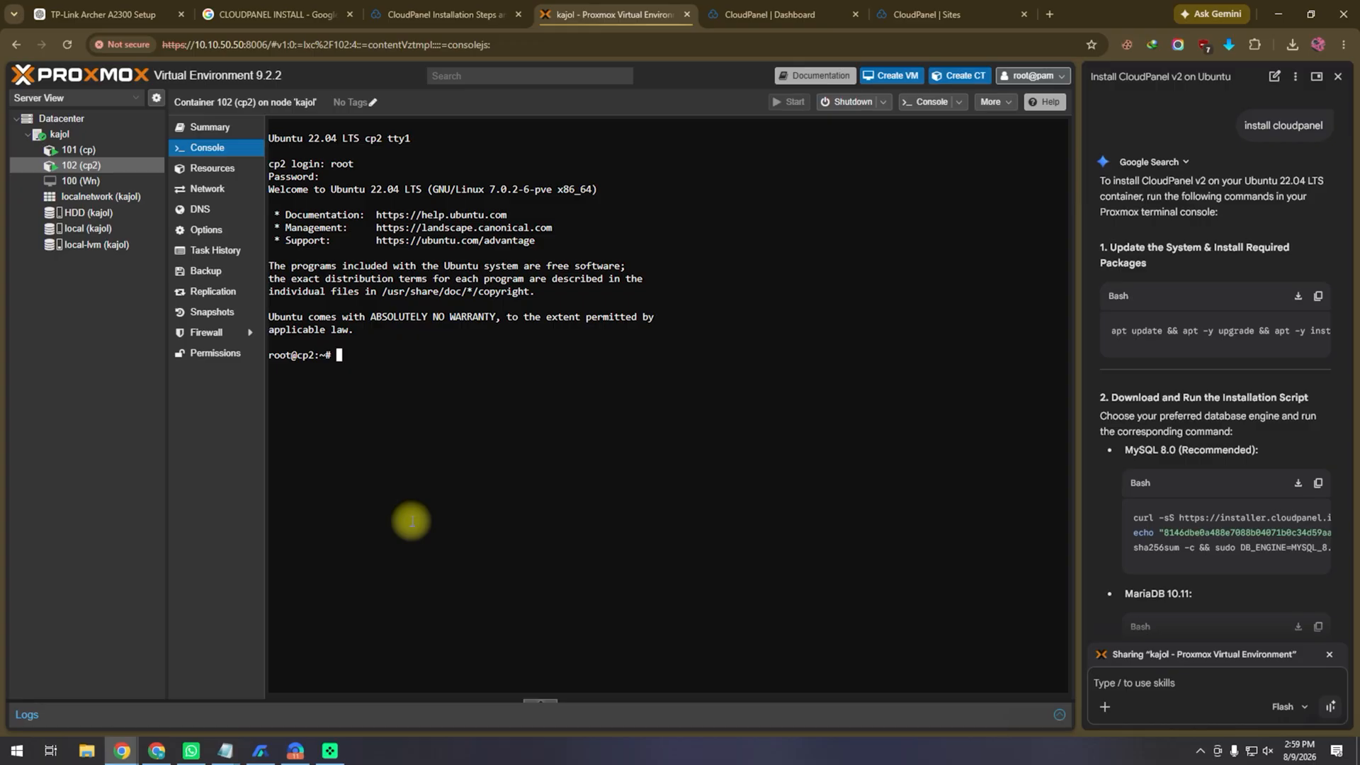
{"action": "right_click", "coordinate": [358, 354]}
{"action": "left_click", "coordinate": [422, 511]}
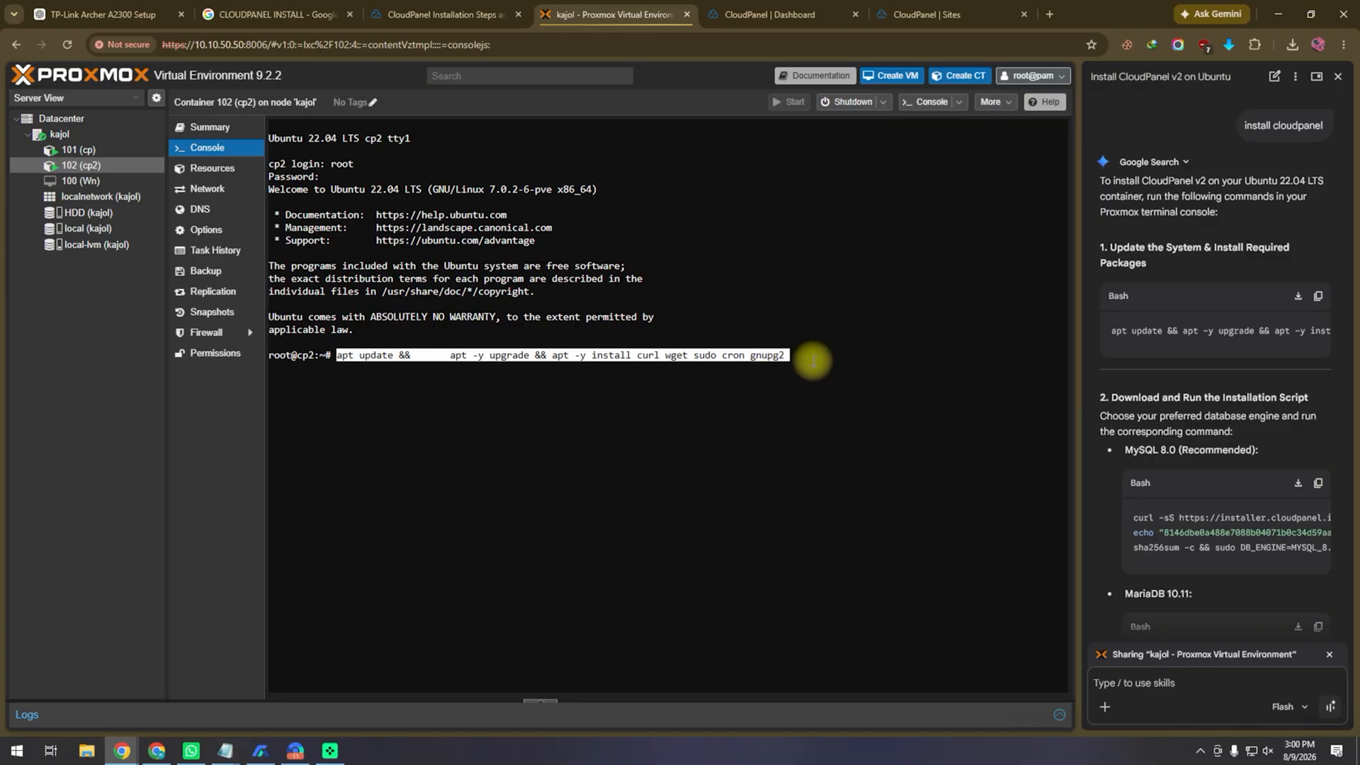
{"action": "key", "text": "Return"}
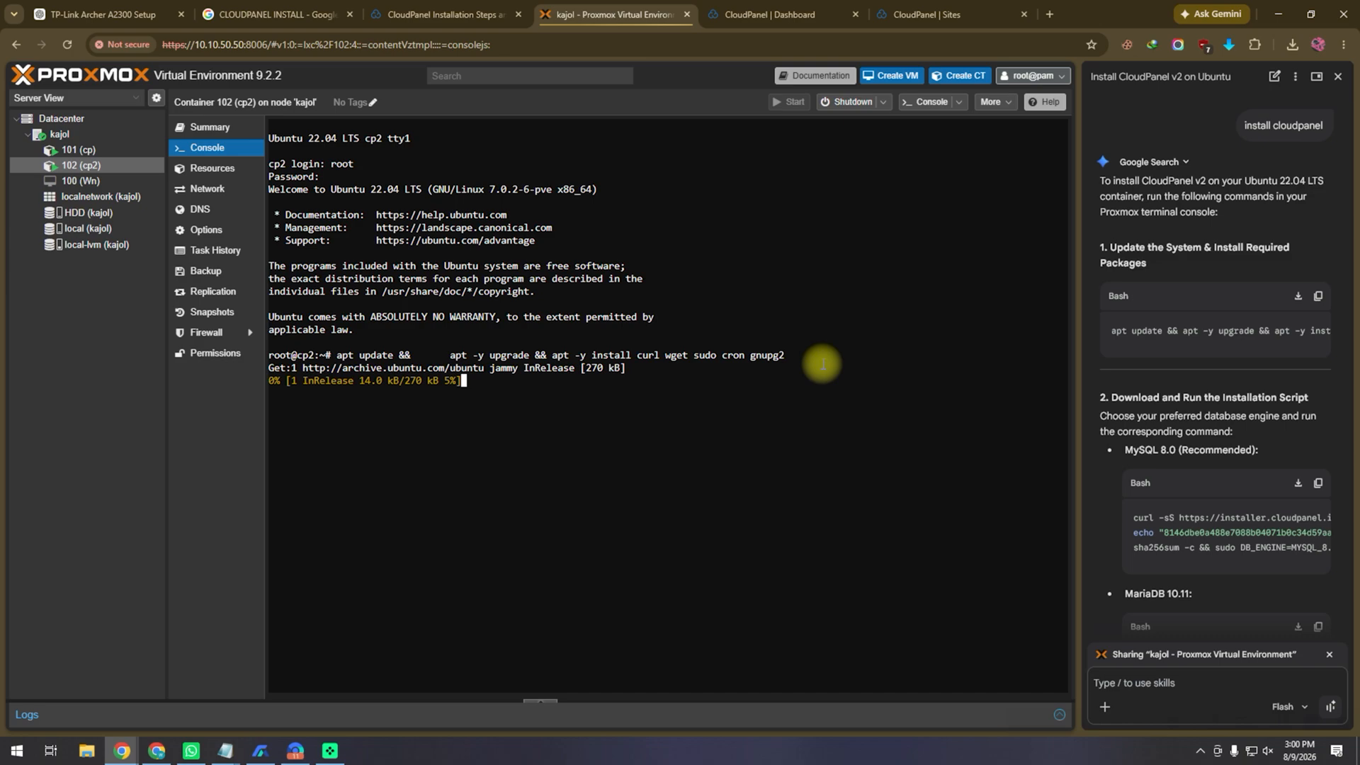
Step: Once the packages install, paste the CloudPanel installer command with DB_ENGINE=MYSQL_8.0 at the prompt
{"action": "scroll", "coordinate": [1290, 415], "scroll_direction": "down", "scroll_amount": 3}
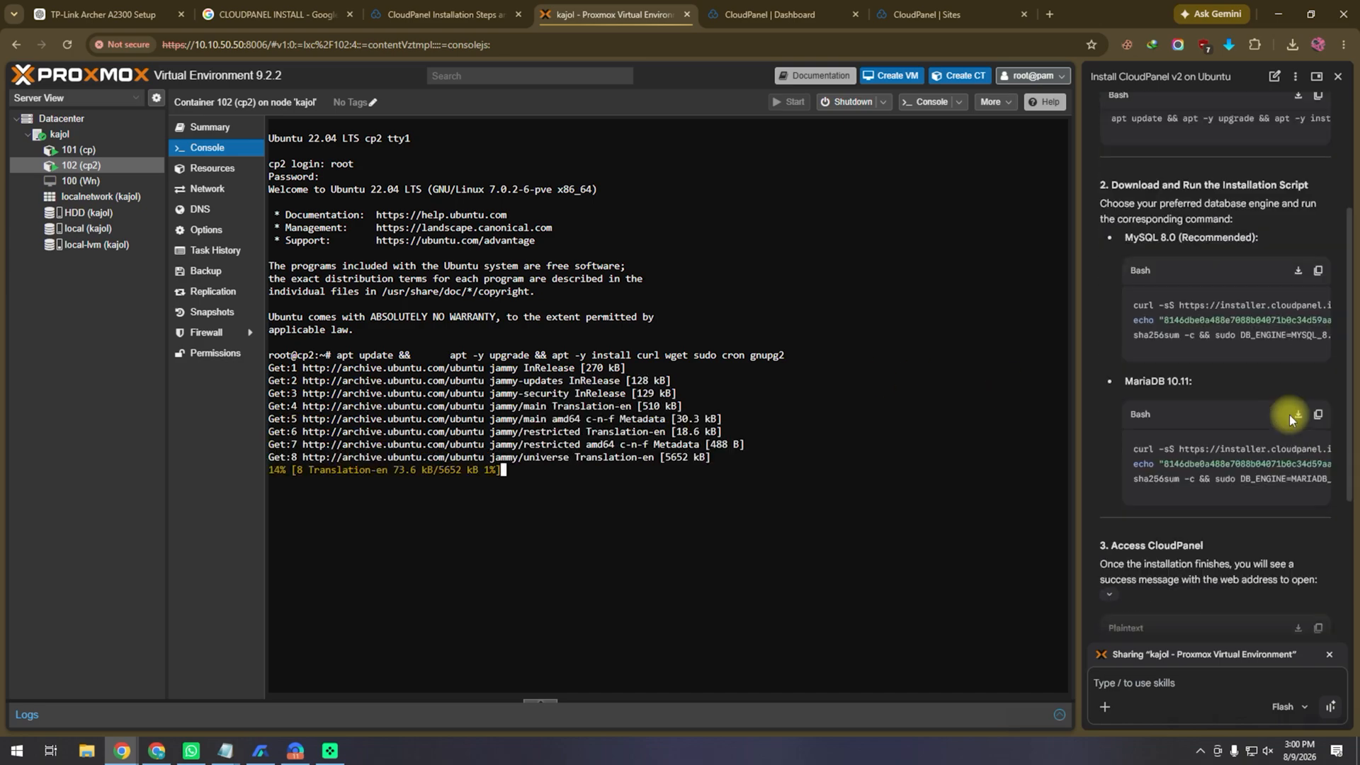
{"action": "scroll", "coordinate": [1289, 414], "scroll_direction": "down", "scroll_amount": 3}
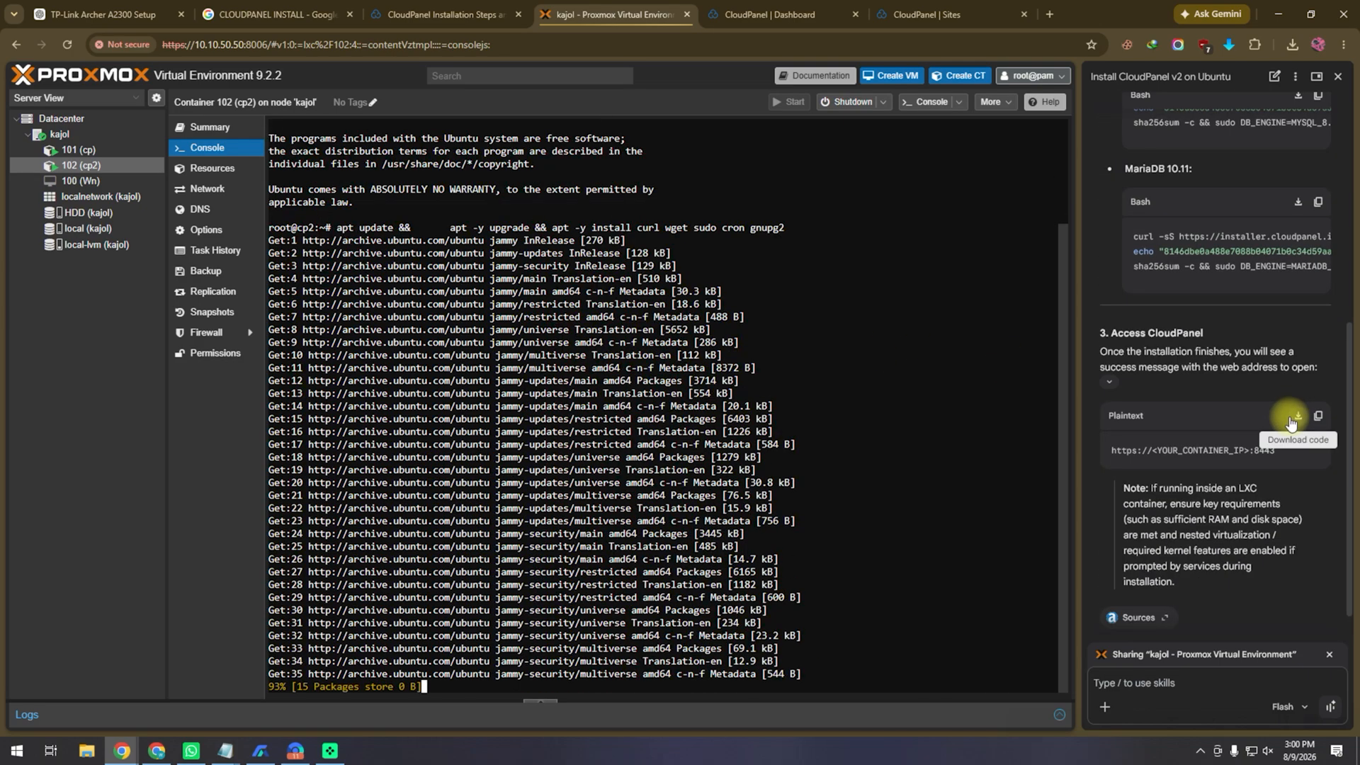
{"action": "scroll", "coordinate": [1283, 332], "scroll_direction": "up", "scroll_amount": 10}
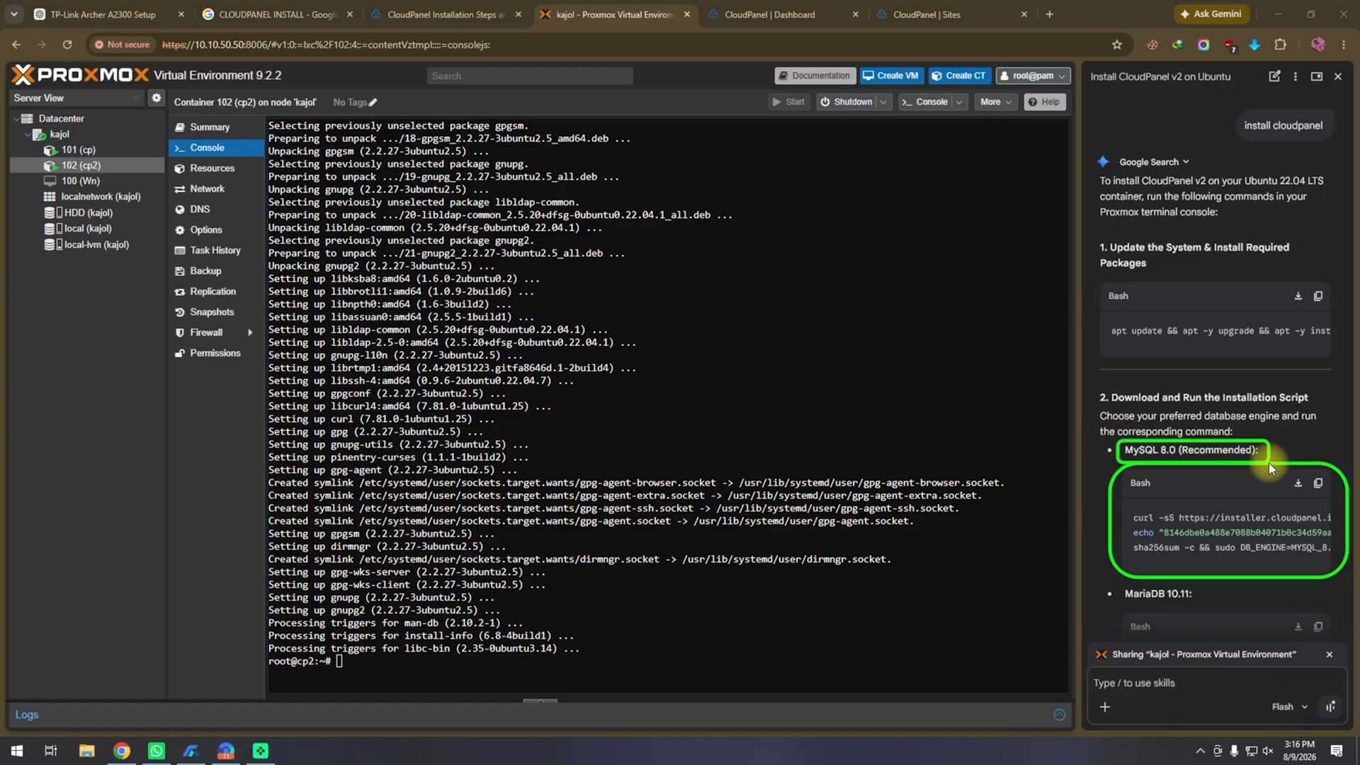
{"action": "left_click", "coordinate": [1317, 482]}
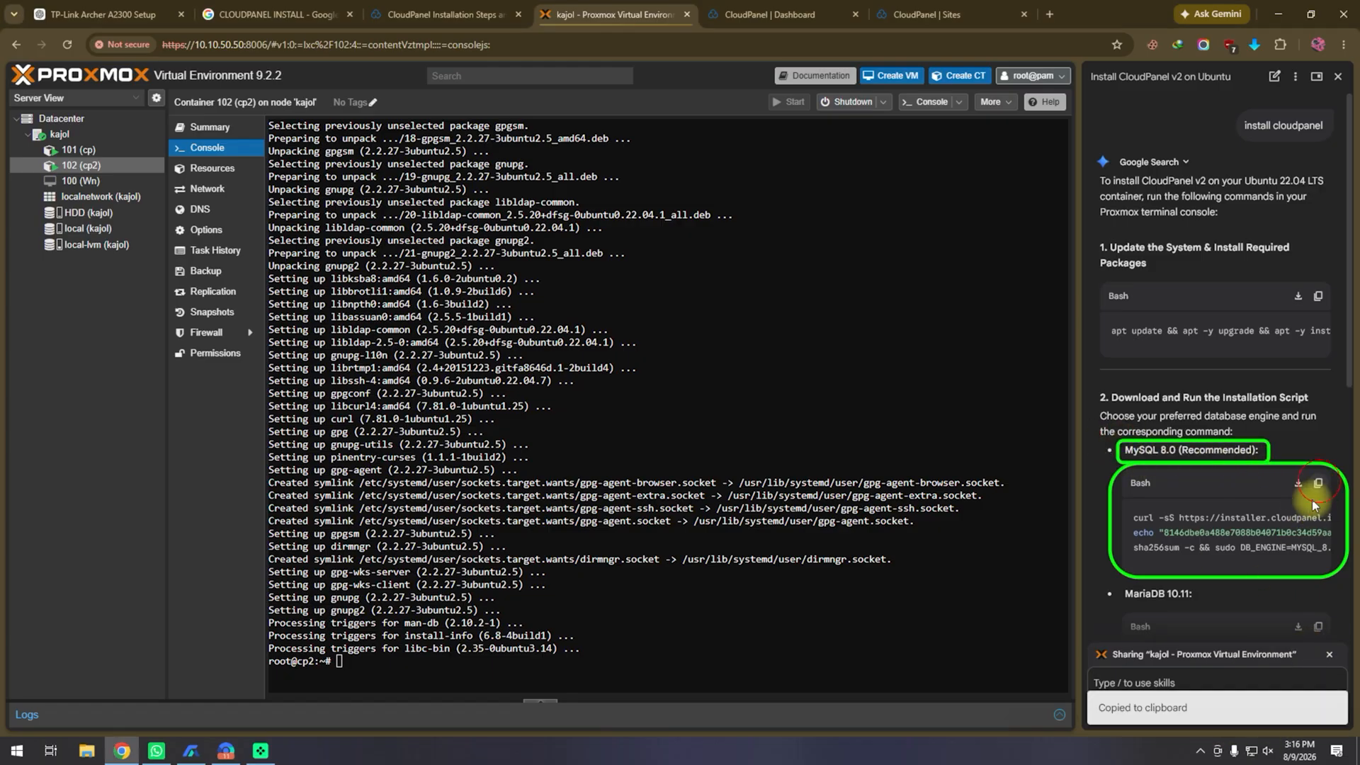
{"action": "right_click", "coordinate": [464, 677]}
{"action": "left_click", "coordinate": [544, 460]}
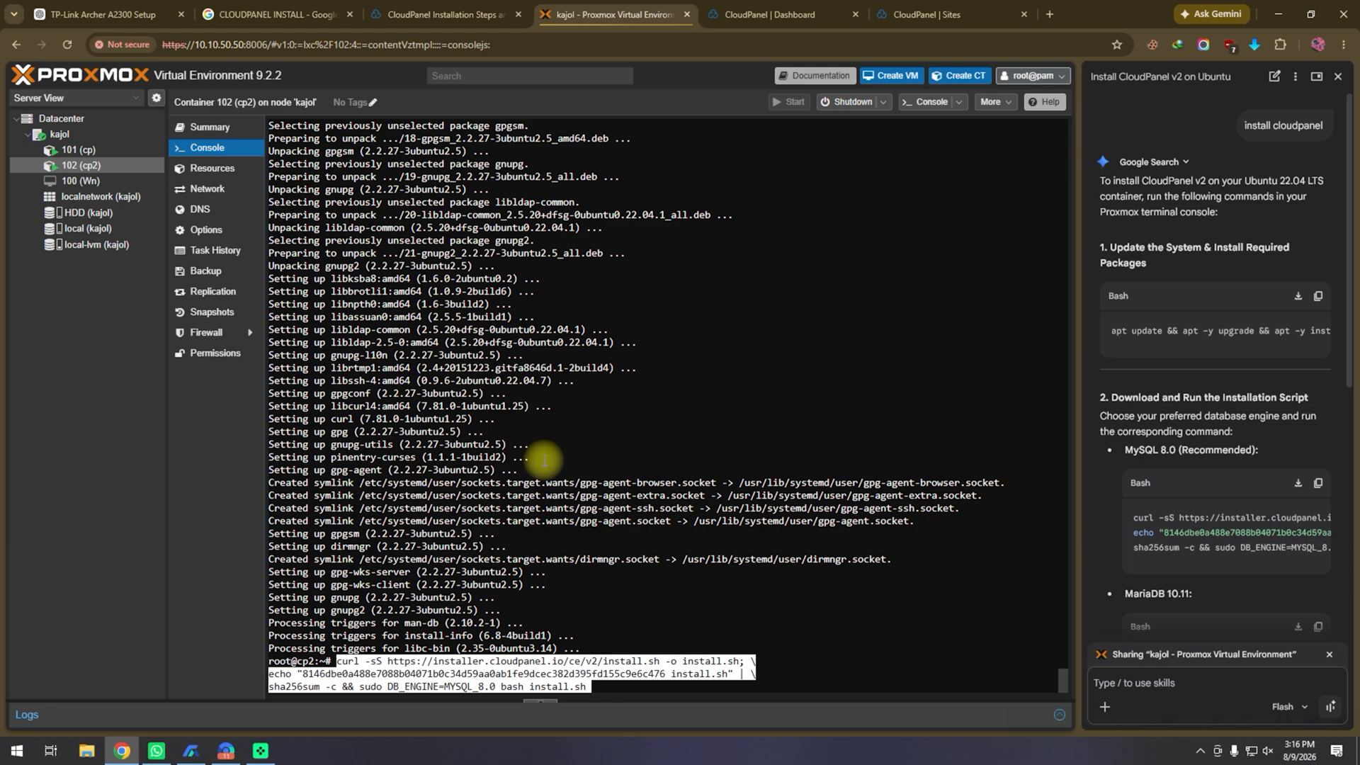
{"action": "key", "text": "Return"}
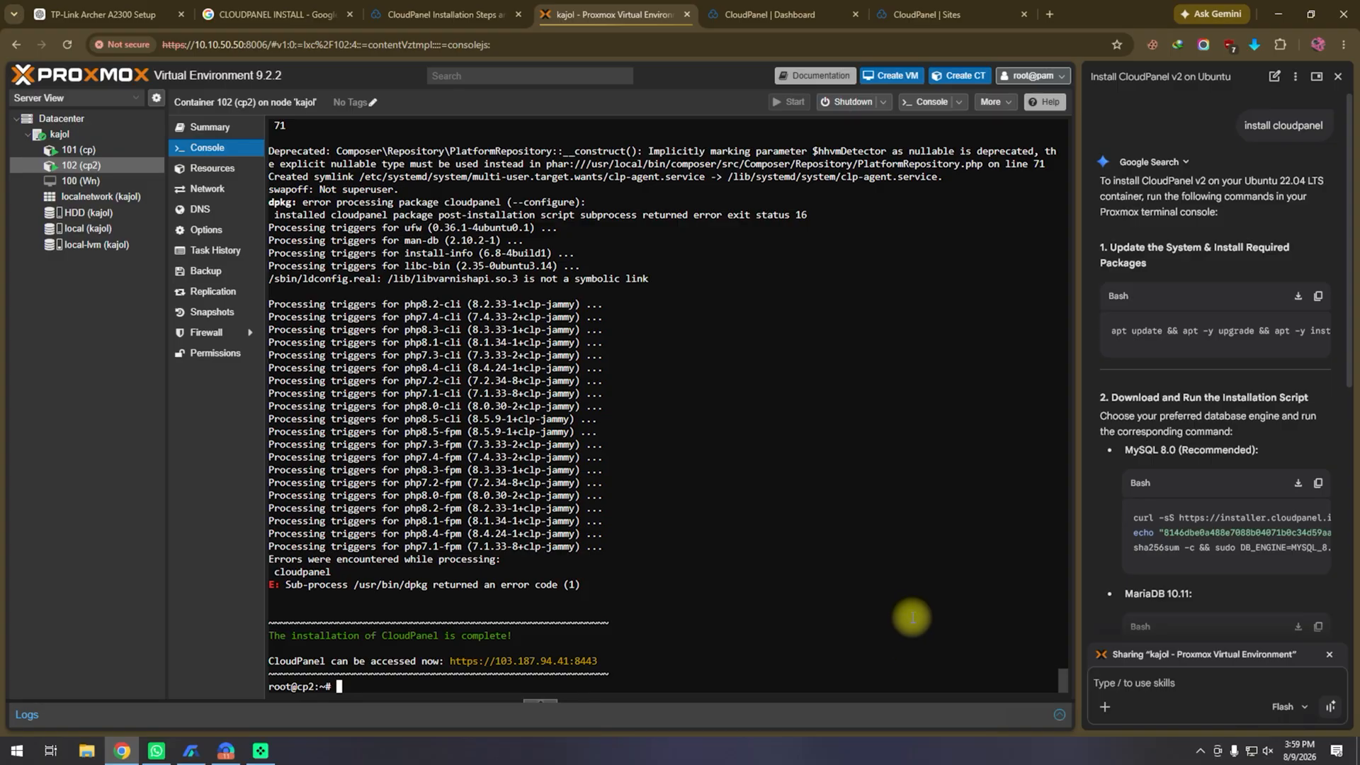
{"action": "left_click", "coordinate": [269, 637]}
{"action": "left_click_drag", "start_coordinate": [269, 637], "coordinate": [513, 640]}
{"action": "left_click_drag", "start_coordinate": [620, 662], "coordinate": [452, 662]}
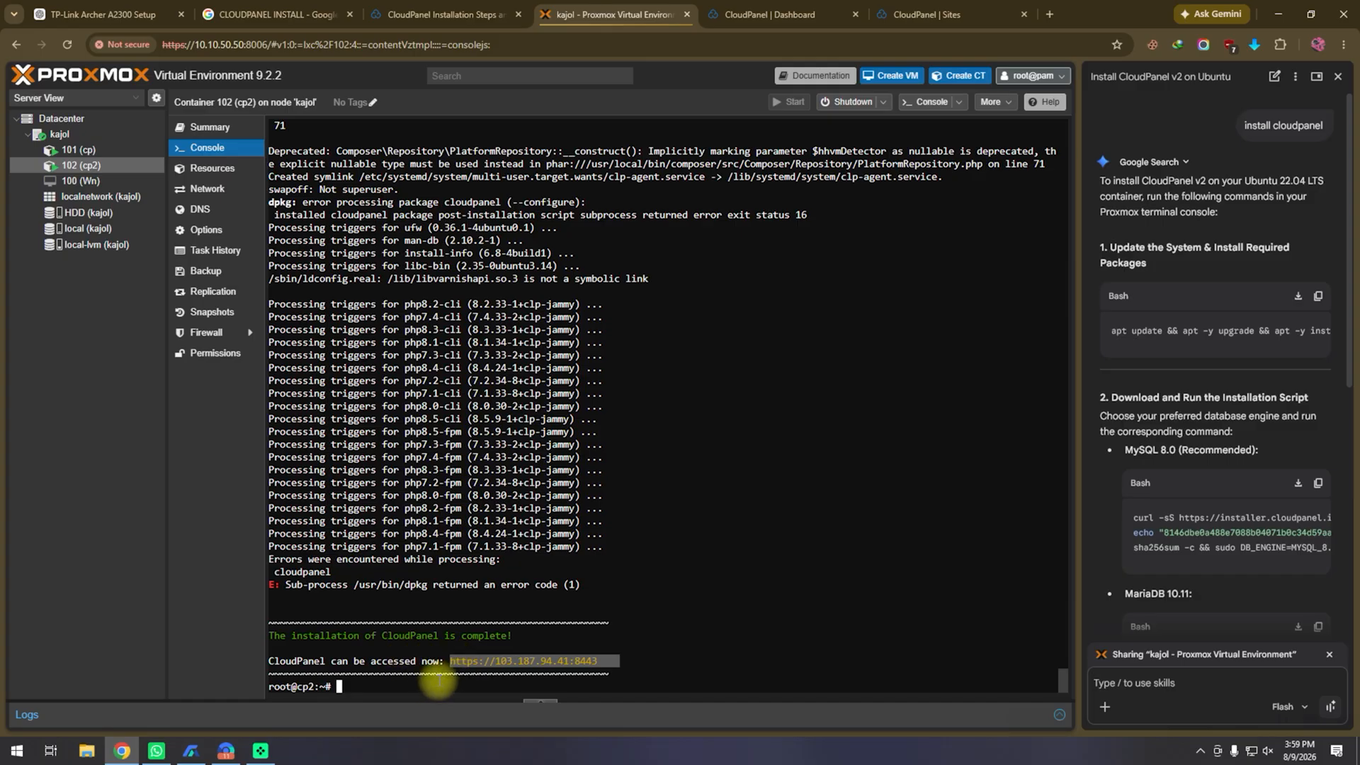
{"action": "left_click", "coordinate": [524, 663]}
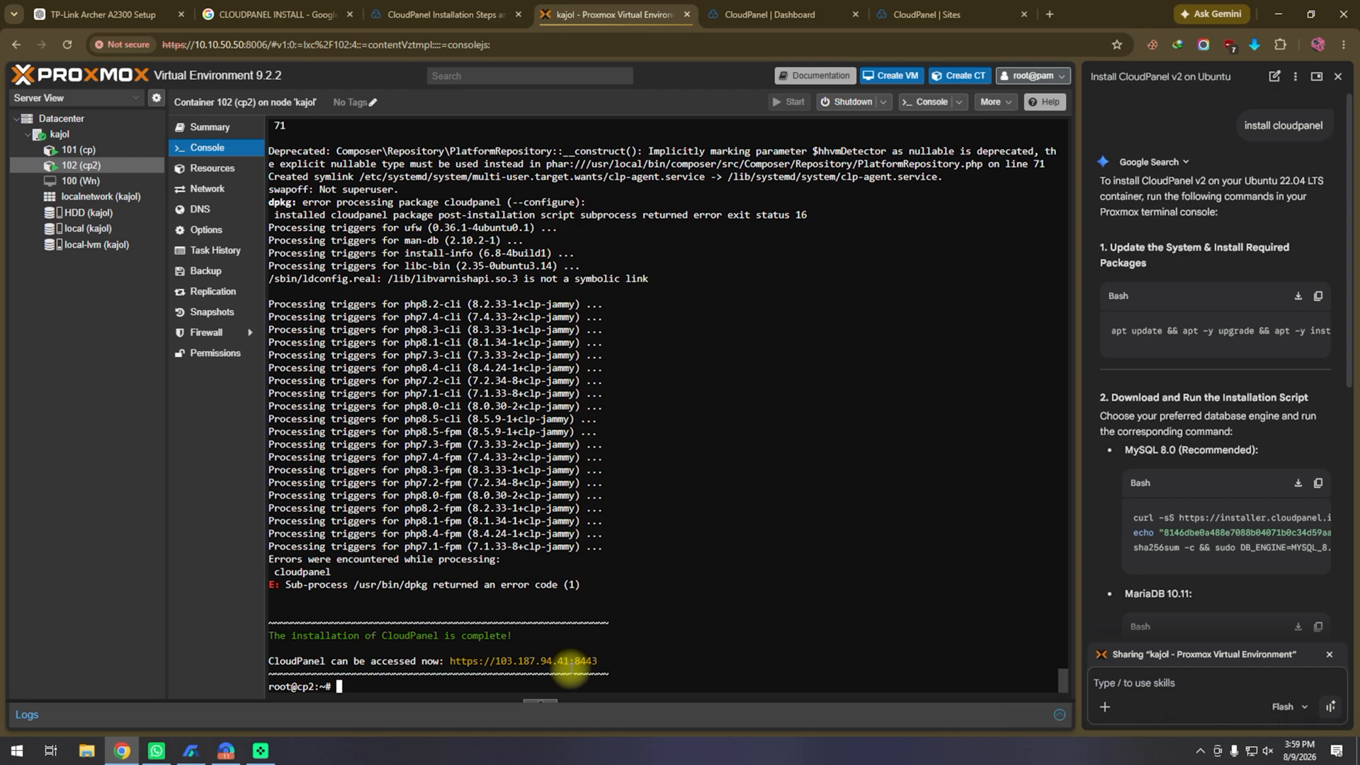
{"action": "left_click_drag", "start_coordinate": [599, 662], "coordinate": [461, 666]}
Step: Copy the access URL and paste it into a new browser tab's address bar
{"action": "right_click", "coordinate": [464, 665]}
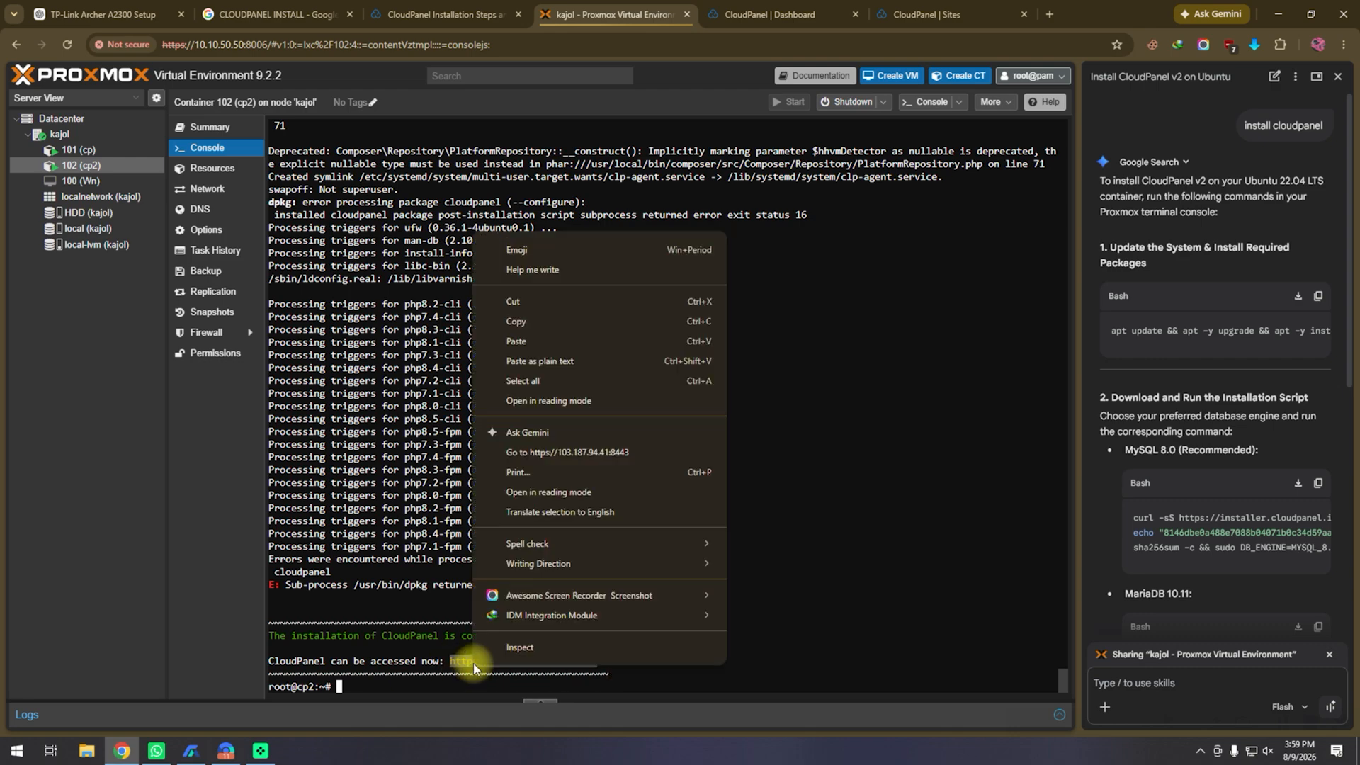
{"action": "left_click", "coordinate": [533, 312]}
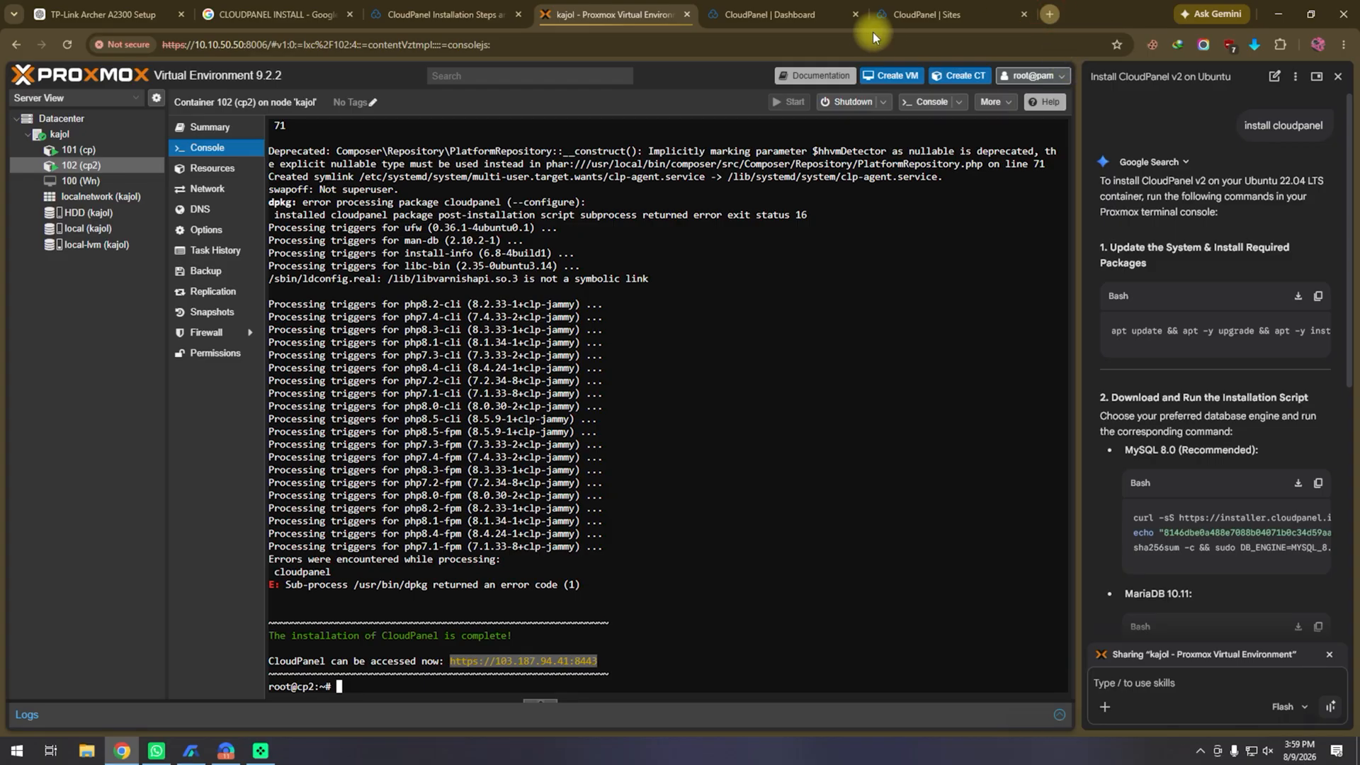
{"action": "key", "text": "ctrl+t"}
{"action": "right_click", "coordinate": [852, 44]}
{"action": "left_click", "coordinate": [894, 166]}
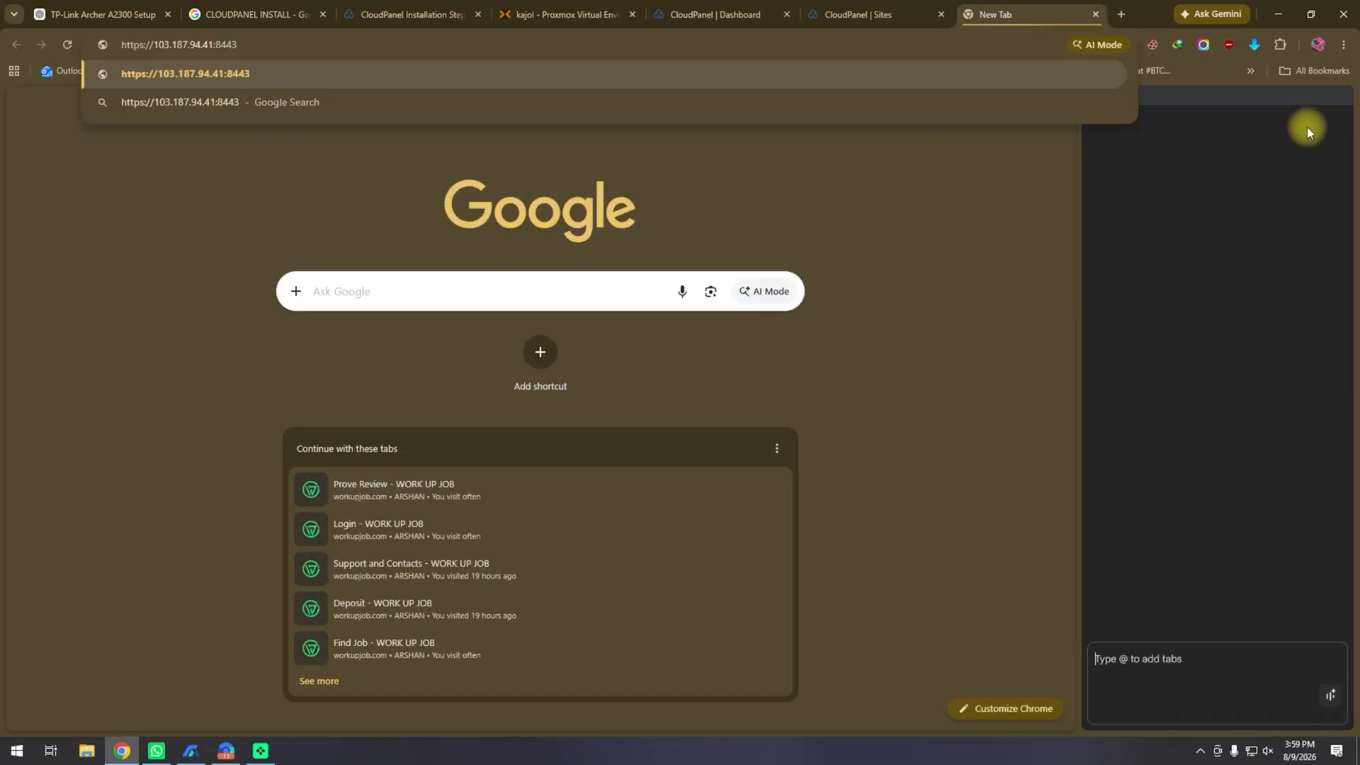
Step: Change the URL's IP to 10.10.50.160, load it, and proceed past the certificate warning
{"action": "left_click", "coordinate": [1197, 18]}
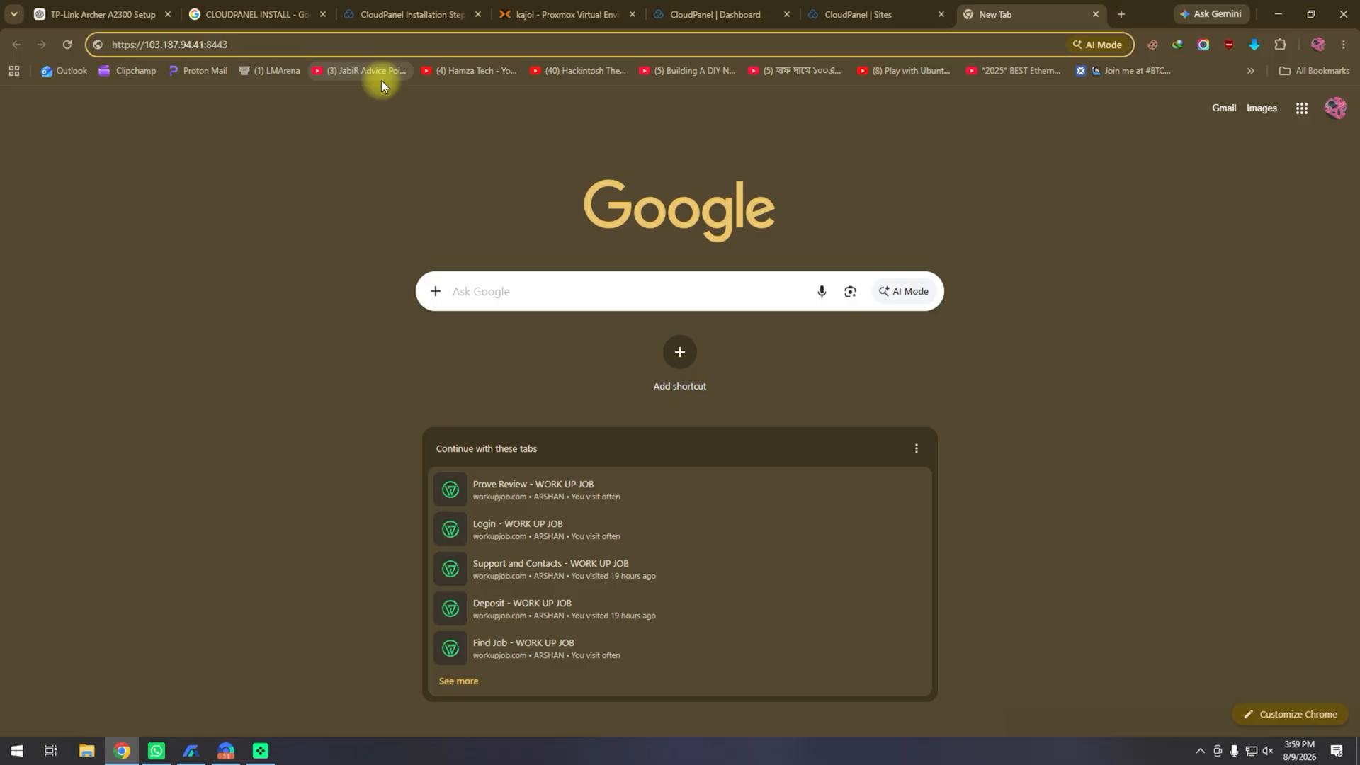
{"action": "left_click_drag", "start_coordinate": [204, 44], "coordinate": [146, 46]}
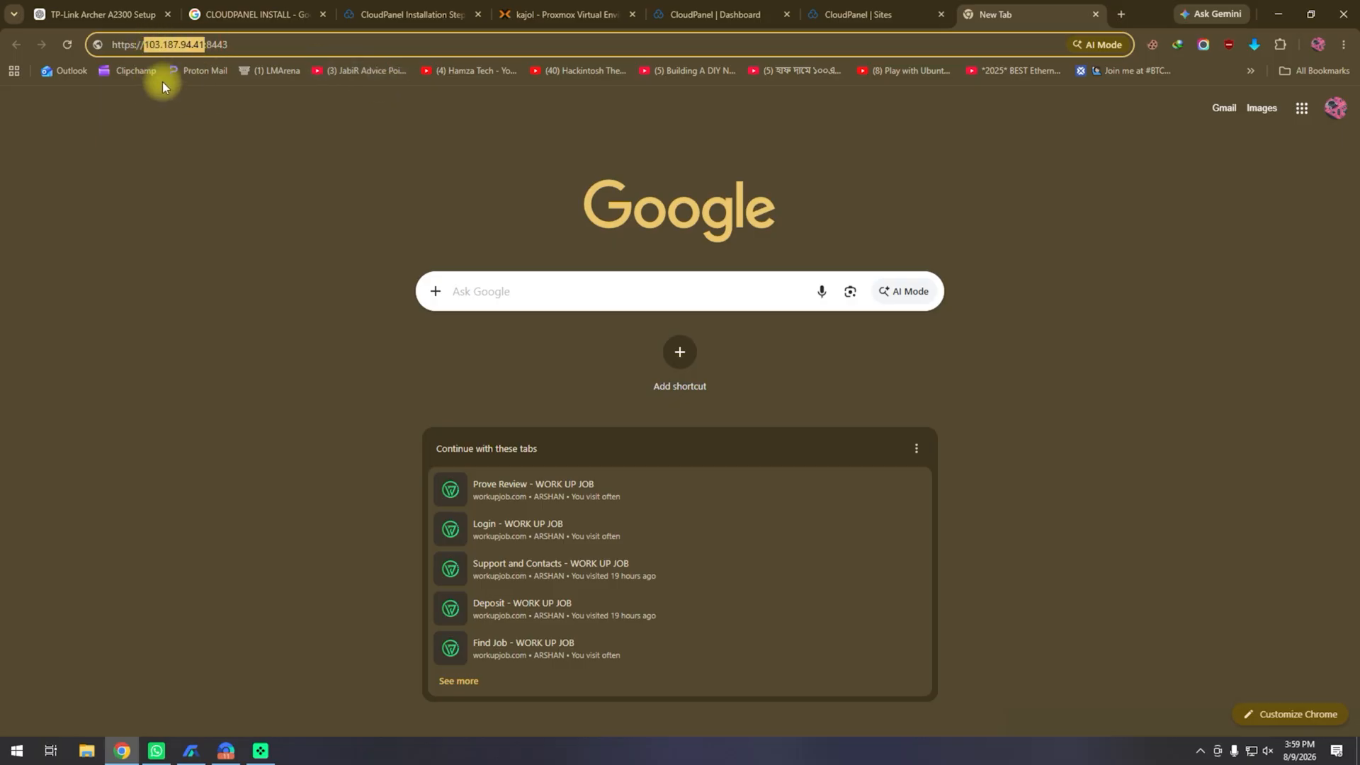
{"action": "type", "text": "10.10.50.160"}
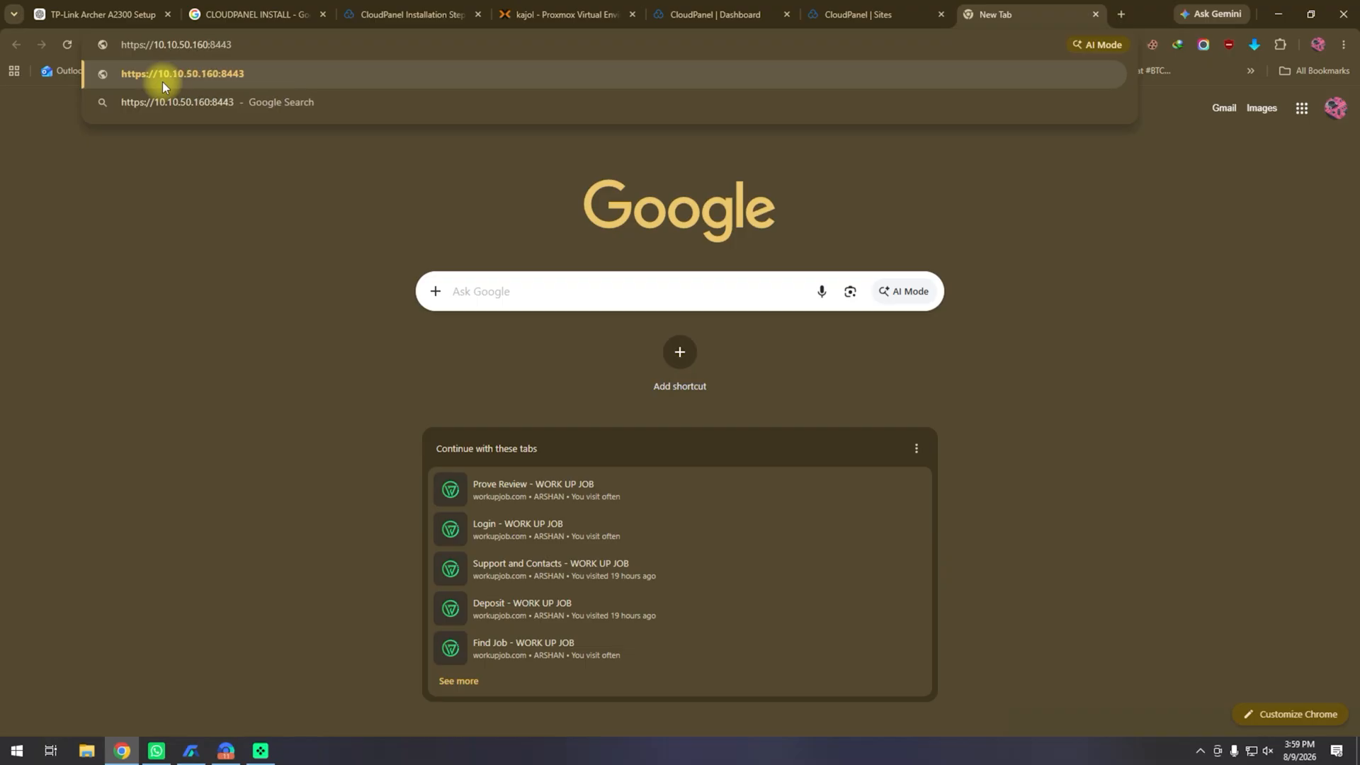
{"action": "key", "text": "Return"}
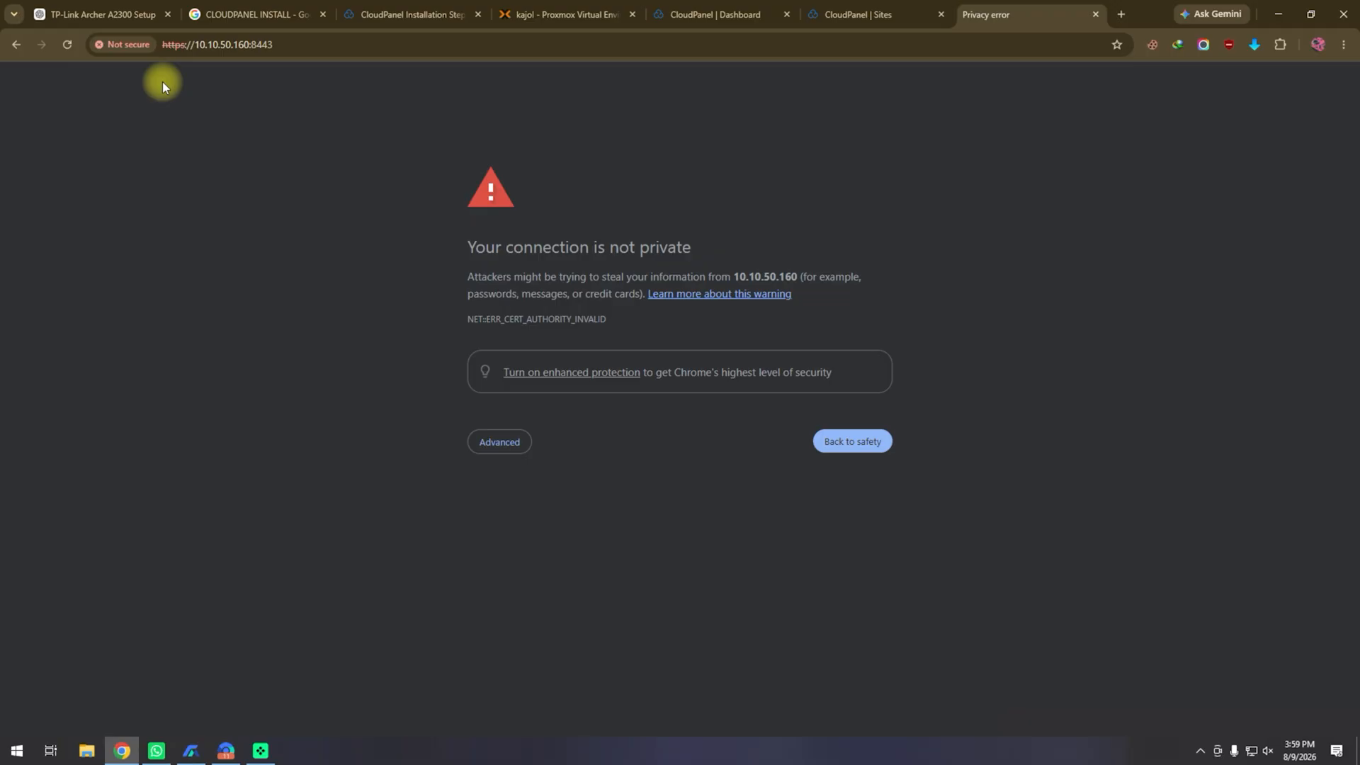
{"action": "left_click", "coordinate": [507, 442]}
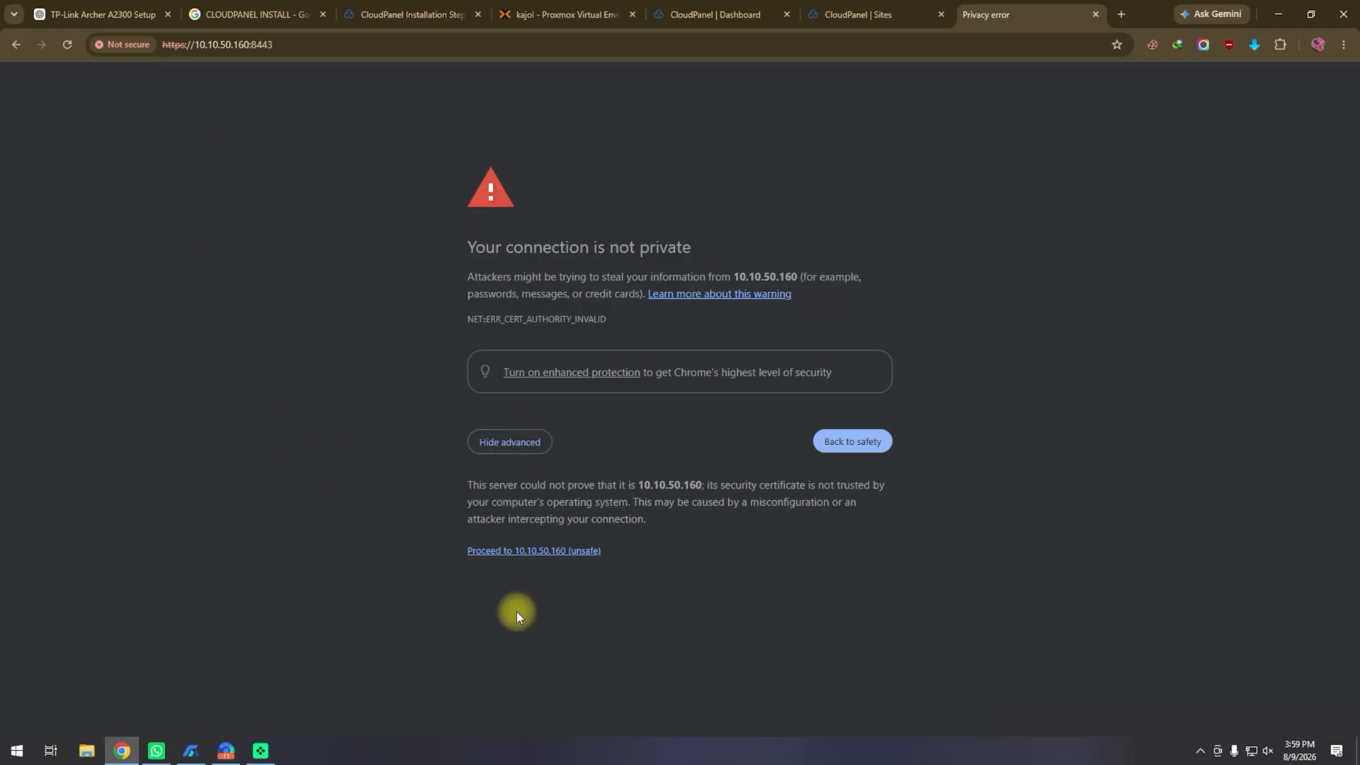
{"action": "left_click", "coordinate": [544, 552]}
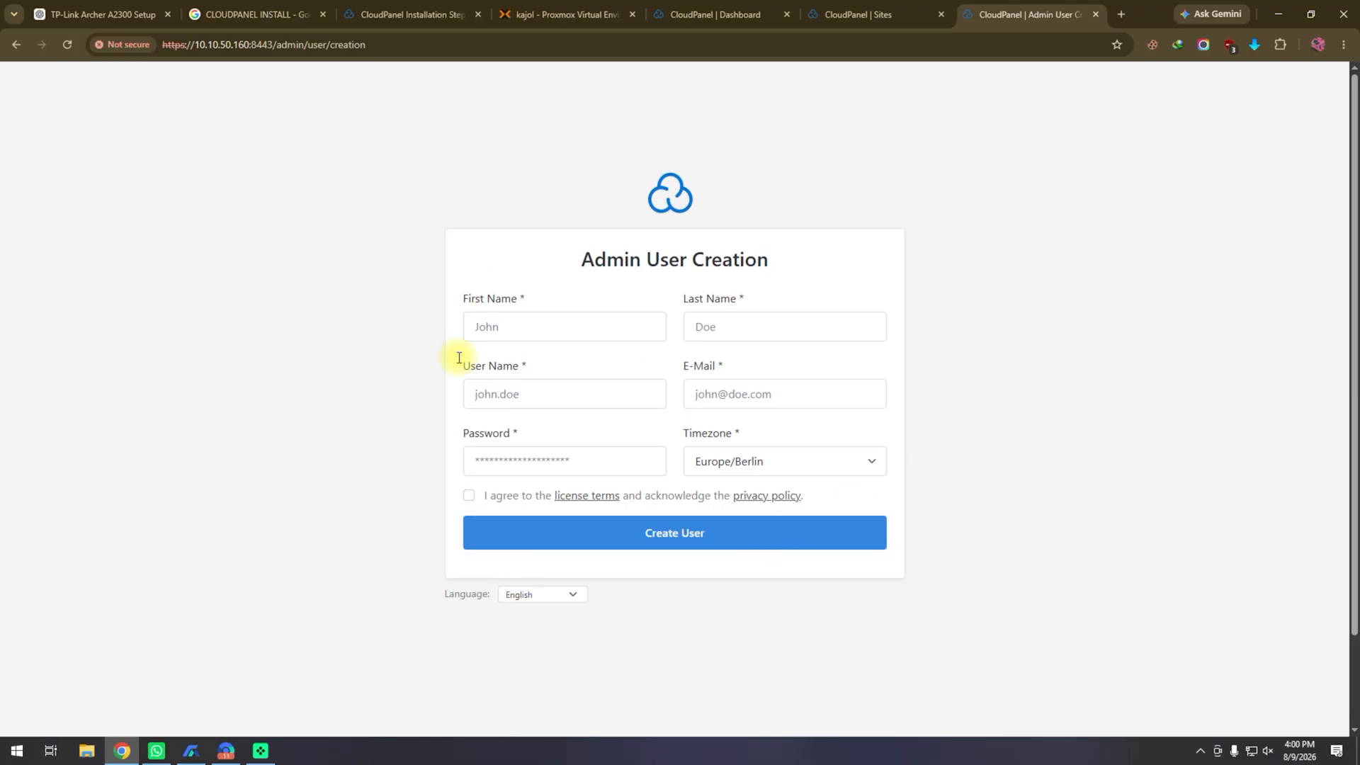
Step: Autofill the admin's first name, last name, e-mail and user name, then enter a password
{"action": "left_click", "coordinate": [575, 324]}
{"action": "left_click", "coordinate": [592, 359]}
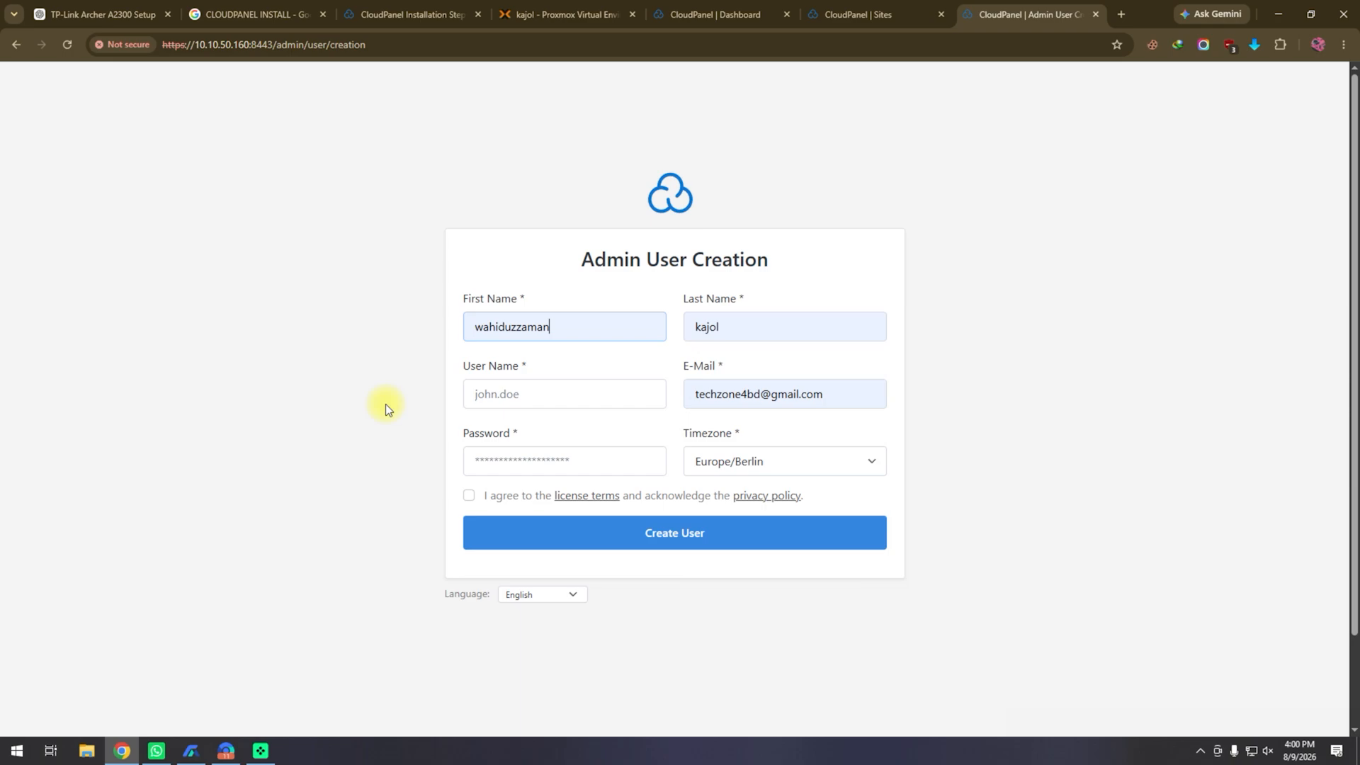
{"action": "left_click", "coordinate": [626, 397]}
{"action": "left_click", "coordinate": [602, 428]}
{"action": "left_click", "coordinate": [626, 467]}
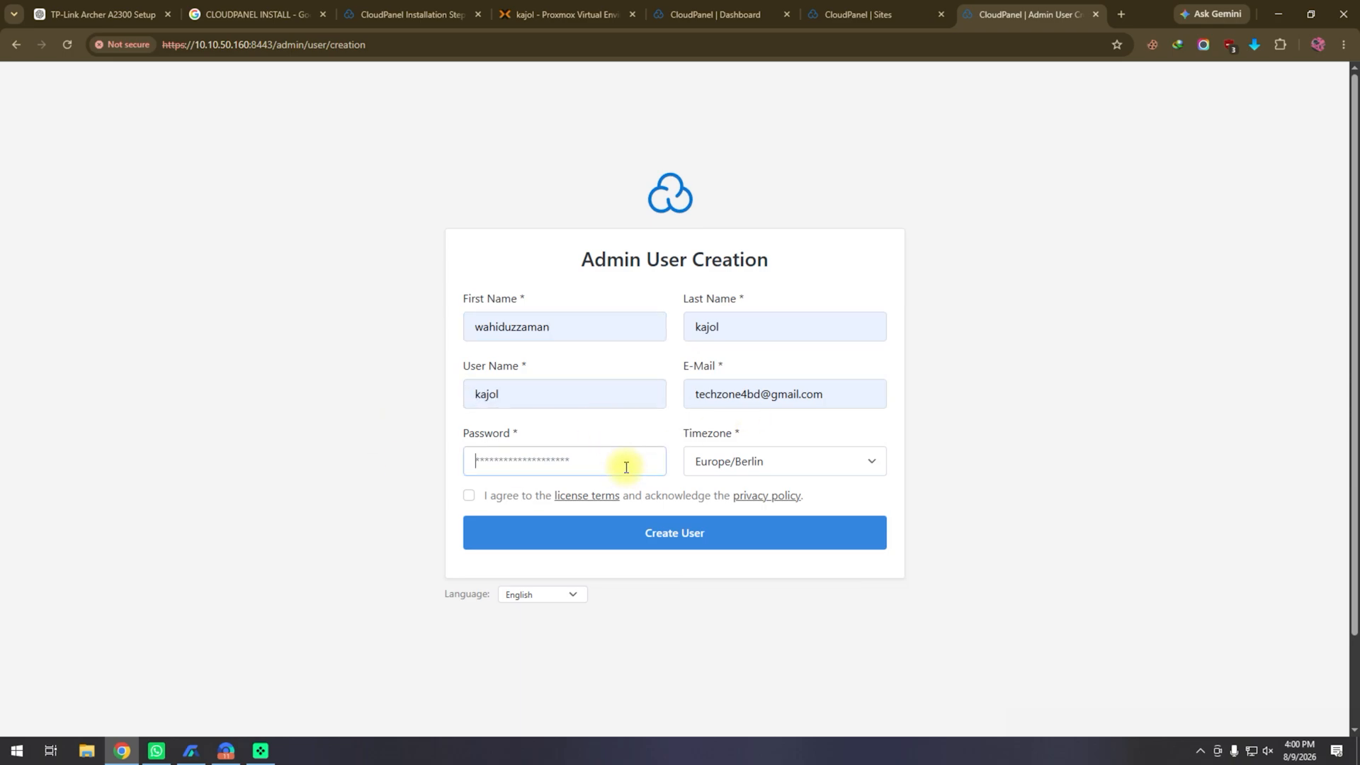
{"action": "type", "text": "**********"}
Step: Set the timezone to Asia/Dhaka, accept the terms, and create the admin user
{"action": "left_click", "coordinate": [874, 470]}
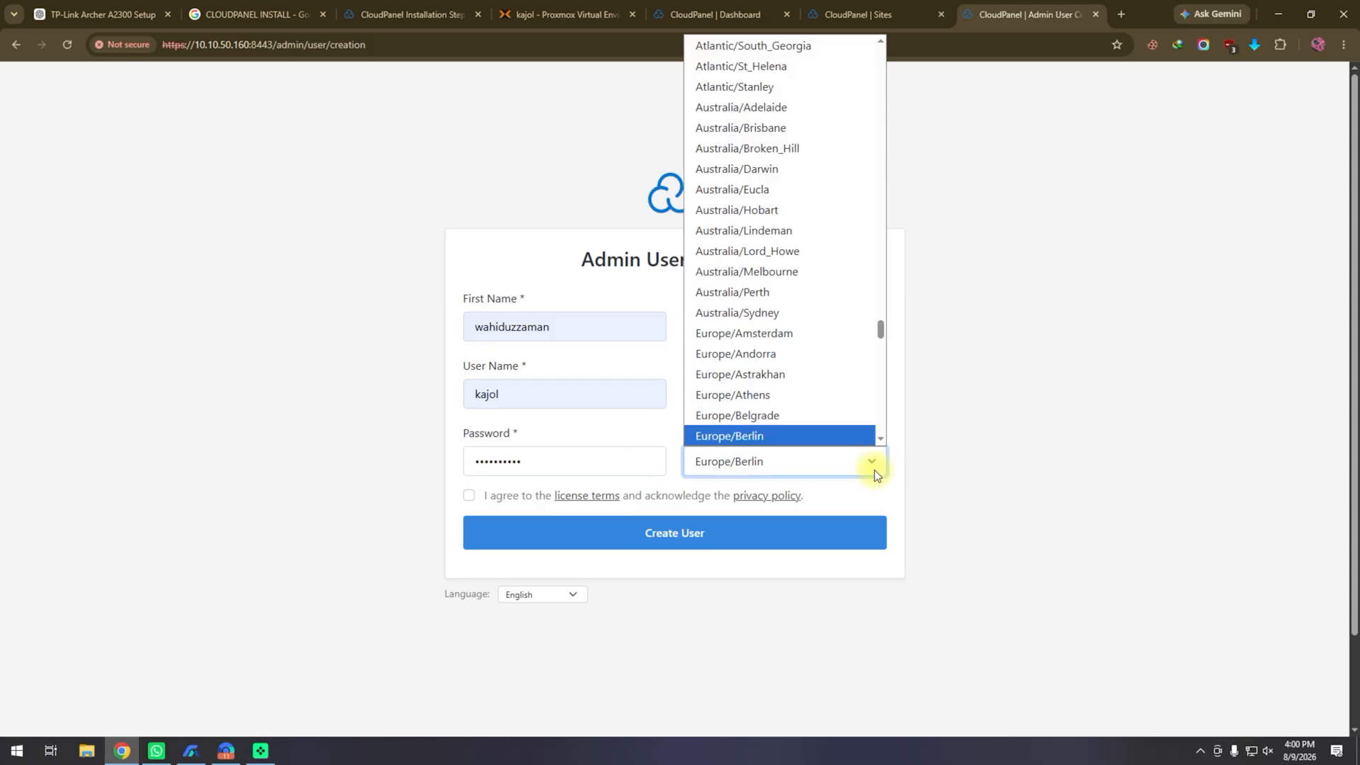
{"action": "scroll", "coordinate": [805, 326], "scroll_direction": "up", "scroll_amount": 5}
{"action": "scroll", "coordinate": [806, 329], "scroll_direction": "down", "scroll_amount": 5}
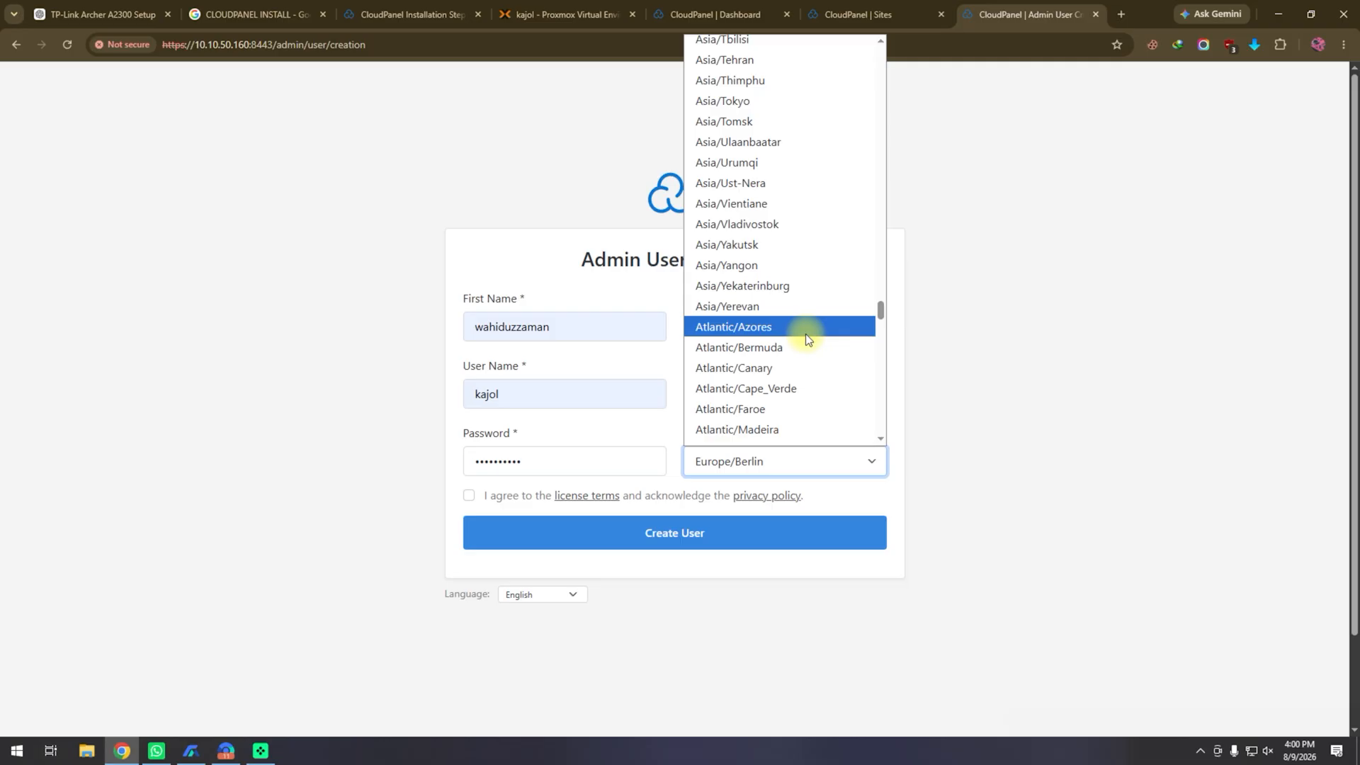
{"action": "scroll", "coordinate": [806, 334], "scroll_direction": "up", "scroll_amount": 2}
{"action": "scroll", "coordinate": [805, 334], "scroll_direction": "up", "scroll_amount": 8}
{"action": "scroll", "coordinate": [805, 333], "scroll_direction": "up", "scroll_amount": 6}
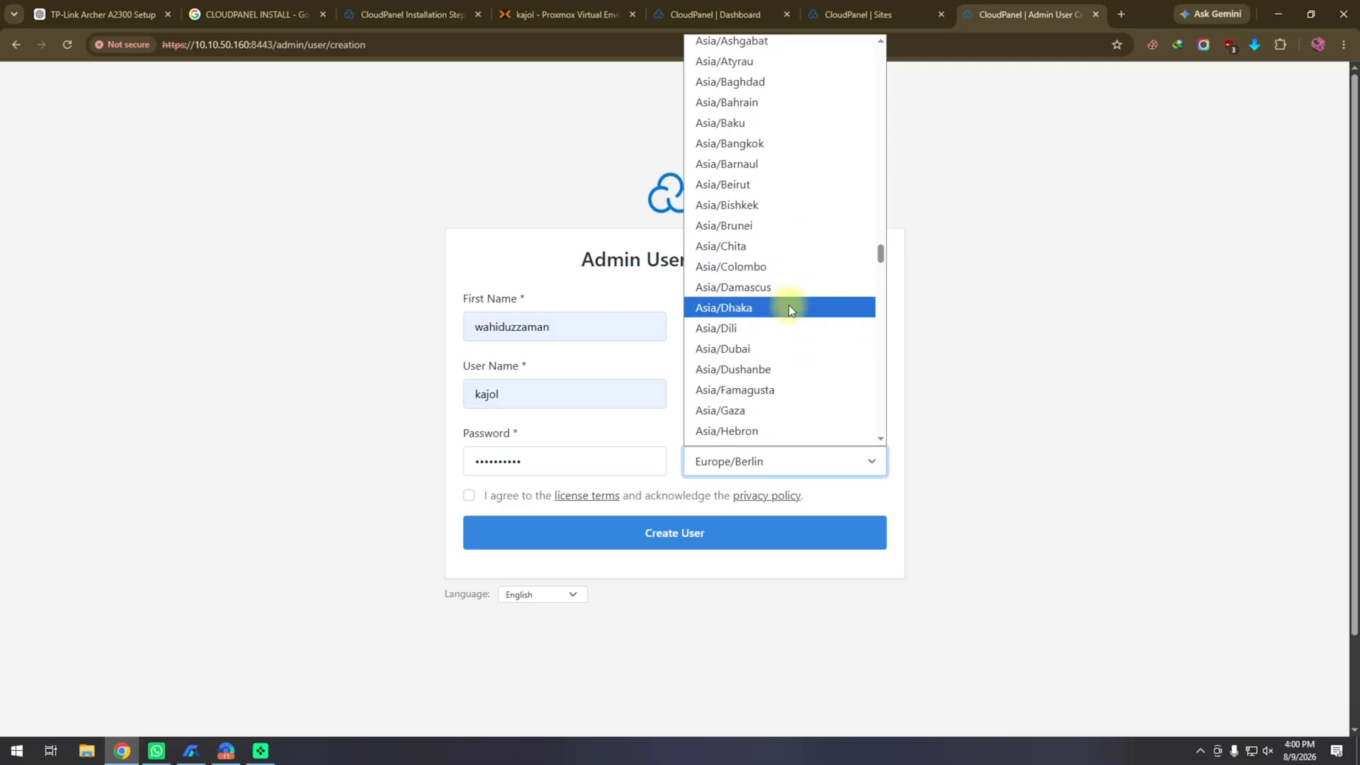
{"action": "left_click", "coordinate": [789, 306]}
{"action": "left_click", "coordinate": [469, 496]}
{"action": "left_click", "coordinate": [846, 542]}
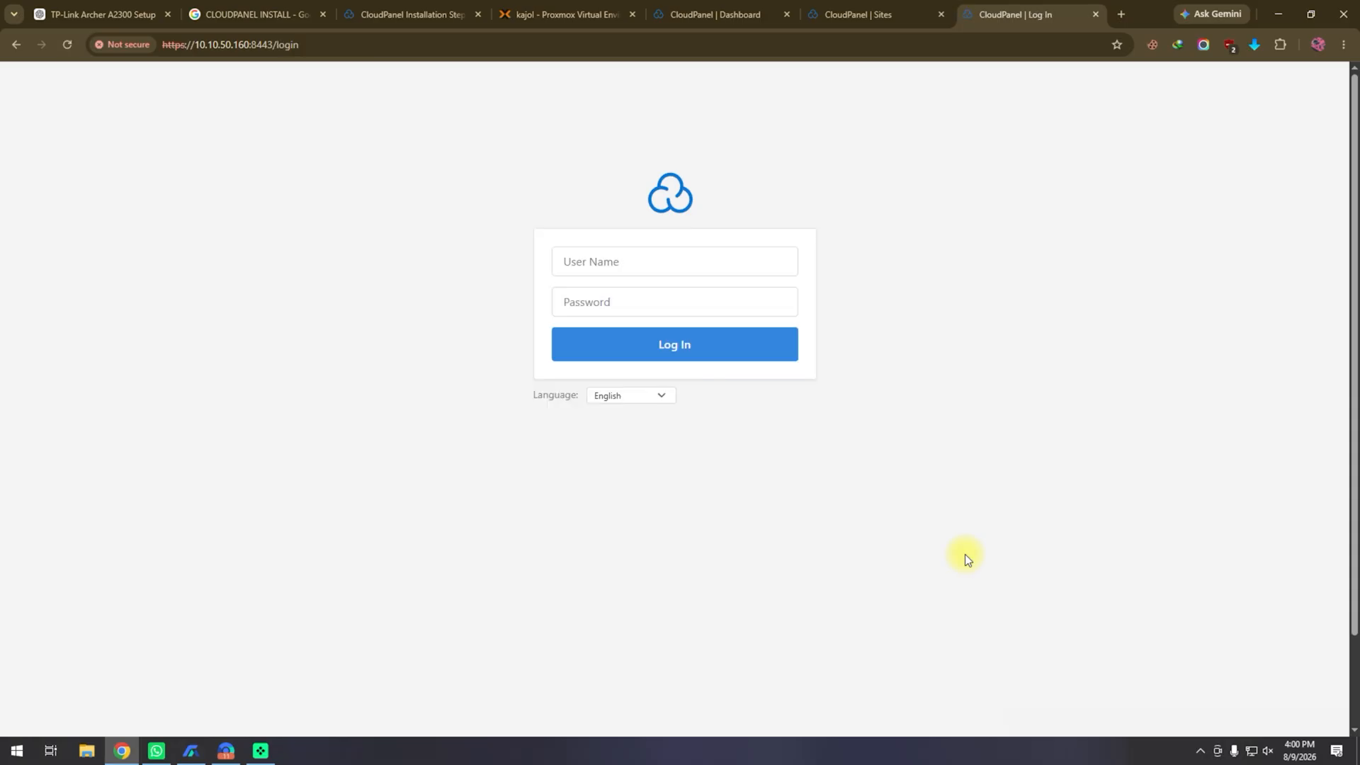
Step: Log in to CloudPanel with the admin user name and password
{"action": "left_click", "coordinate": [641, 264]}
{"action": "left_click", "coordinate": [598, 263]}
{"action": "type", "text": "t"}
{"action": "key", "text": "BackSpace"}
{"action": "type", "text": "kajol"}
{"action": "key", "text": "Tab"}
{"action": "type", "text": "**********"}
{"action": "key", "text": "Return"}
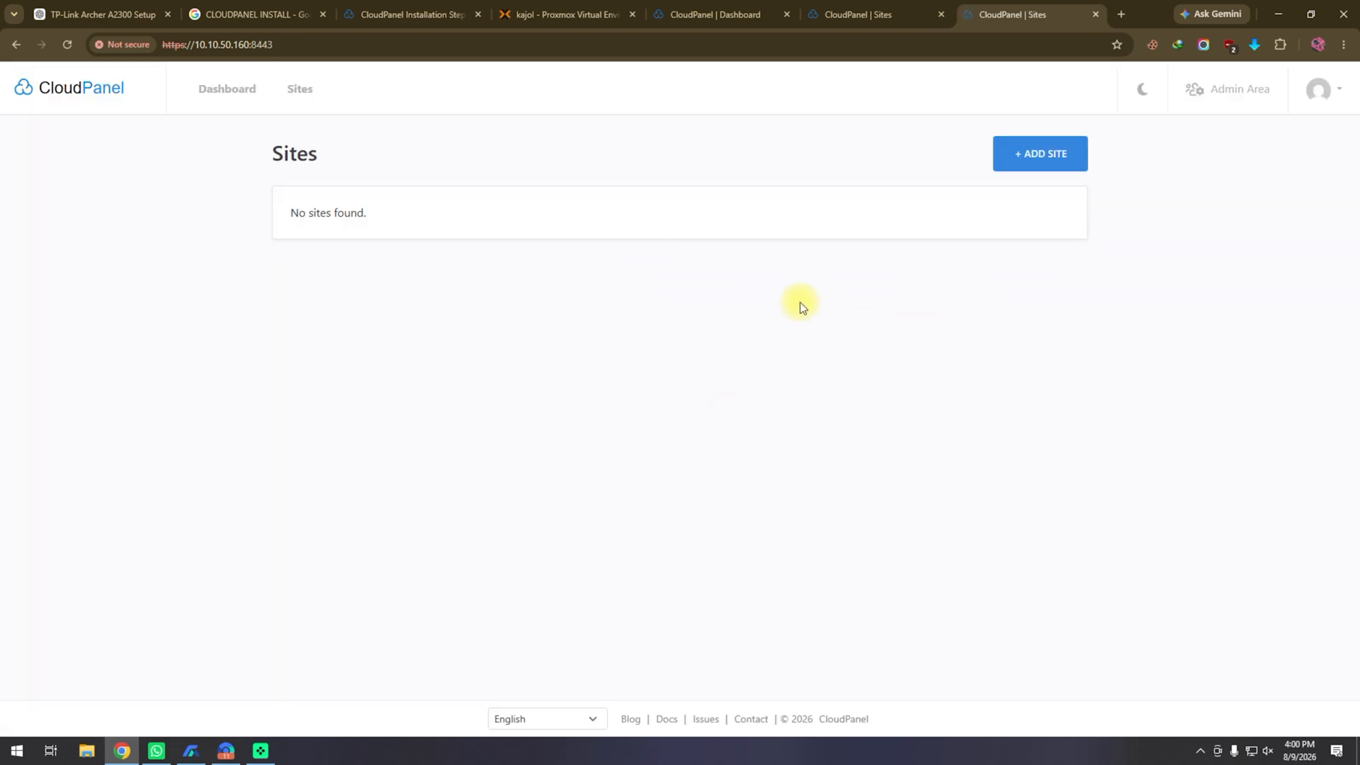
Step: Switch the panel to the dark theme and review the server dashboard charts
{"action": "left_click", "coordinate": [1129, 101]}
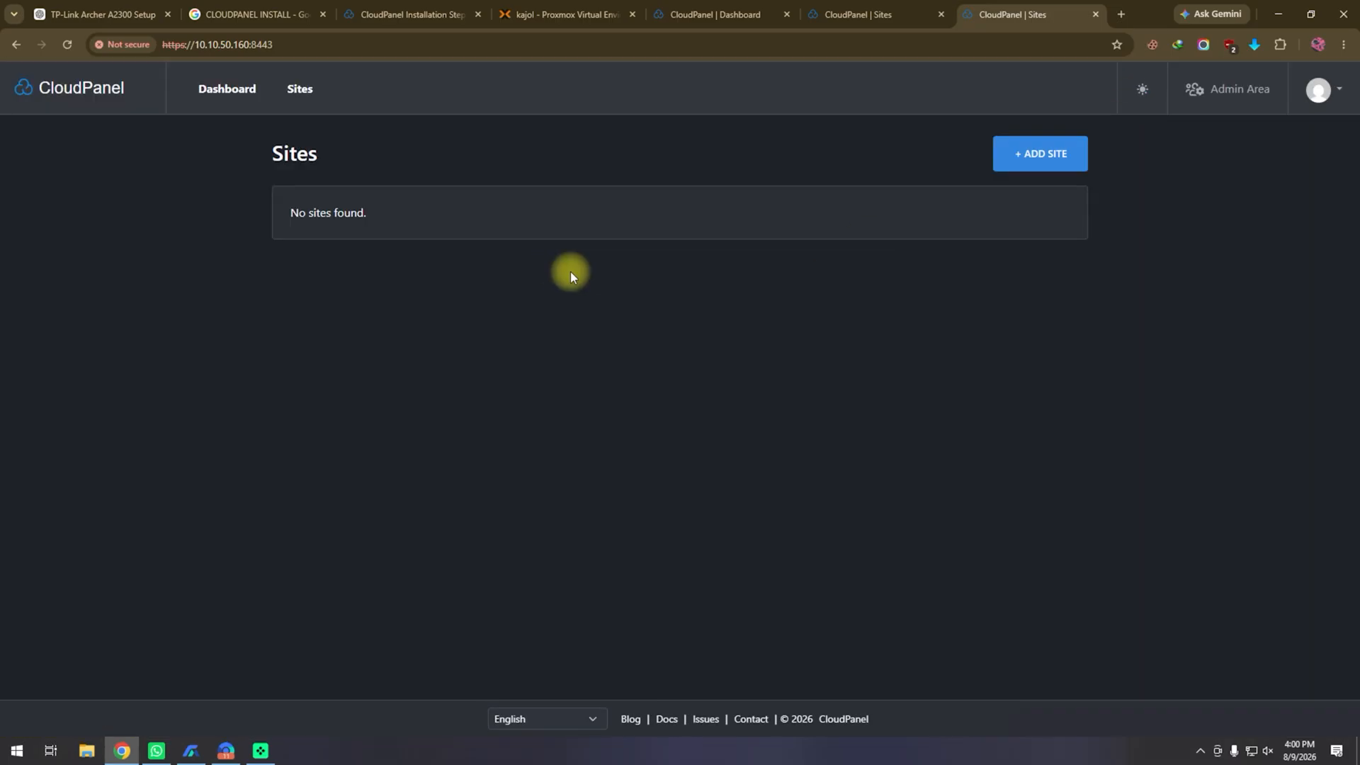
{"action": "left_click", "coordinate": [272, 90]}
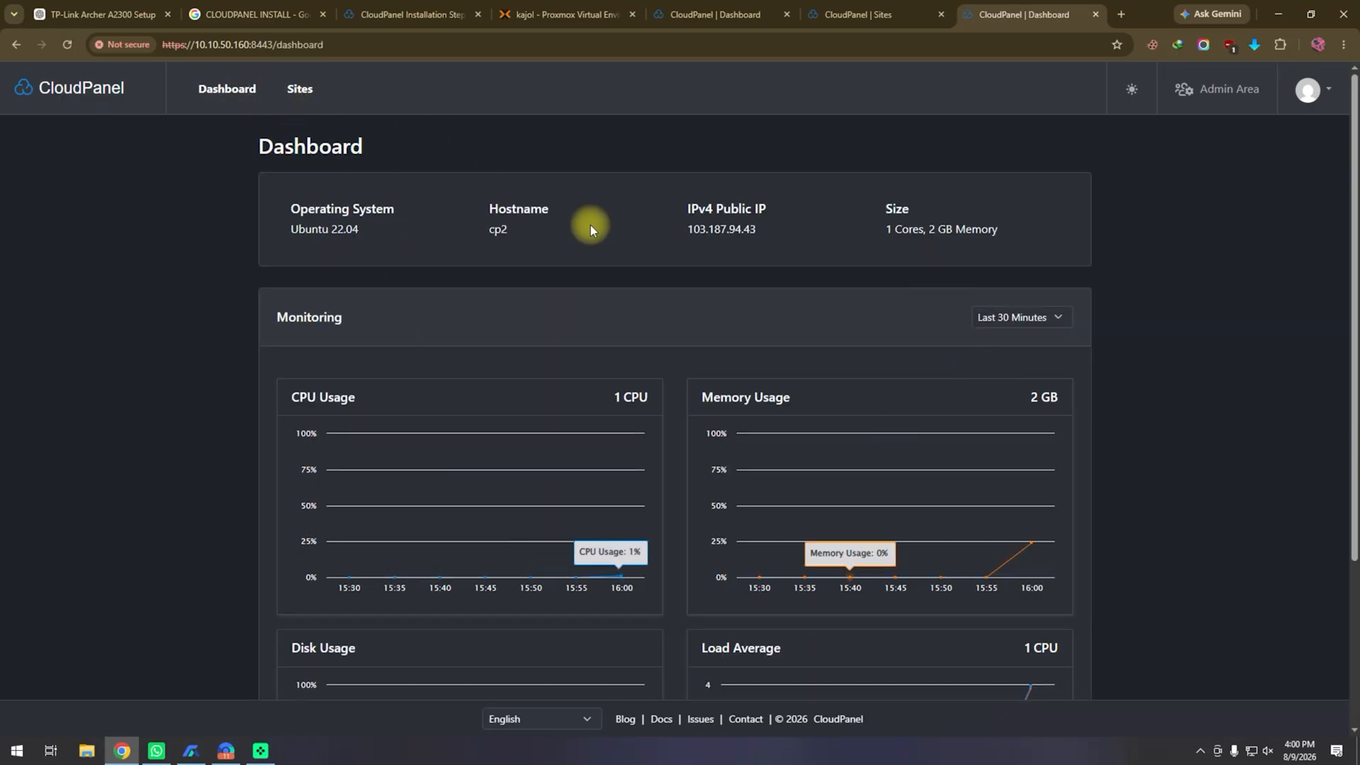
{"action": "scroll", "coordinate": [843, 459], "scroll_direction": "down", "scroll_amount": 3}
{"action": "scroll", "coordinate": [843, 459], "scroll_direction": "up", "scroll_amount": 3}
Step: Go to Sites and start adding a new site
{"action": "left_click", "coordinate": [301, 93]}
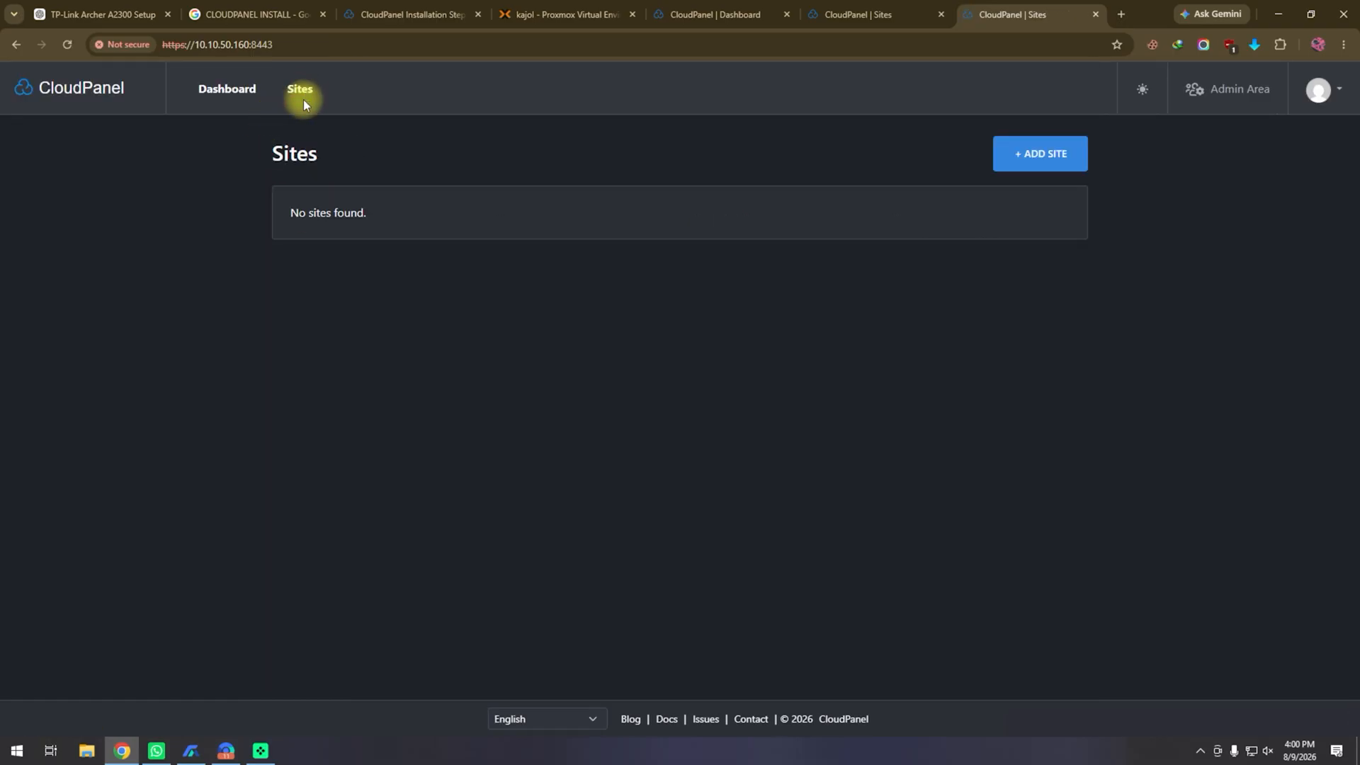
{"action": "left_click", "coordinate": [1042, 157]}
{"action": "scroll", "coordinate": [848, 362], "scroll_direction": "down", "scroll_amount": 3}
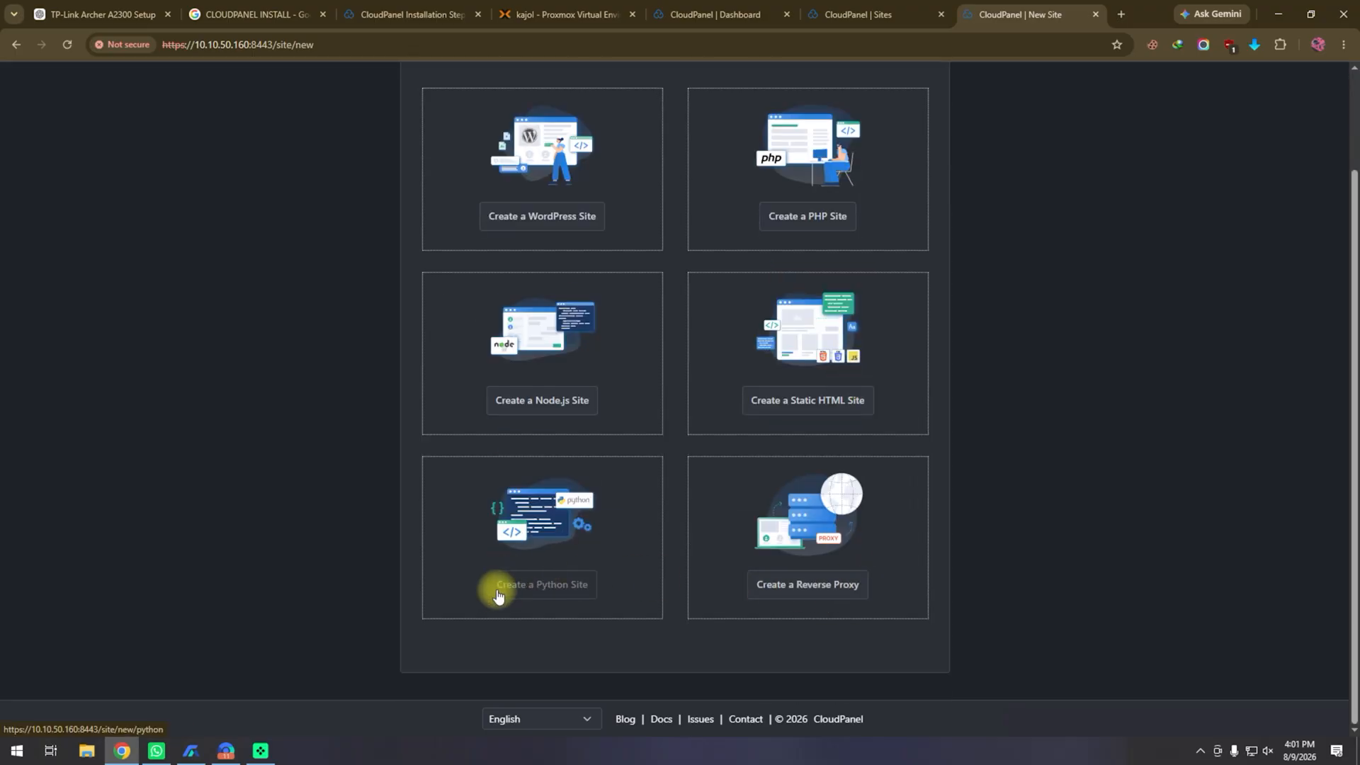
{"action": "scroll", "coordinate": [614, 598], "scroll_direction": "up", "scroll_amount": 2}
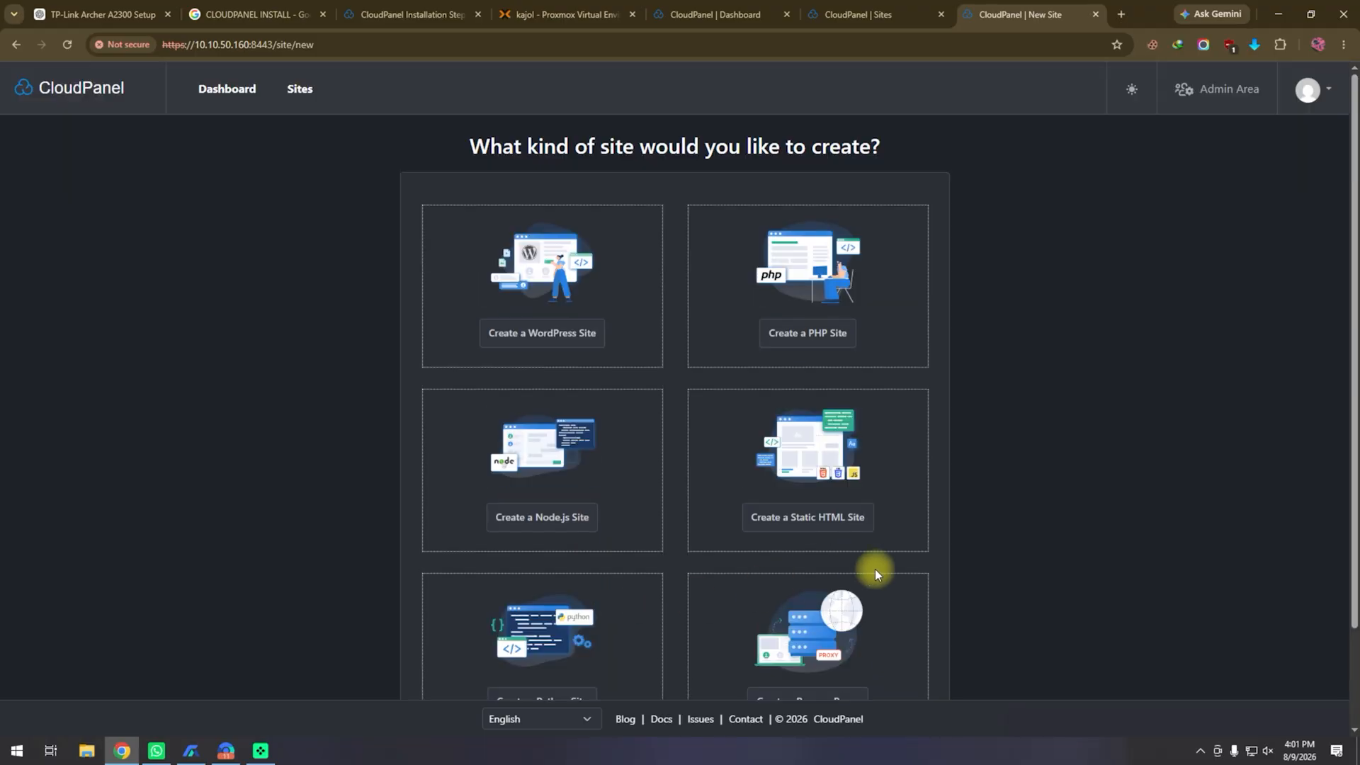
{"action": "scroll", "coordinate": [665, 534], "scroll_direction": "down", "scroll_amount": 2}
{"action": "scroll", "coordinate": [664, 535], "scroll_direction": "up", "scroll_amount": 2}
Step: Start a new published route on the synology tunnel for subdomain demo on spacenet.top
{"action": "left_click", "coordinate": [227, 750]}
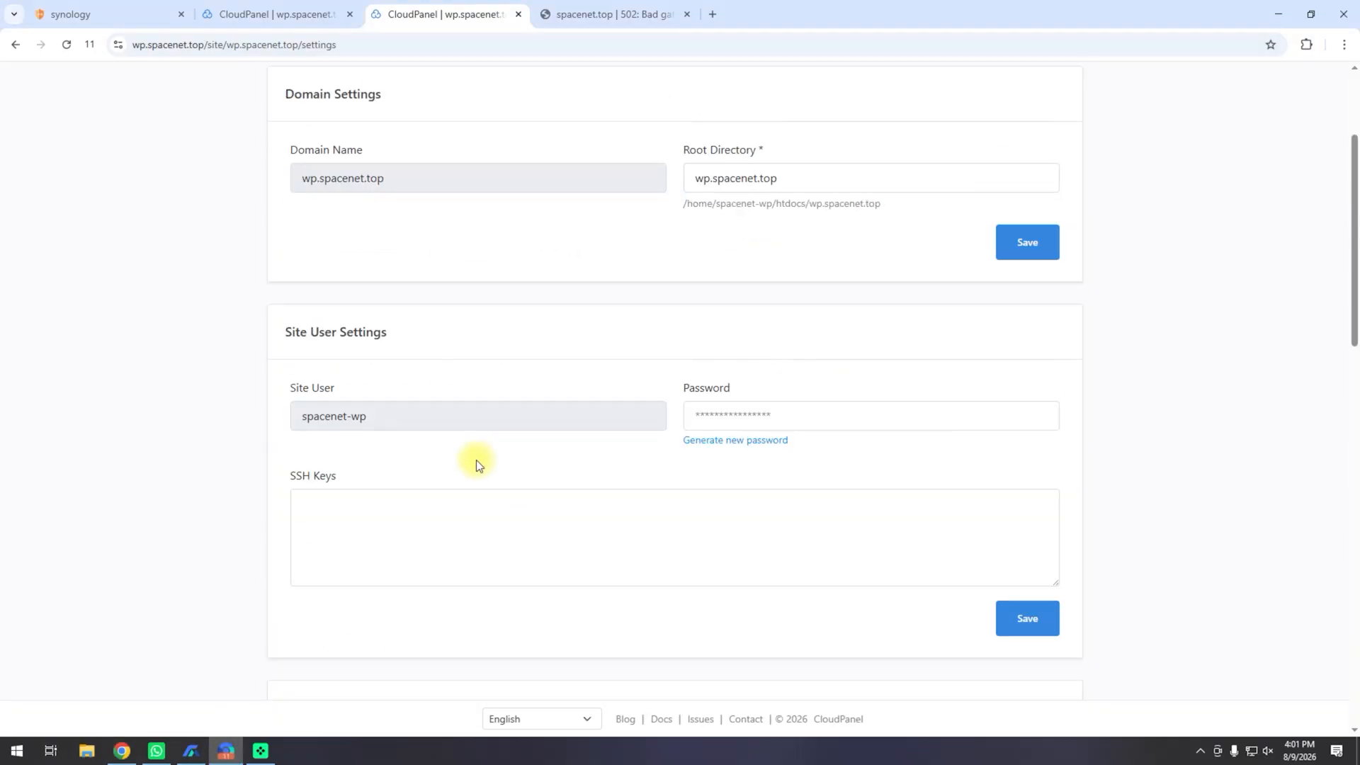
{"action": "left_click", "coordinate": [143, 14]}
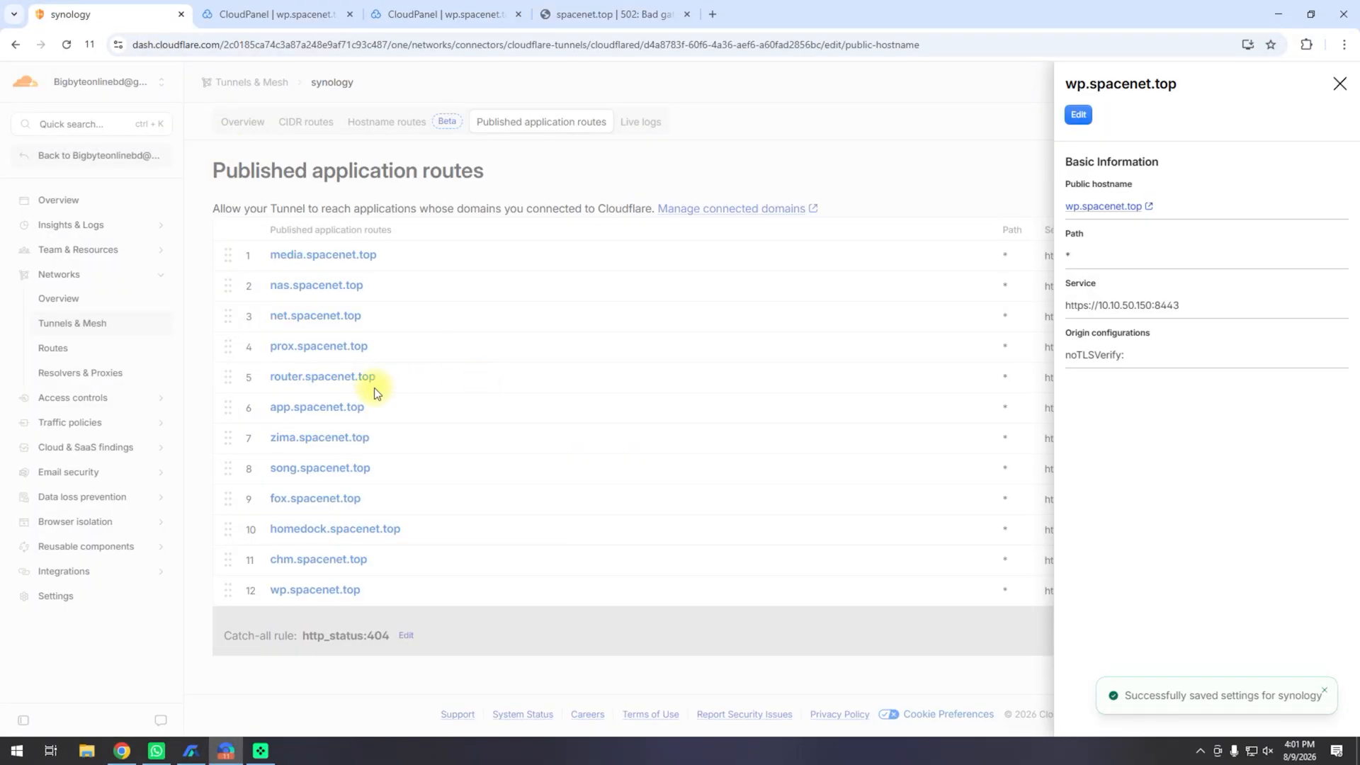
{"action": "left_click", "coordinate": [681, 159]}
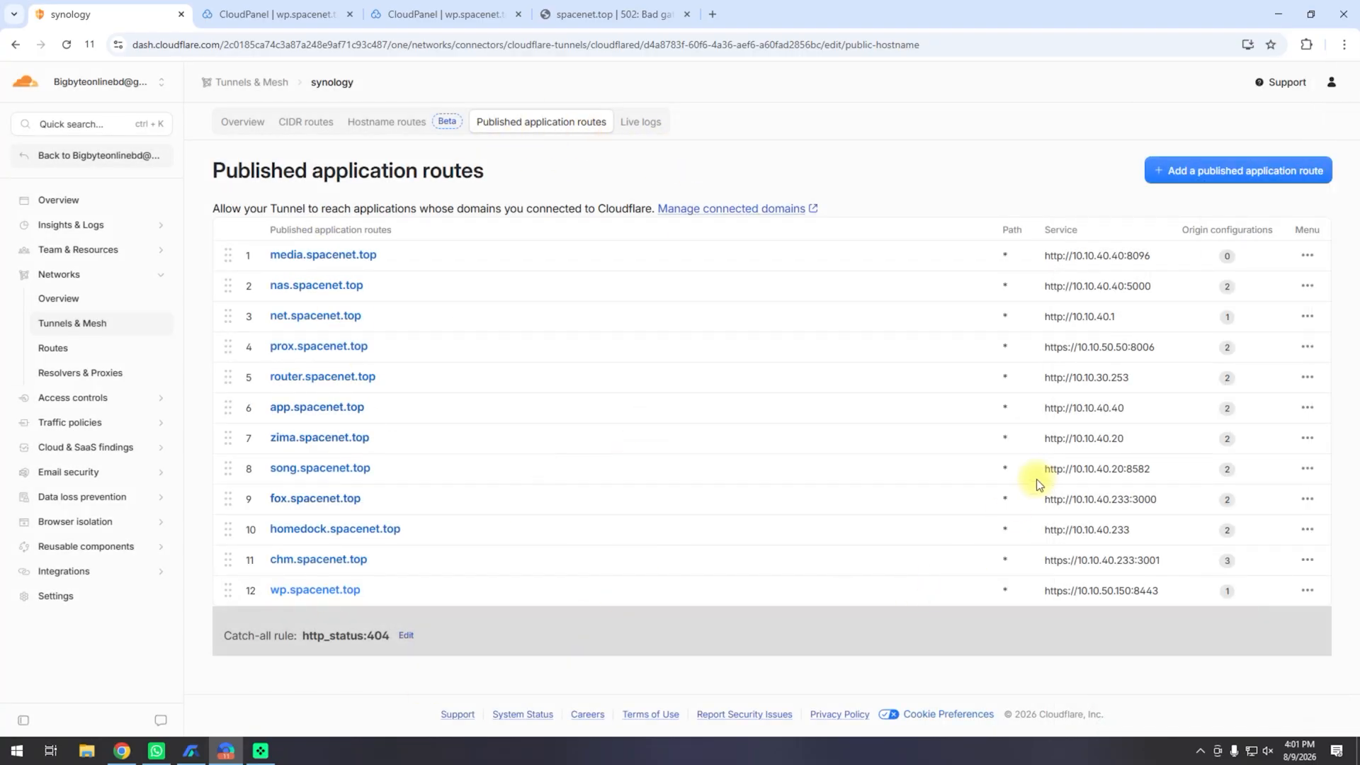
{"action": "left_click", "coordinate": [1151, 172]}
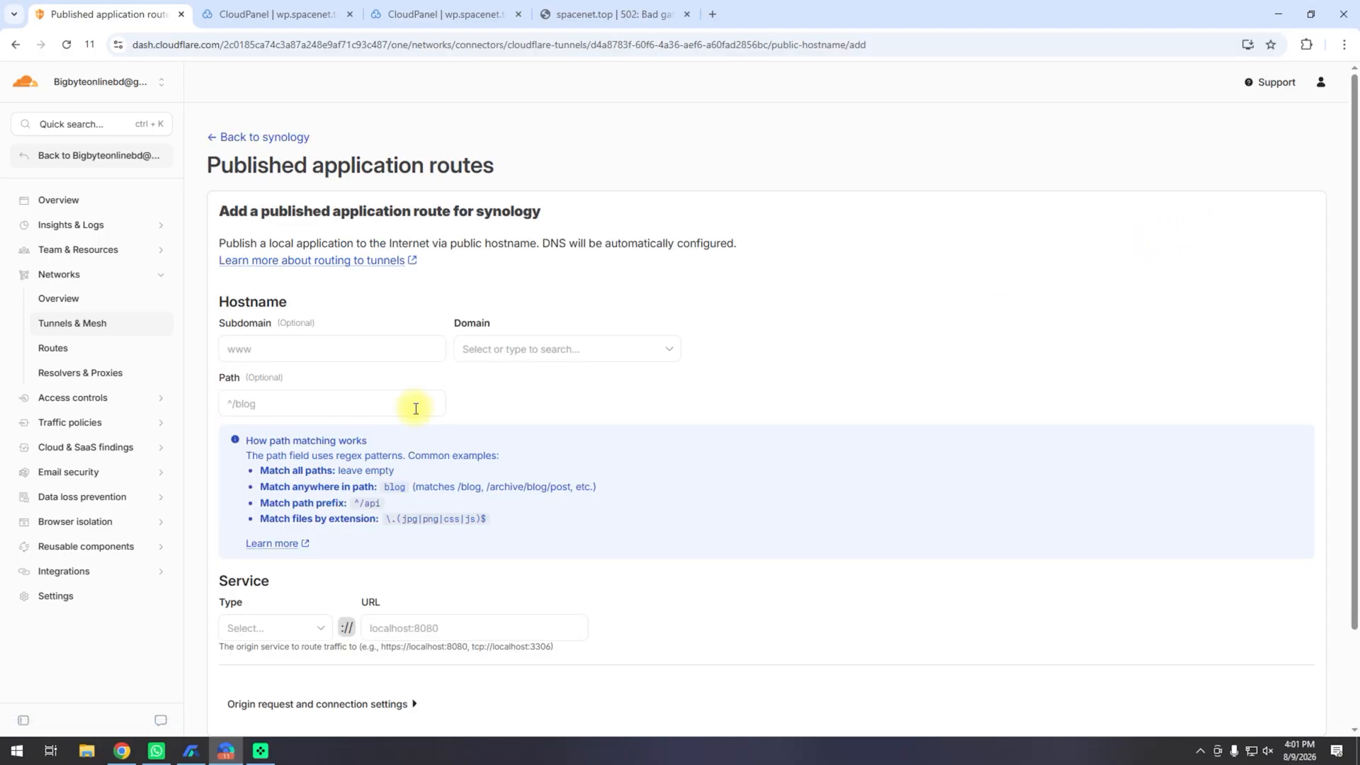
{"action": "left_click", "coordinate": [370, 349]}
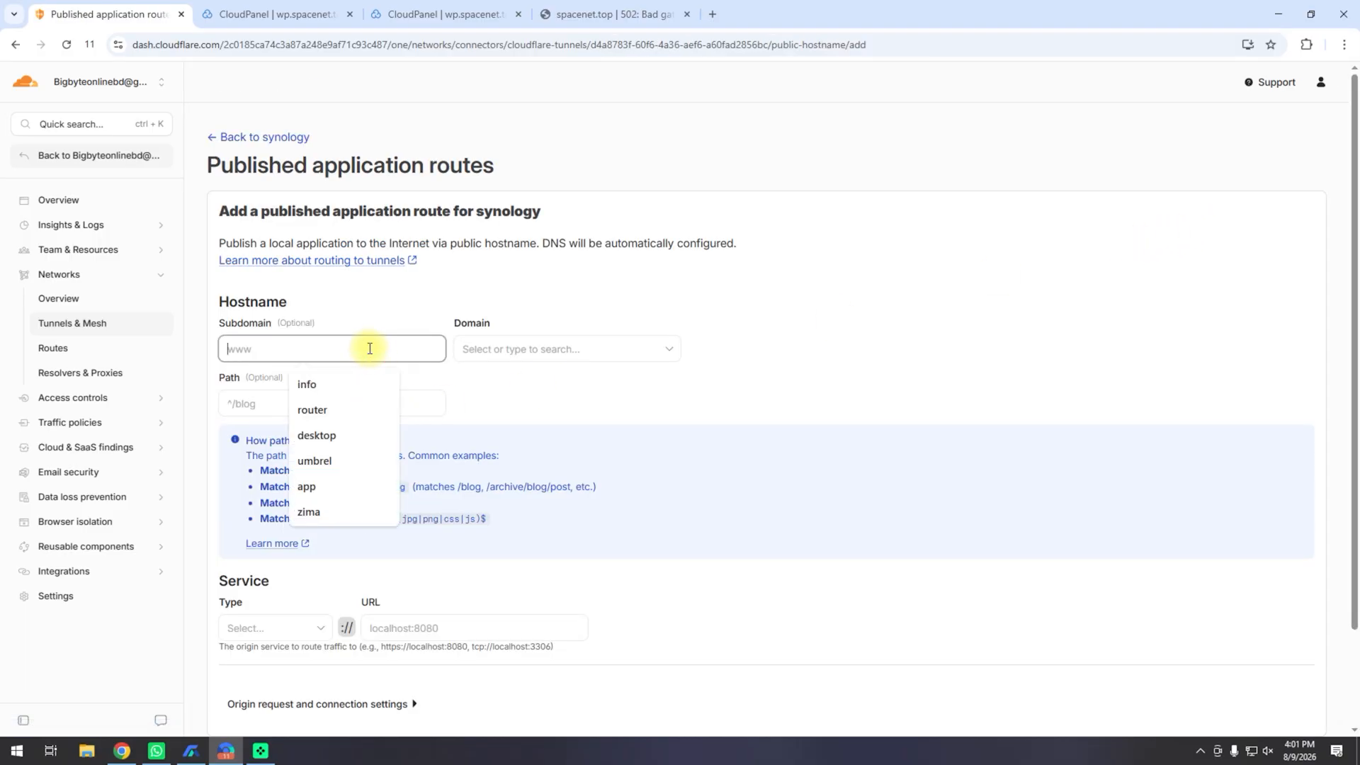
{"action": "type", "text": "demo"}
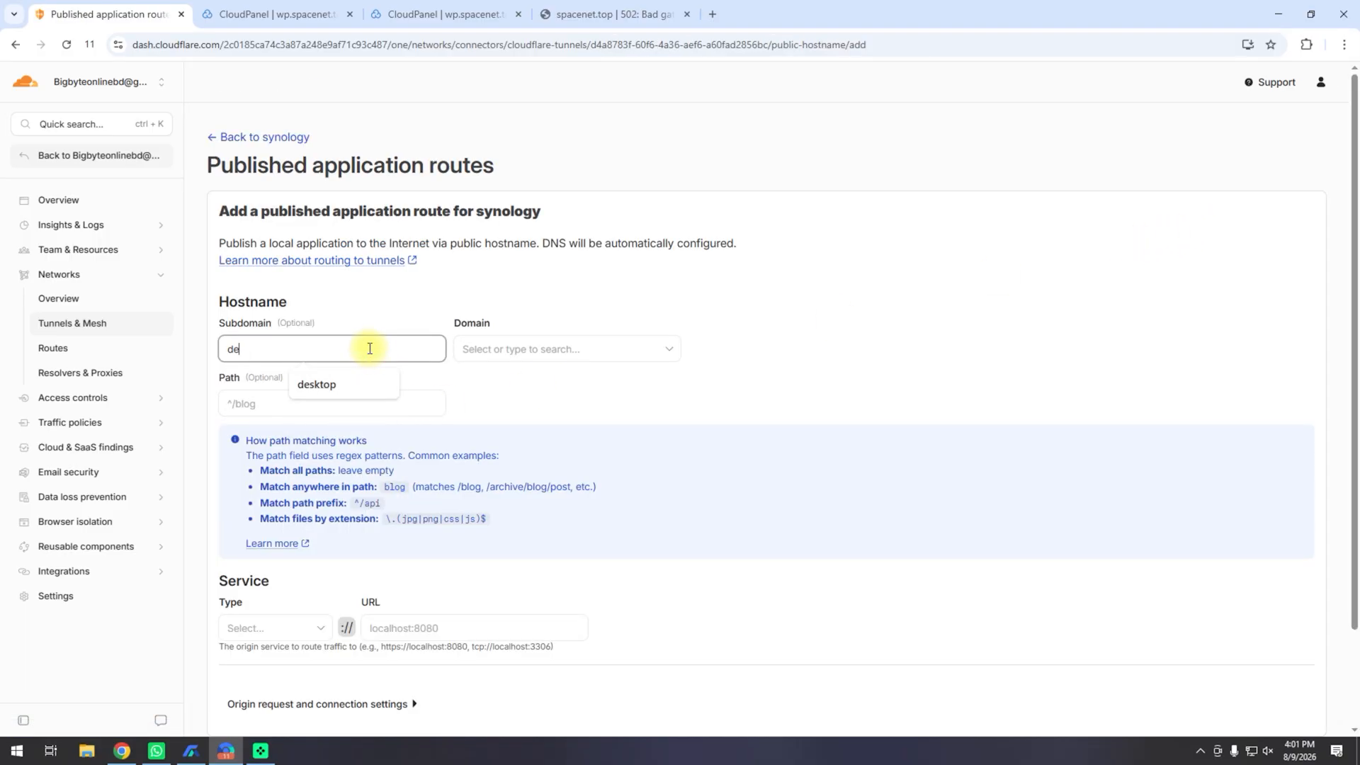
{"action": "left_click", "coordinate": [533, 349]}
{"action": "left_click", "coordinate": [538, 376]}
Step: Set the route's service type to HTTPS with URL 10.10.50.160:8443 copied from CloudPanel
{"action": "scroll", "coordinate": [673, 400], "scroll_direction": "down", "scroll_amount": 2}
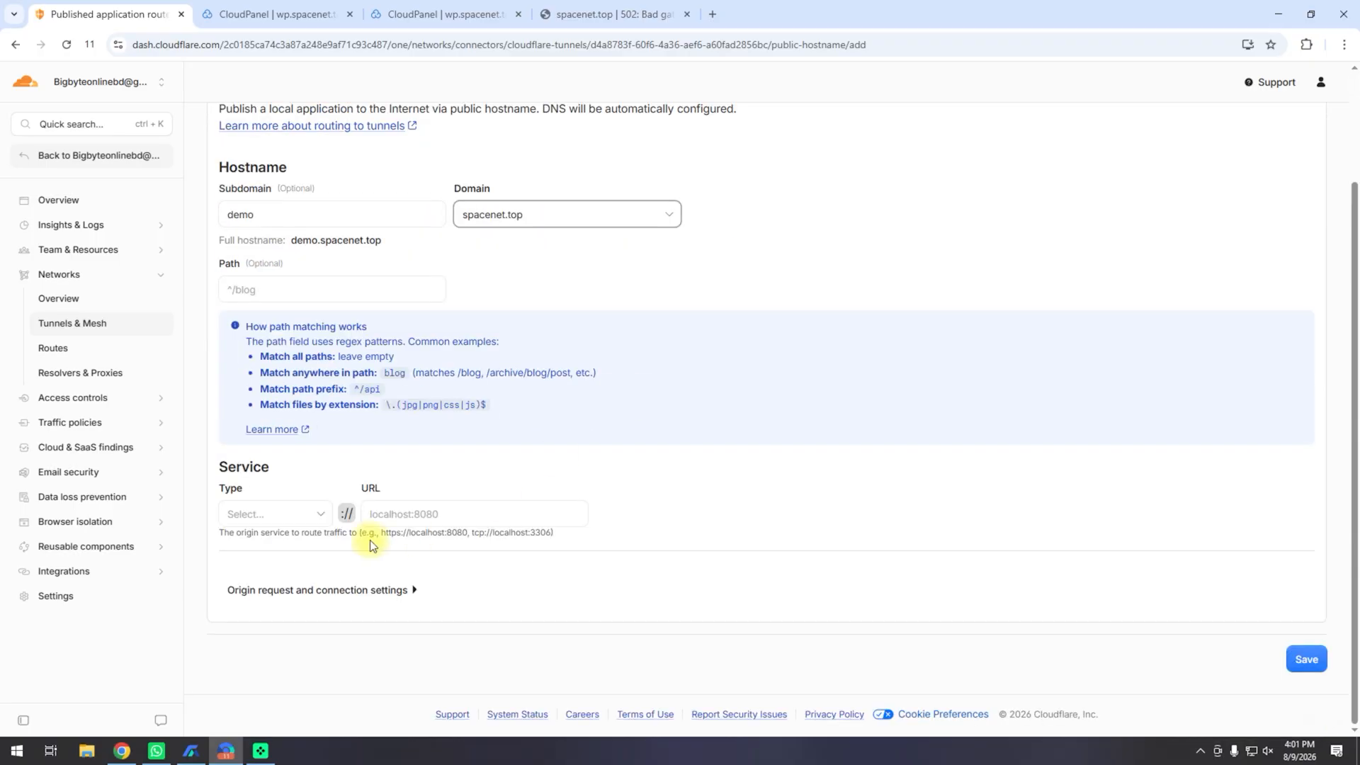
{"action": "left_click", "coordinate": [301, 511]}
{"action": "left_click", "coordinate": [274, 561]}
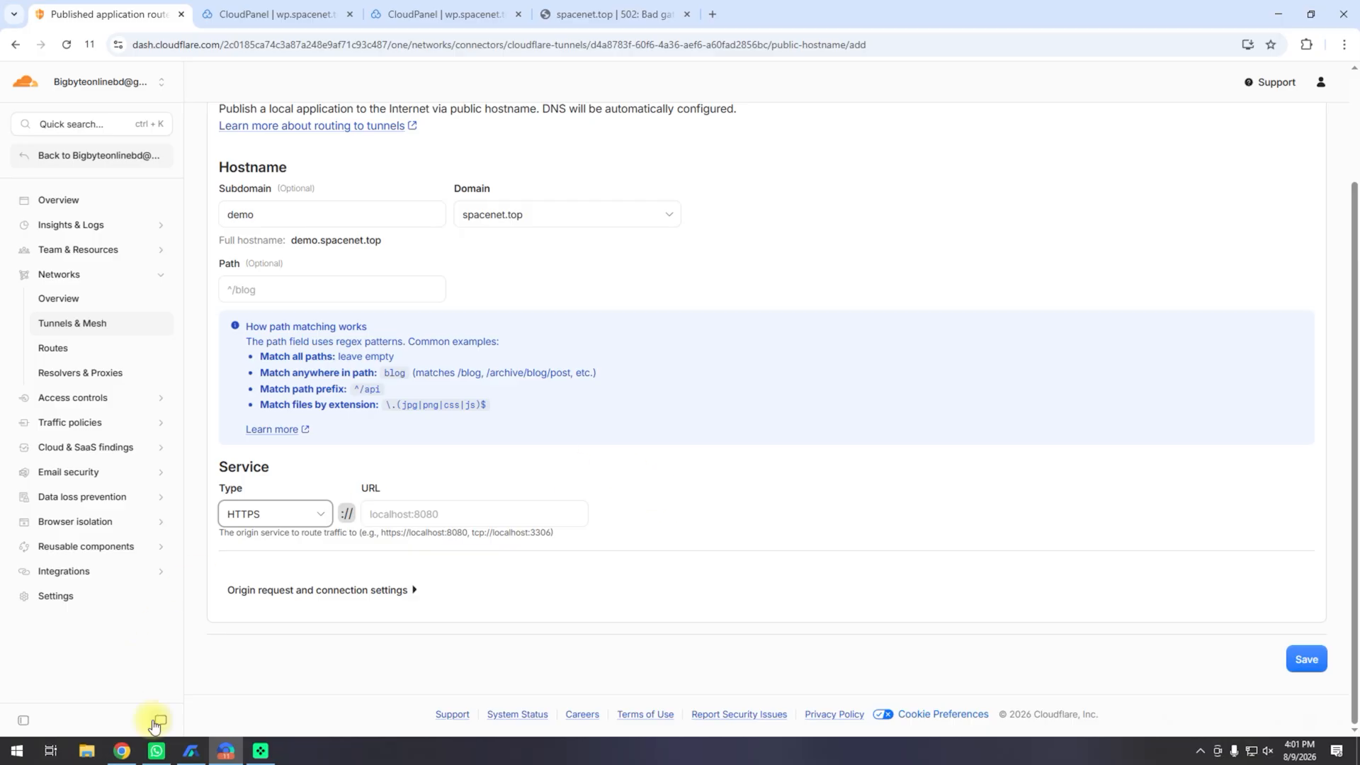
{"action": "left_click", "coordinate": [122, 750]}
{"action": "left_click_drag", "start_coordinate": [273, 44], "coordinate": [210, 48]}
{"action": "right_click", "coordinate": [209, 49]}
{"action": "left_click", "coordinate": [293, 161]}
{"action": "left_click", "coordinate": [1279, 14]}
{"action": "right_click", "coordinate": [440, 522]}
{"action": "left_click", "coordinate": [500, 316]}
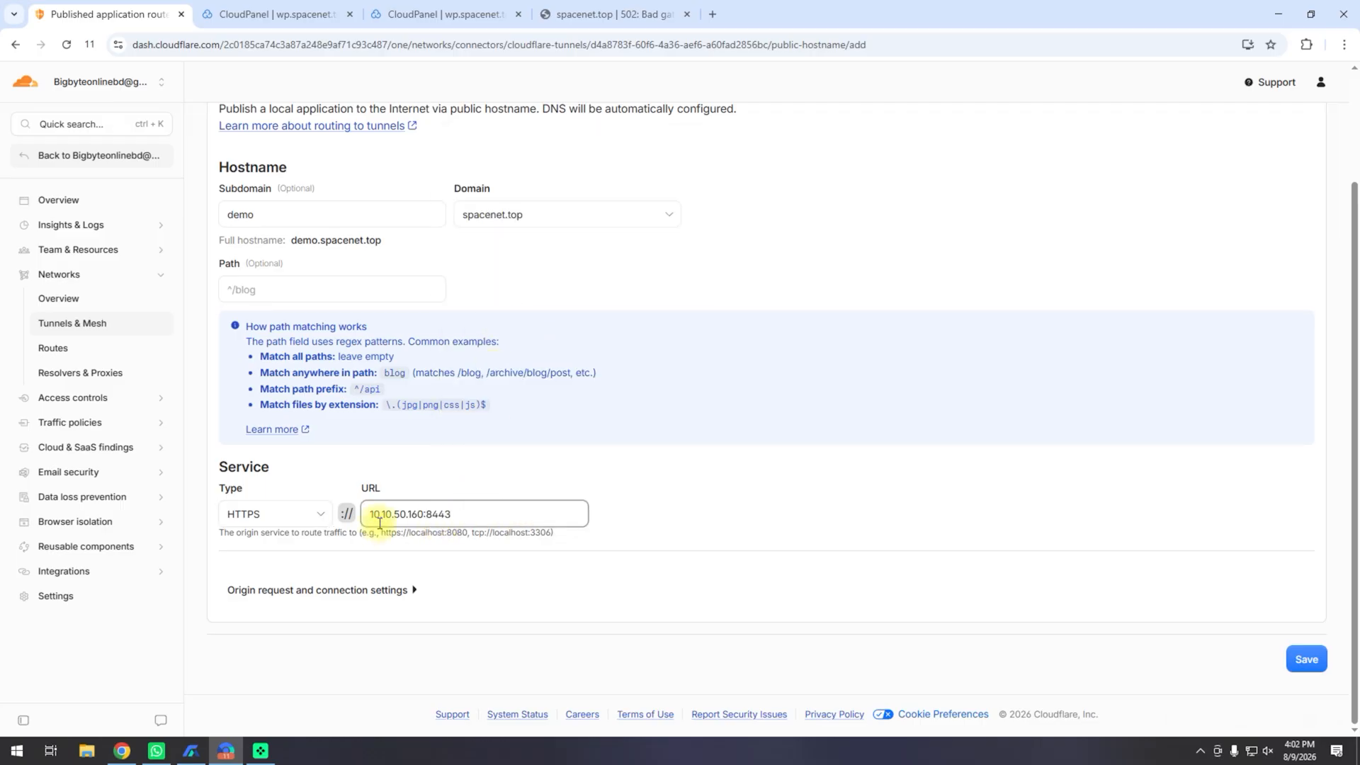
Step: Turn on No TLS Verify in the origin settings and save the route
{"action": "left_click", "coordinate": [365, 592]}
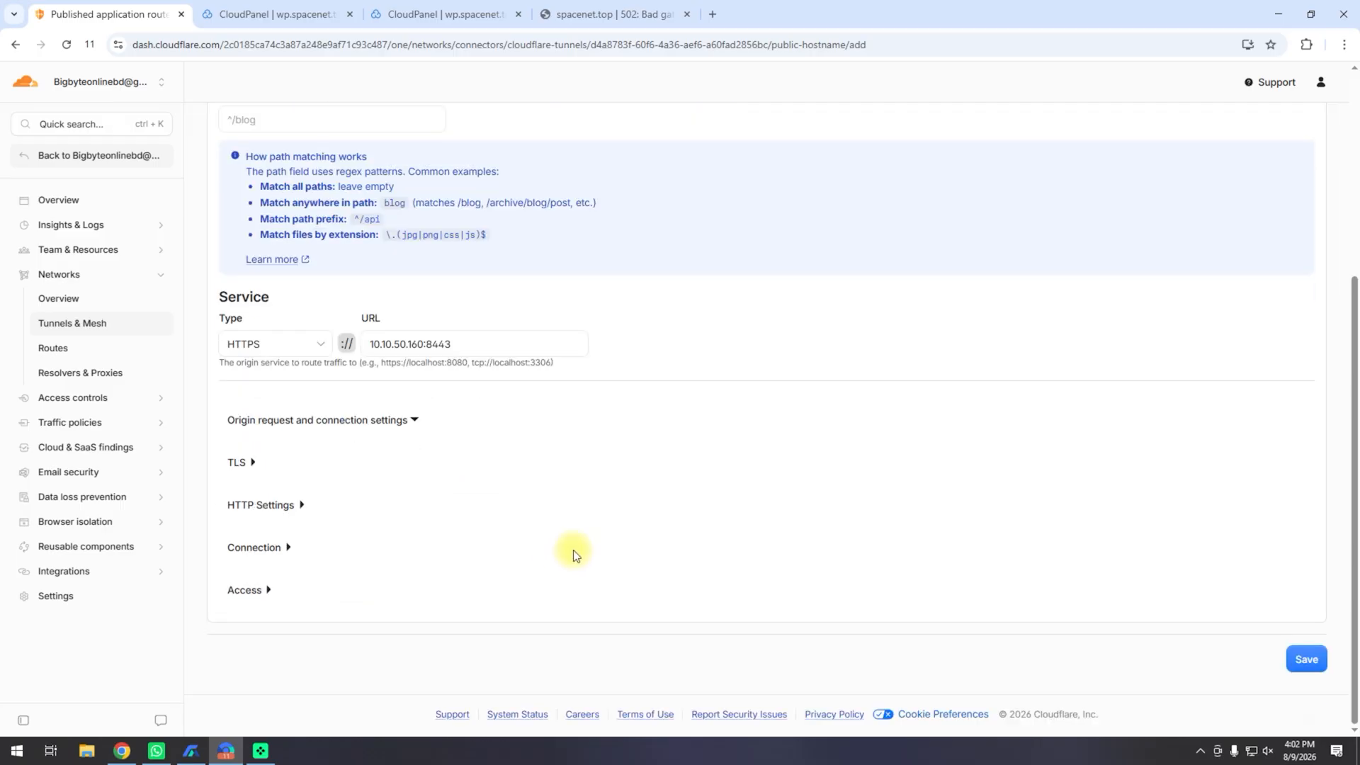
{"action": "left_click", "coordinate": [243, 462]}
{"action": "scroll", "coordinate": [824, 473], "scroll_direction": "down", "scroll_amount": 4}
{"action": "left_click", "coordinate": [1282, 367]}
{"action": "scroll", "coordinate": [948, 450], "scroll_direction": "down", "scroll_amount": 2}
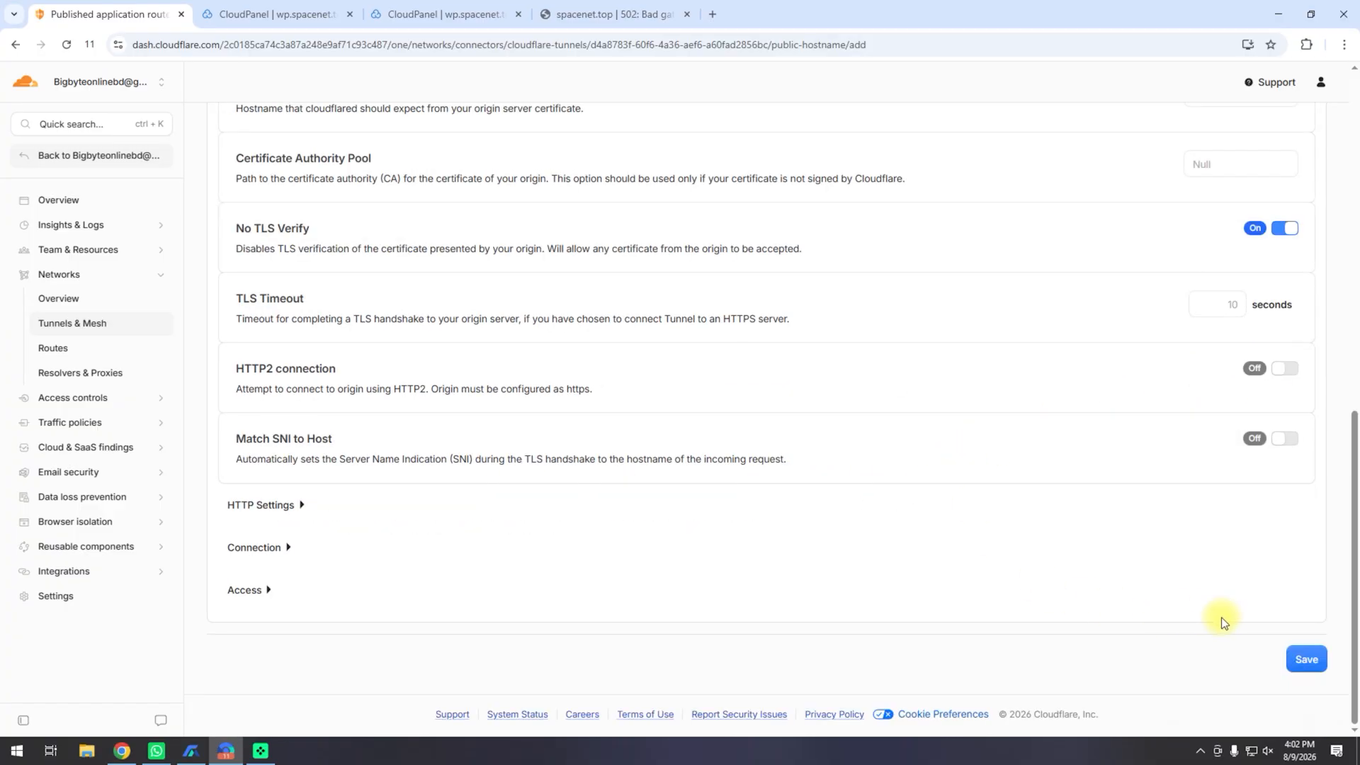
{"action": "left_click", "coordinate": [1297, 660]}
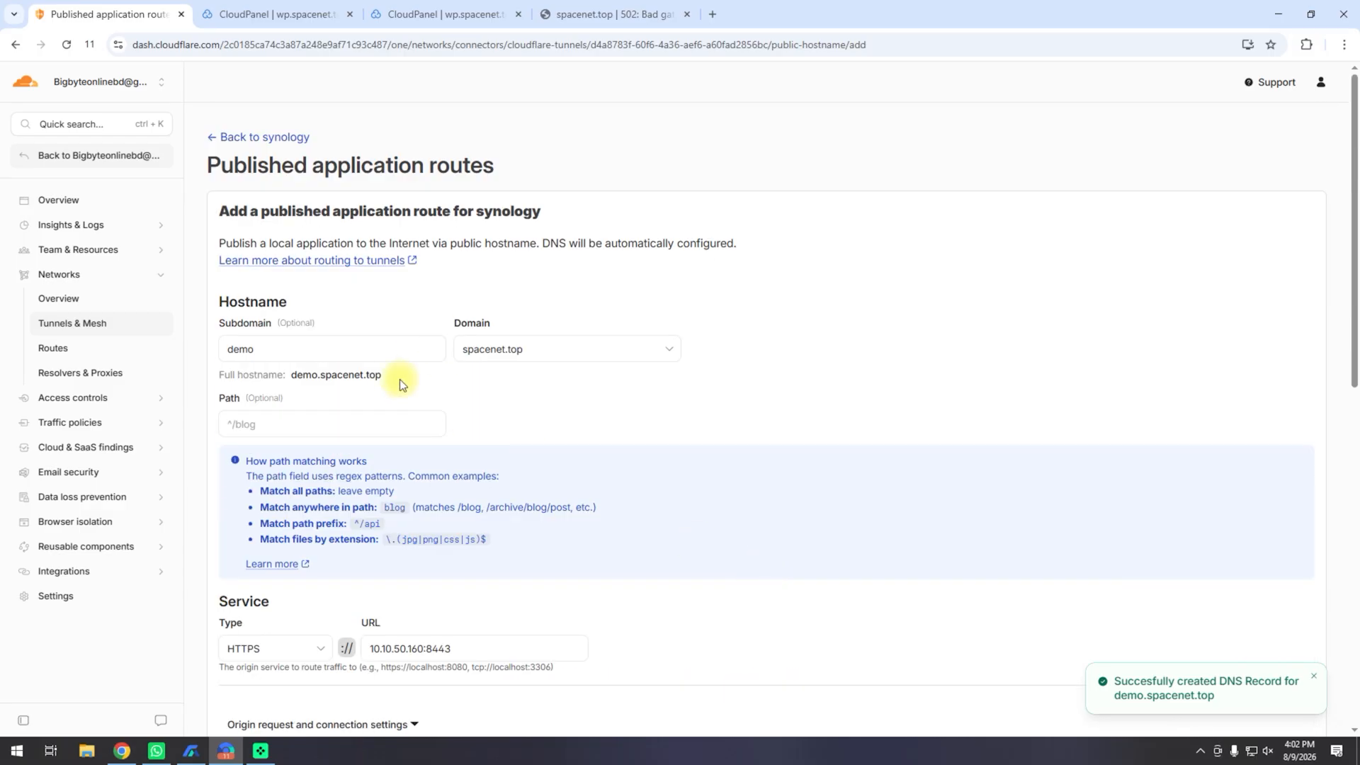
Step: Open the demo.spacenet.top route details
{"action": "left_click_drag", "start_coordinate": [381, 376], "coordinate": [295, 378]}
{"action": "left_click", "coordinate": [443, 450]}
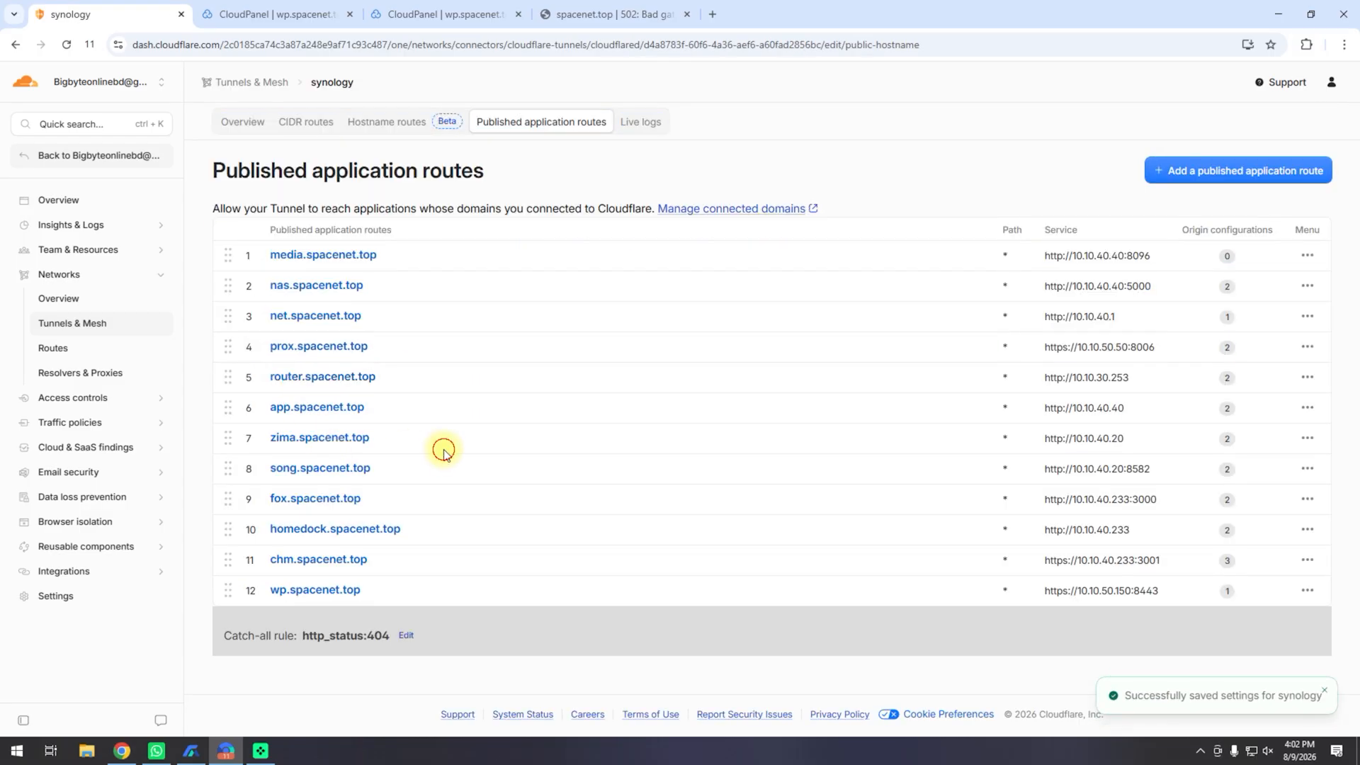
{"action": "left_click", "coordinate": [322, 621]}
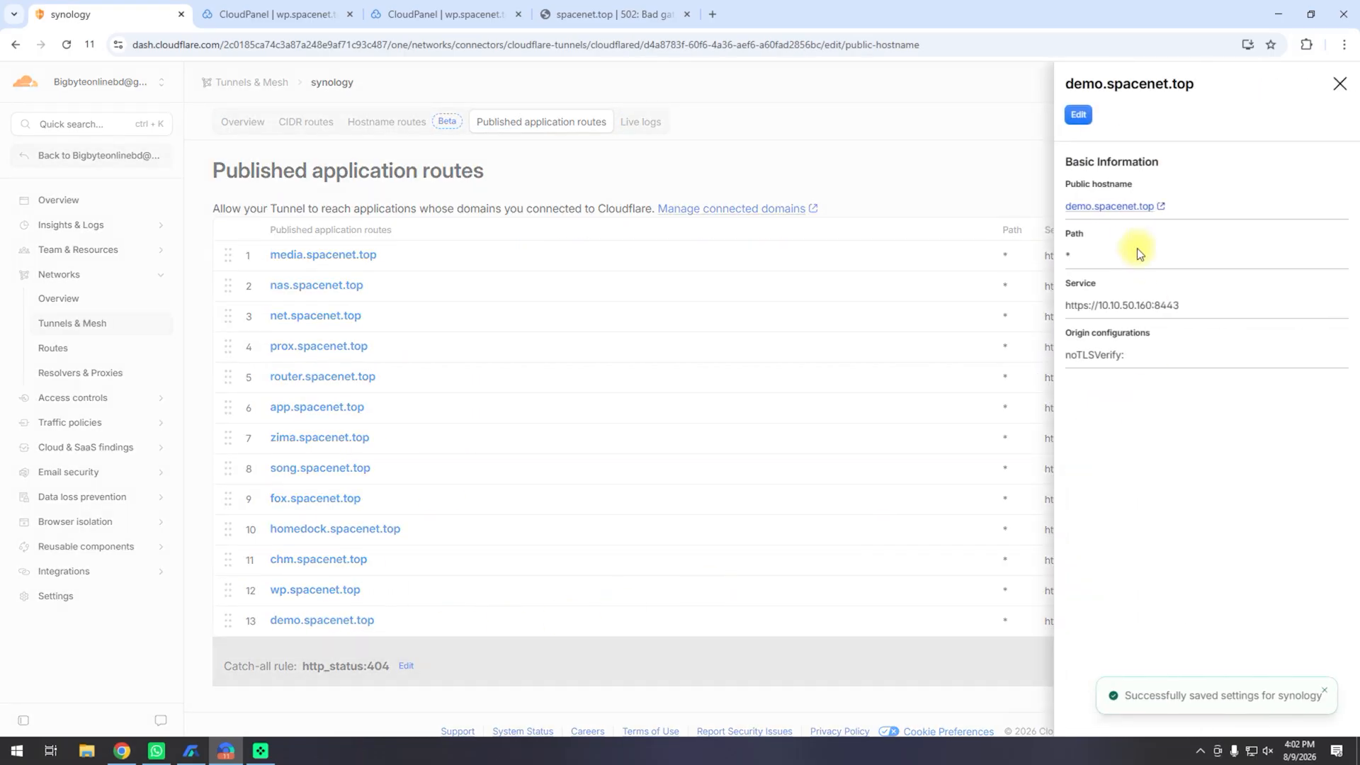
Step: Open demo.spacenet.top, log in, and switch the dashboard to dark mode
{"action": "left_click", "coordinate": [1122, 206]}
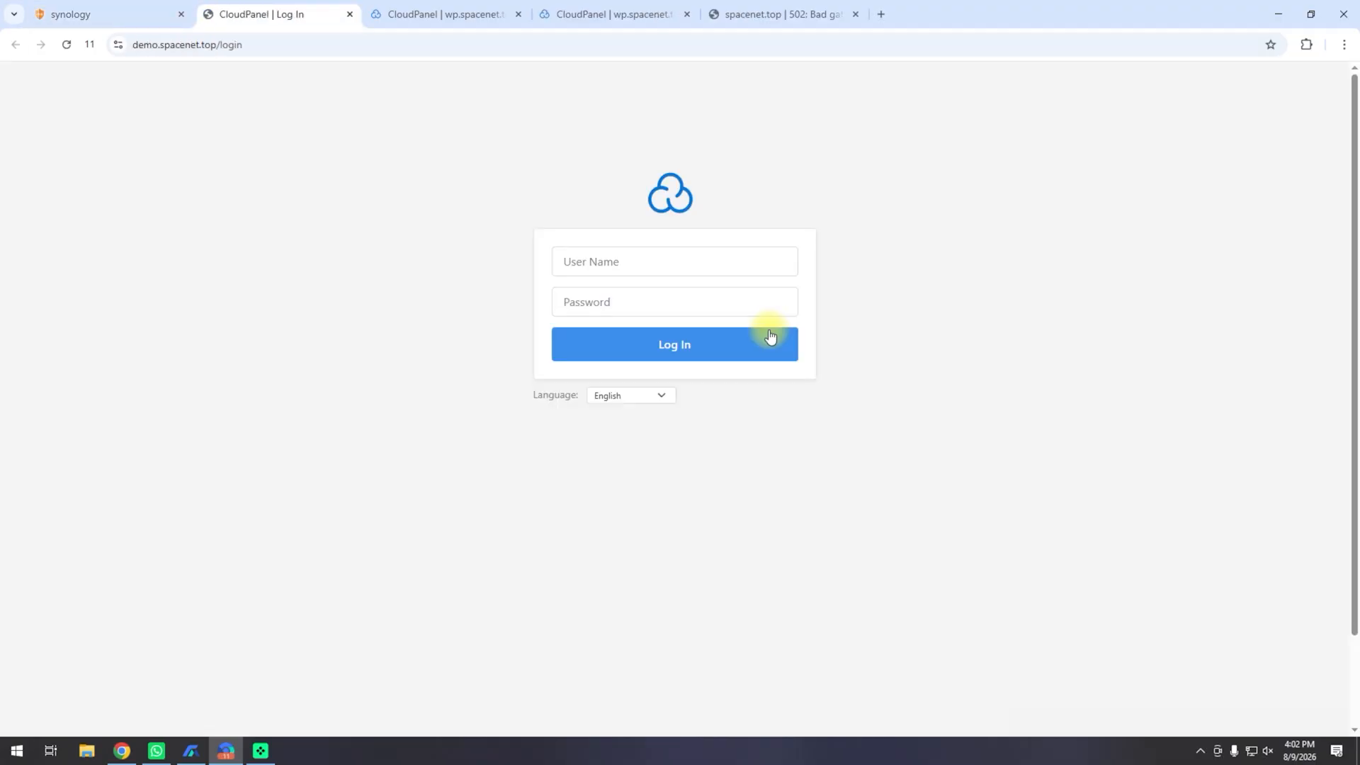
{"action": "left_click", "coordinate": [717, 343]}
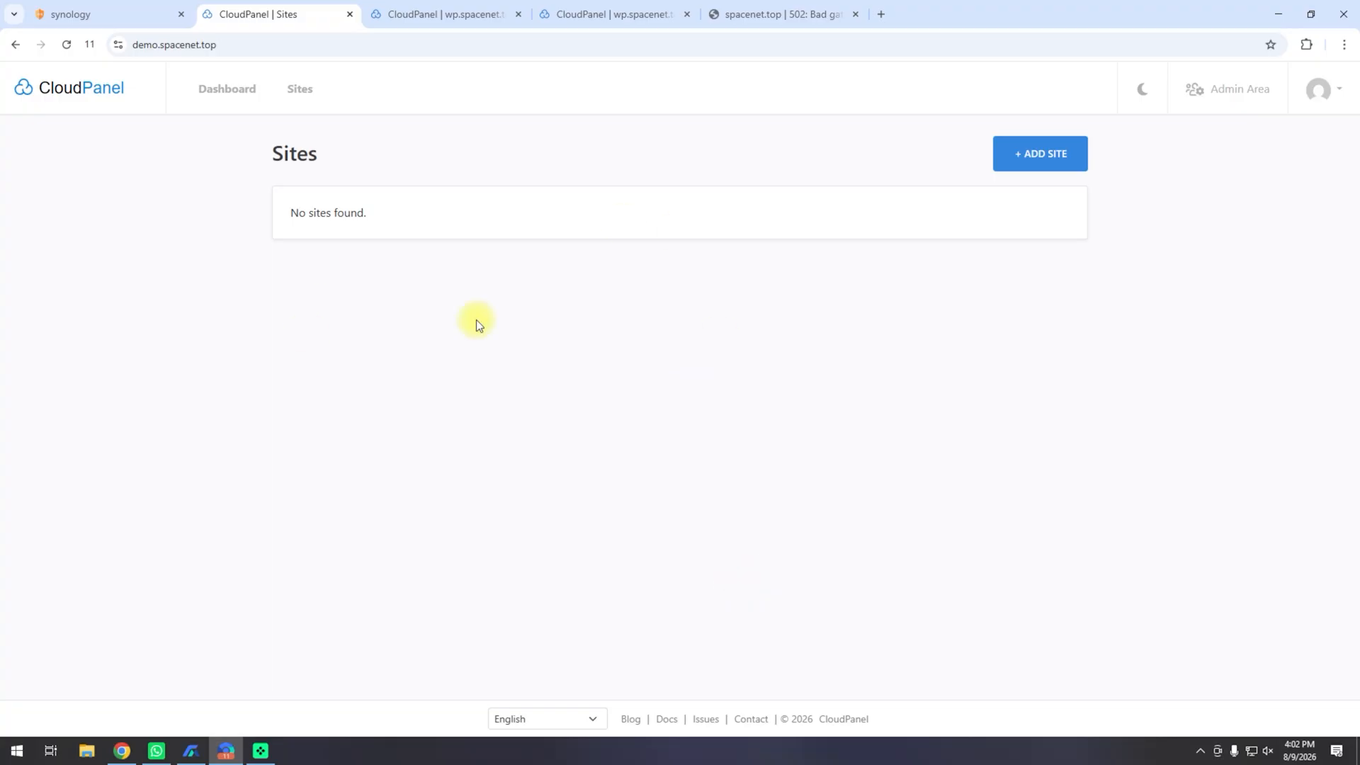
{"action": "left_click", "coordinate": [226, 89]}
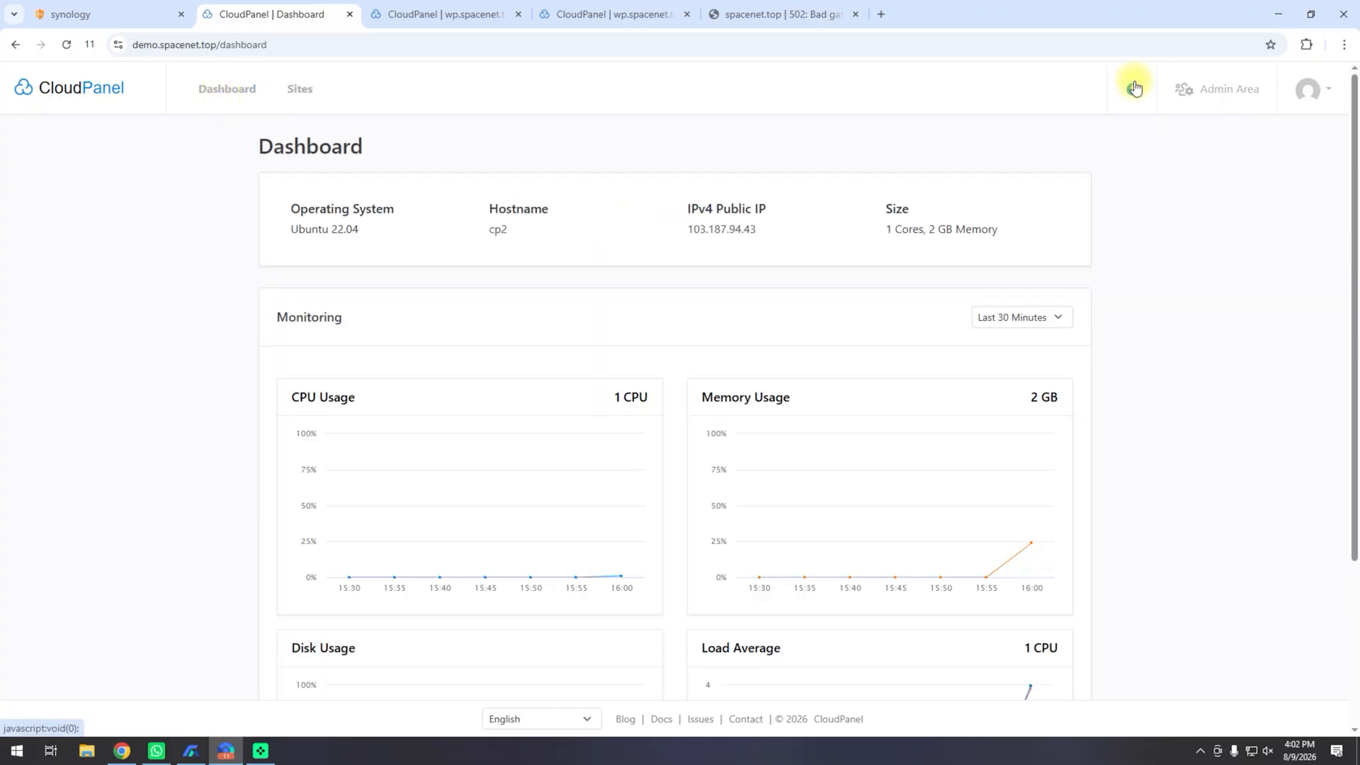
{"action": "left_click", "coordinate": [1132, 86]}
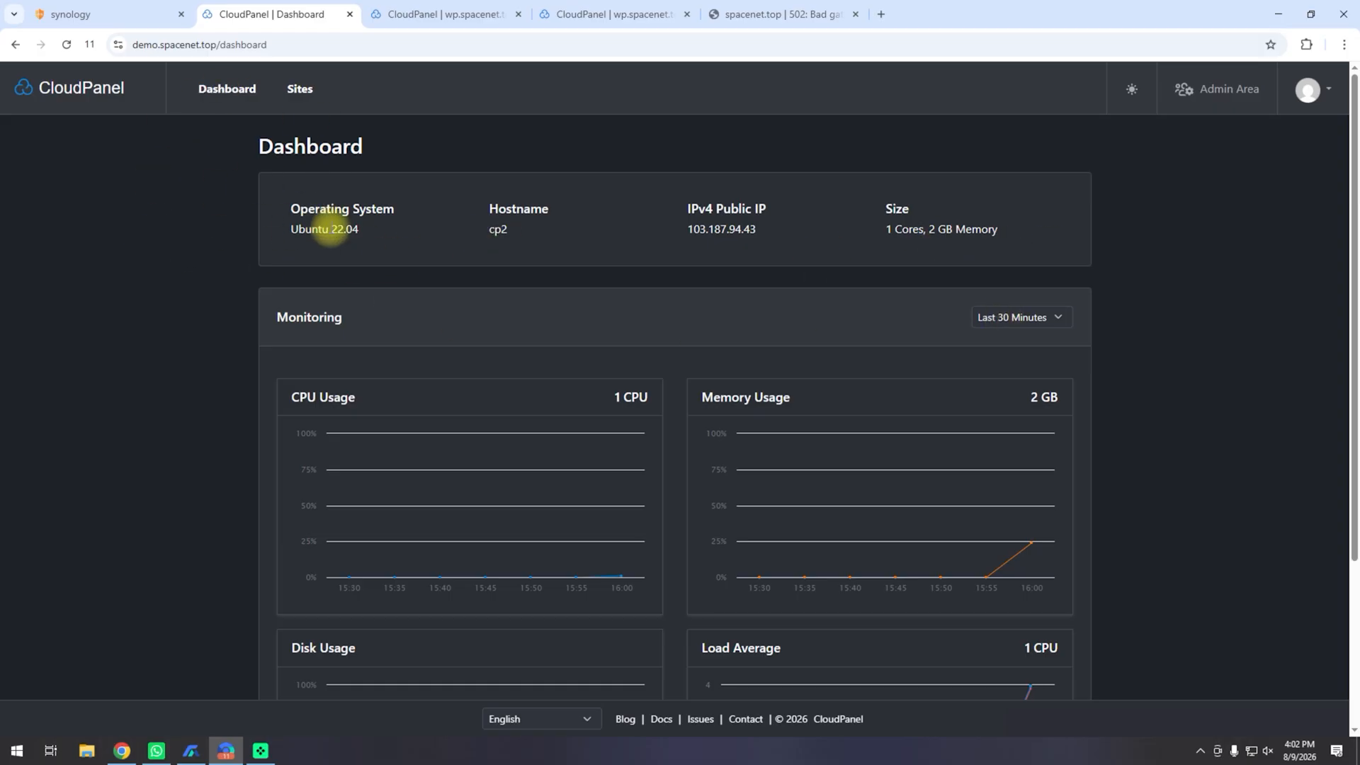
Step: Go to Sites and start adding a new site
{"action": "left_click", "coordinate": [300, 89]}
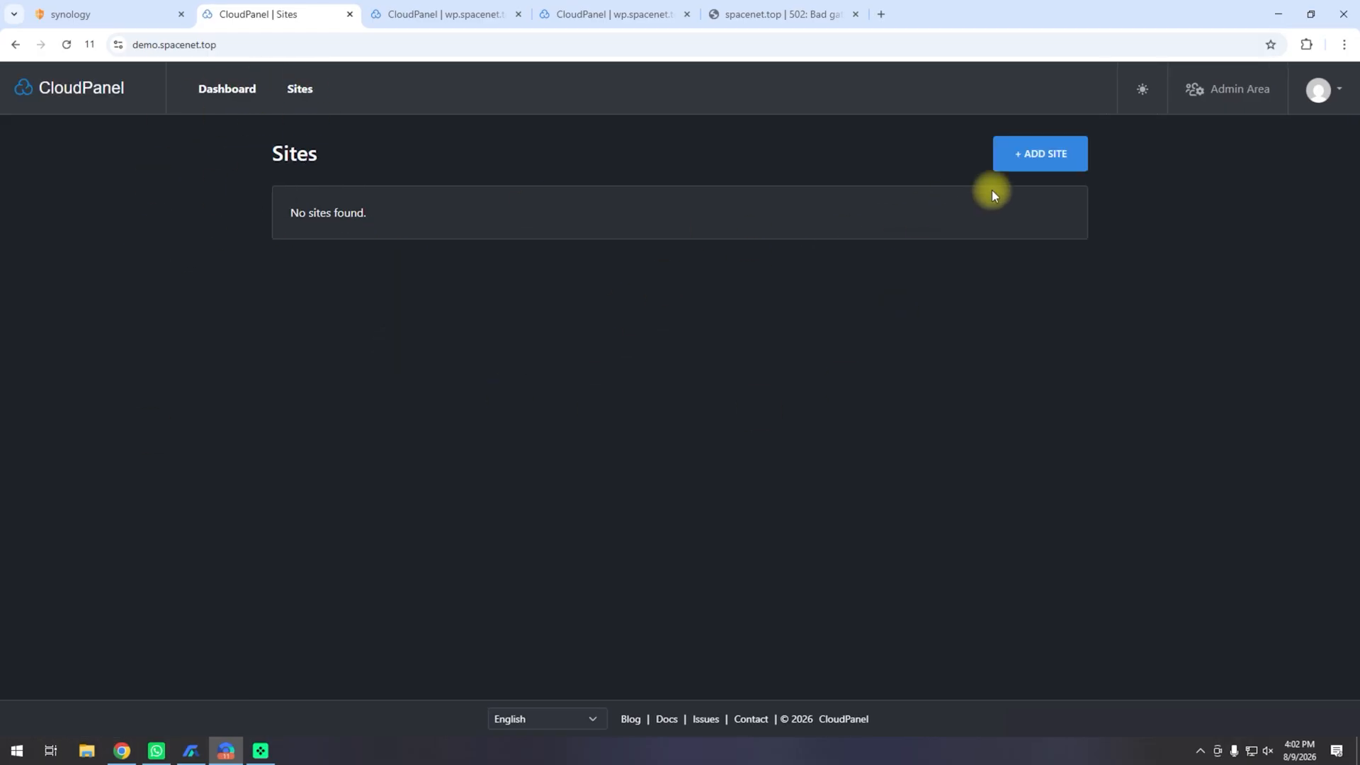
{"action": "left_click", "coordinate": [1006, 159]}
{"action": "scroll", "coordinate": [687, 489], "scroll_direction": "down", "scroll_amount": 2}
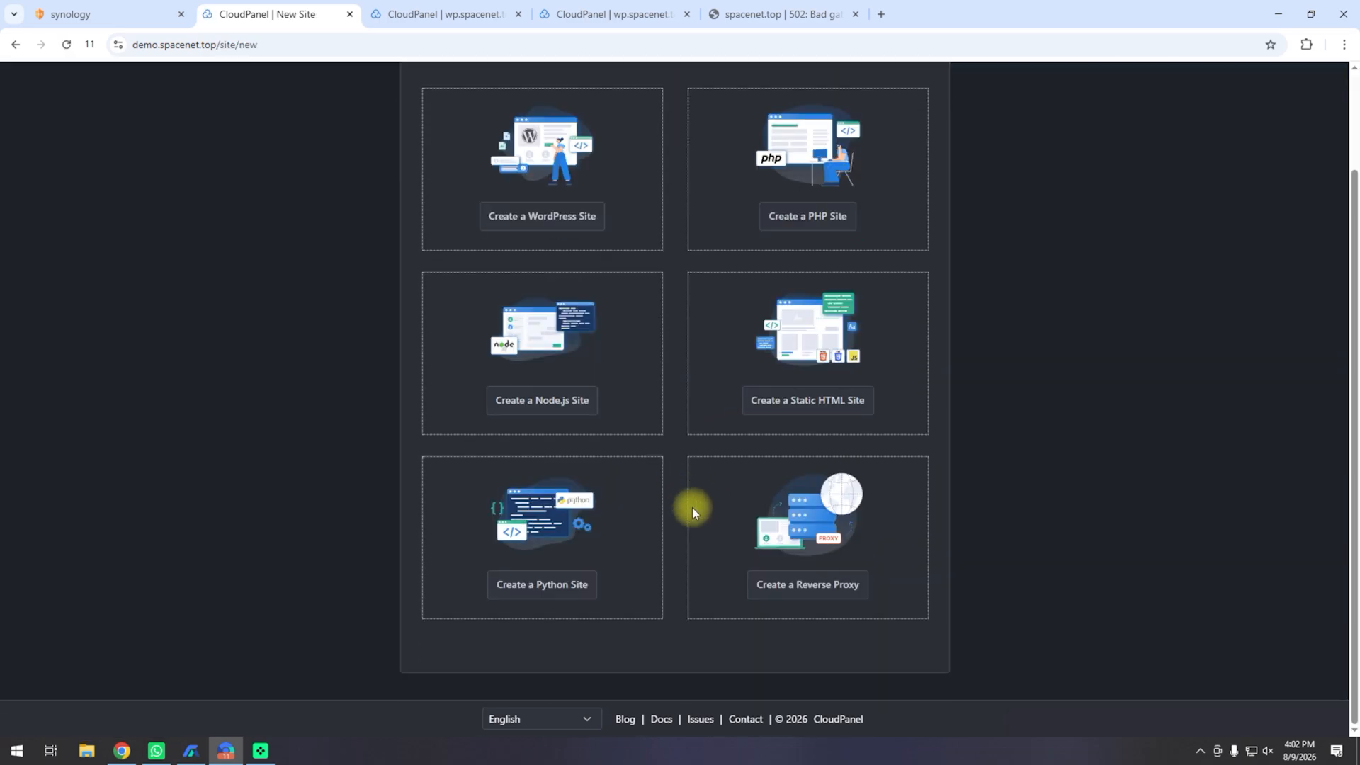
{"action": "scroll", "coordinate": [692, 509], "scroll_direction": "up", "scroll_amount": 2}
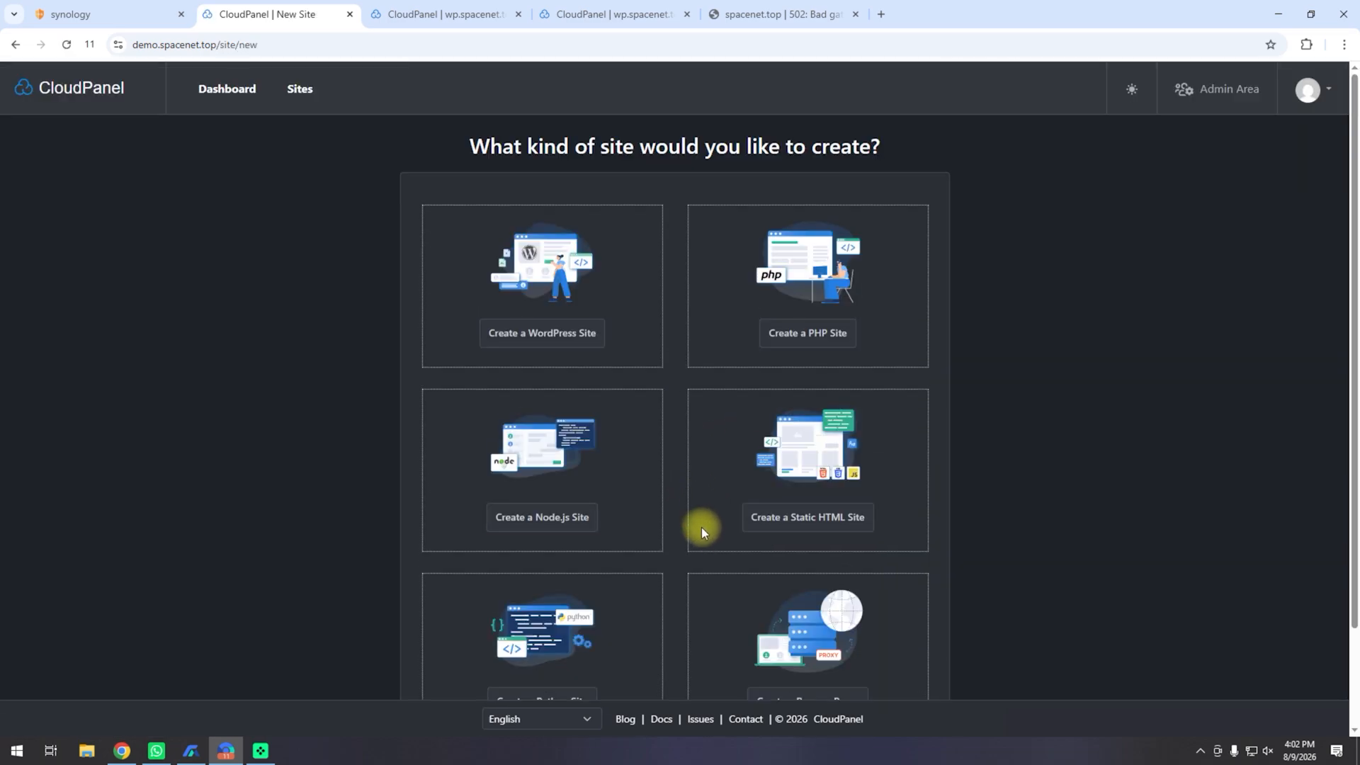